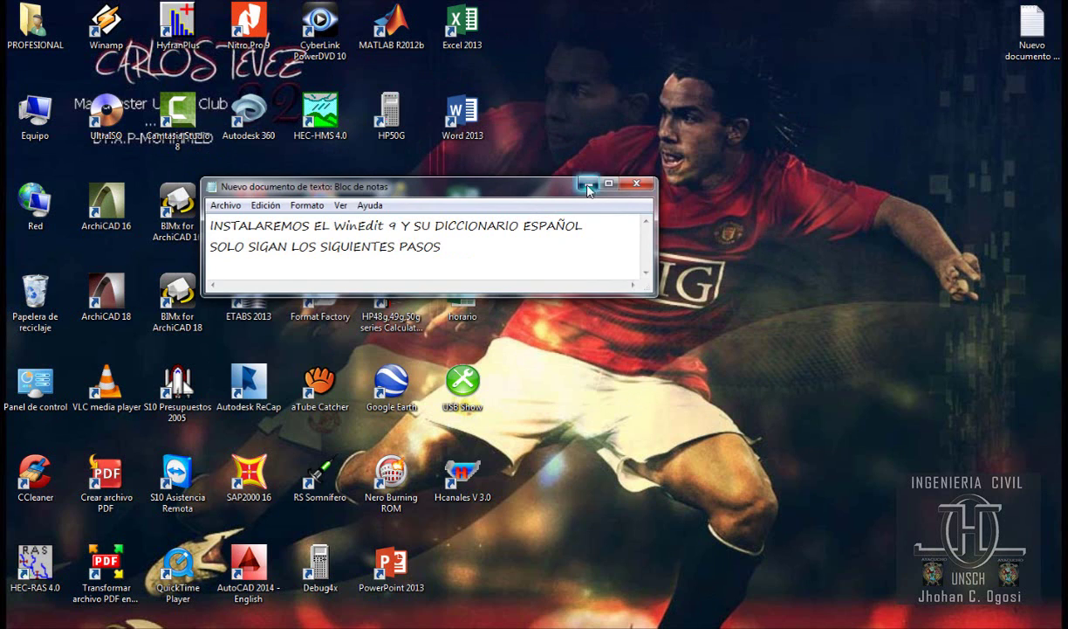
click(588, 184)
right_click(633, 116)
click(674, 154)
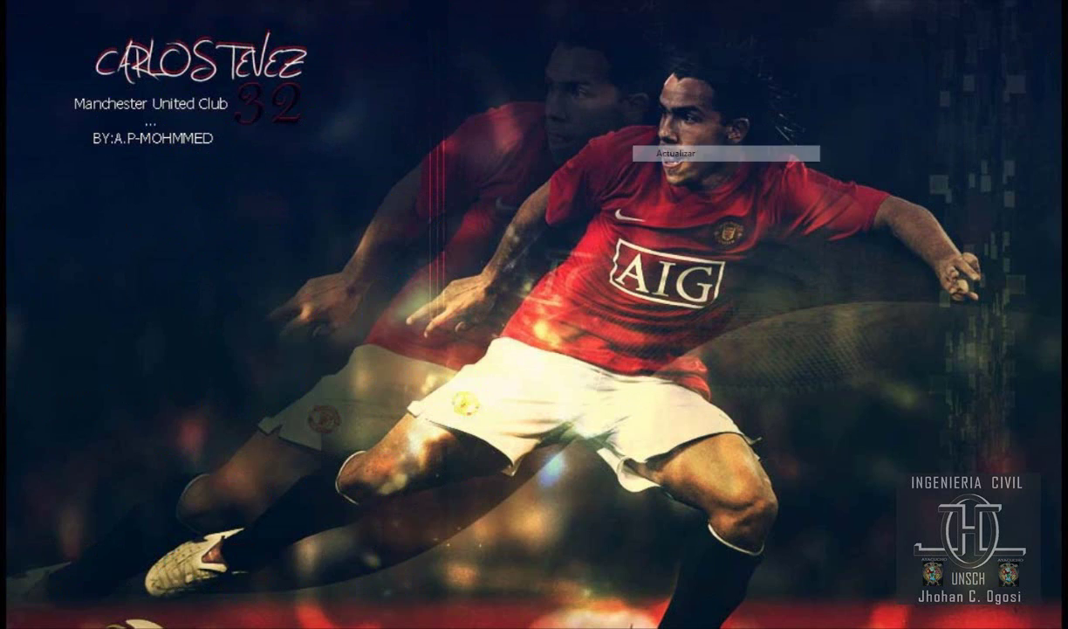
key(alt+Tab)
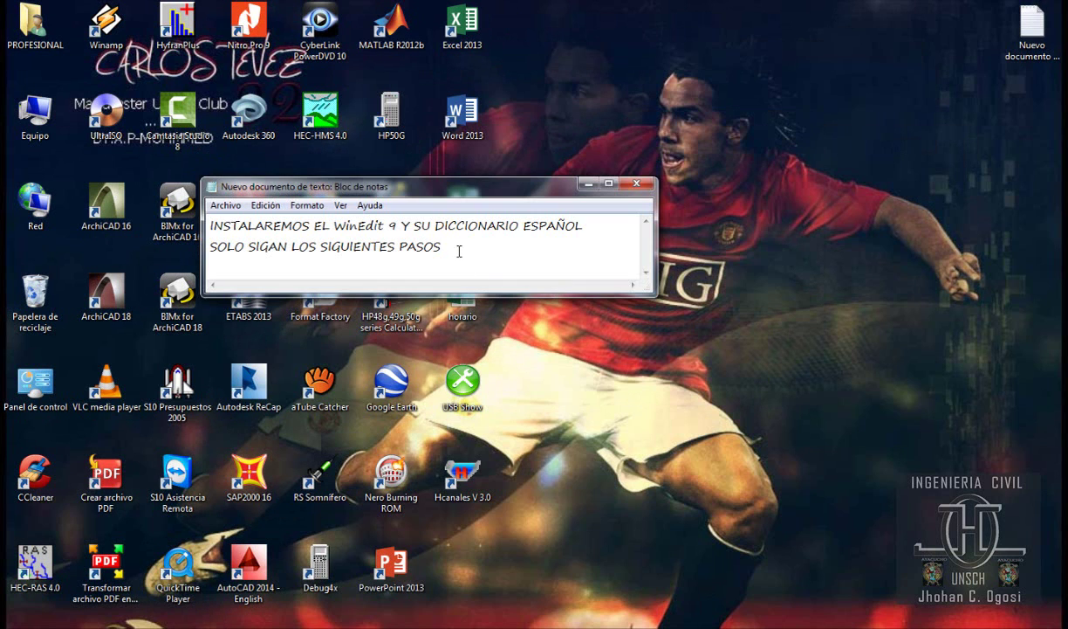
Step: Add the line "DESCARGAMOS DE LA SIGUIENTE PAGINA.. PERO SIN CRACK.. YA VEAN COMO CONSIGUEN" below the existing note text and minimize the note
key(Return)
key(Return)
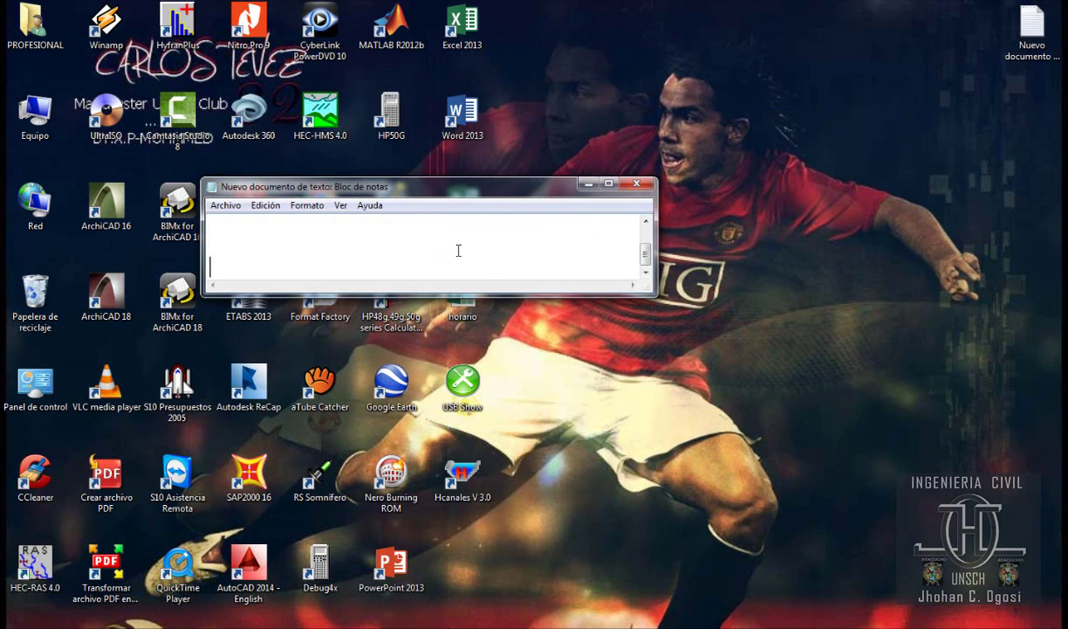
text(DESCARGAMOS)
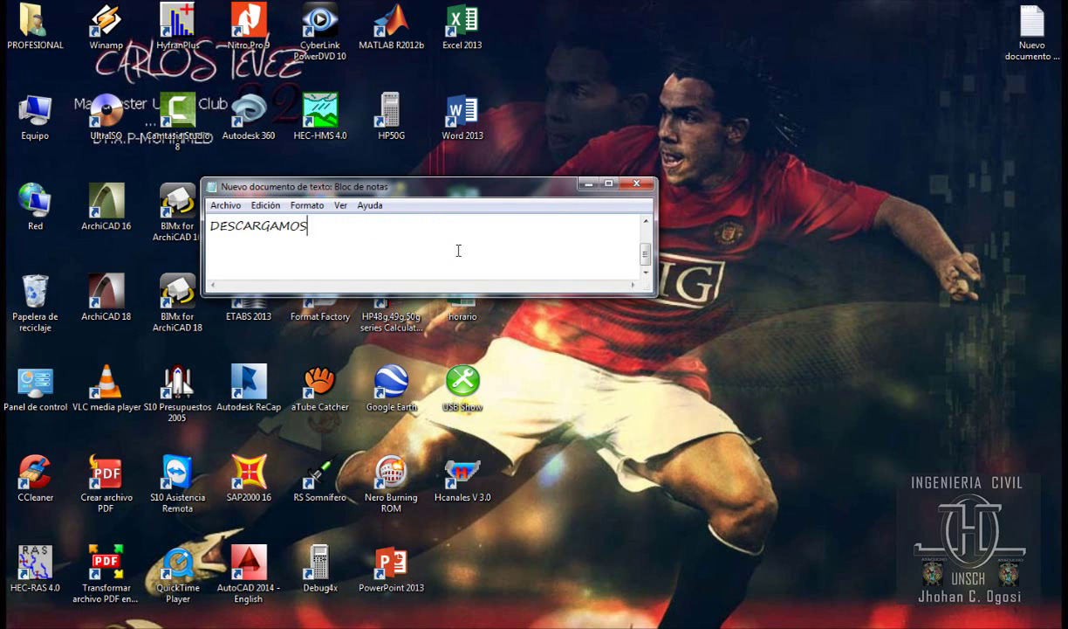
text( DE LA SIGUI)
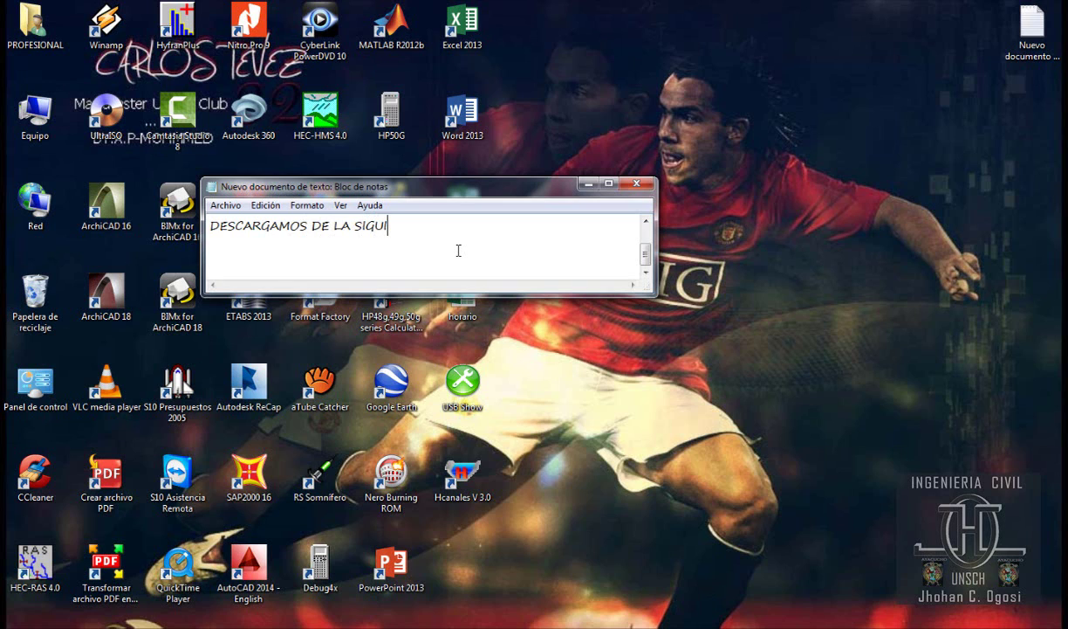
text(ENTE PAGINA.. PERO )
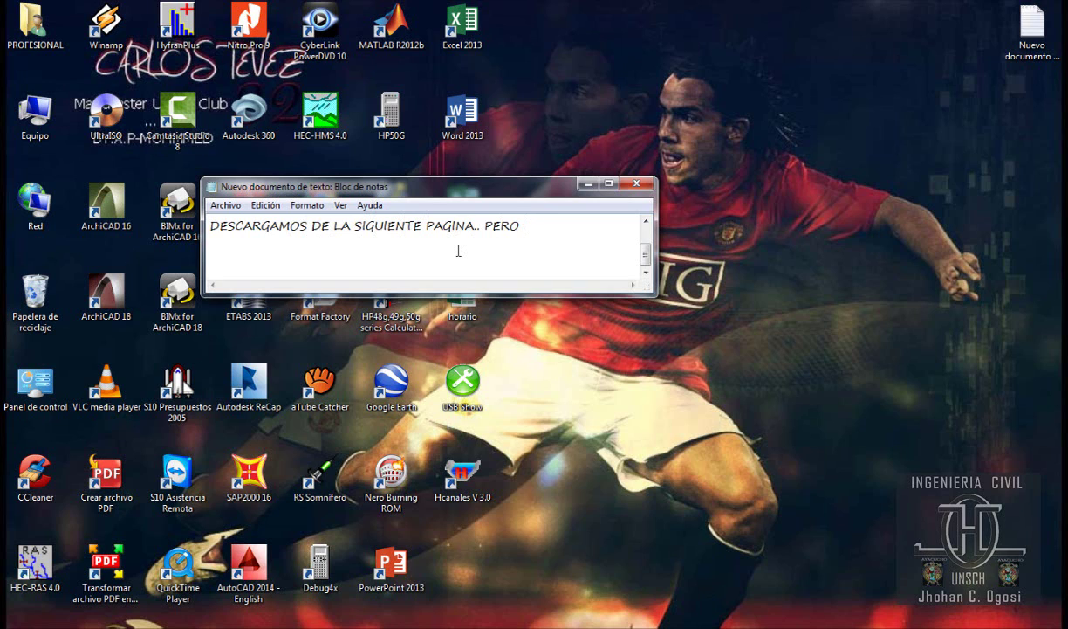
text(SIN CRACK)
drag(515, 187, 678, 103)
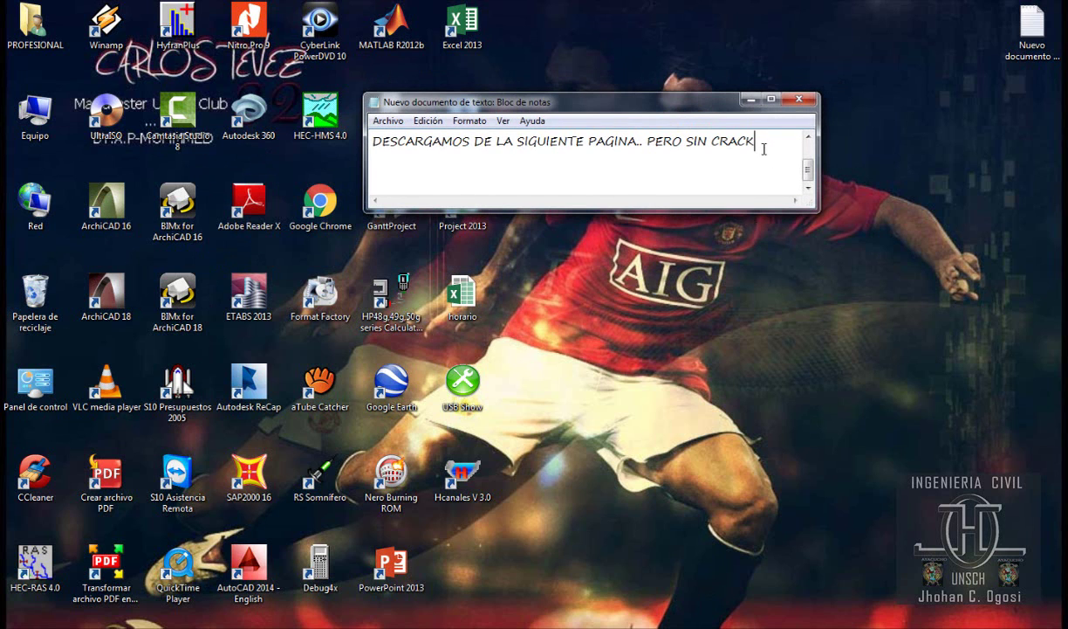
text(EA)
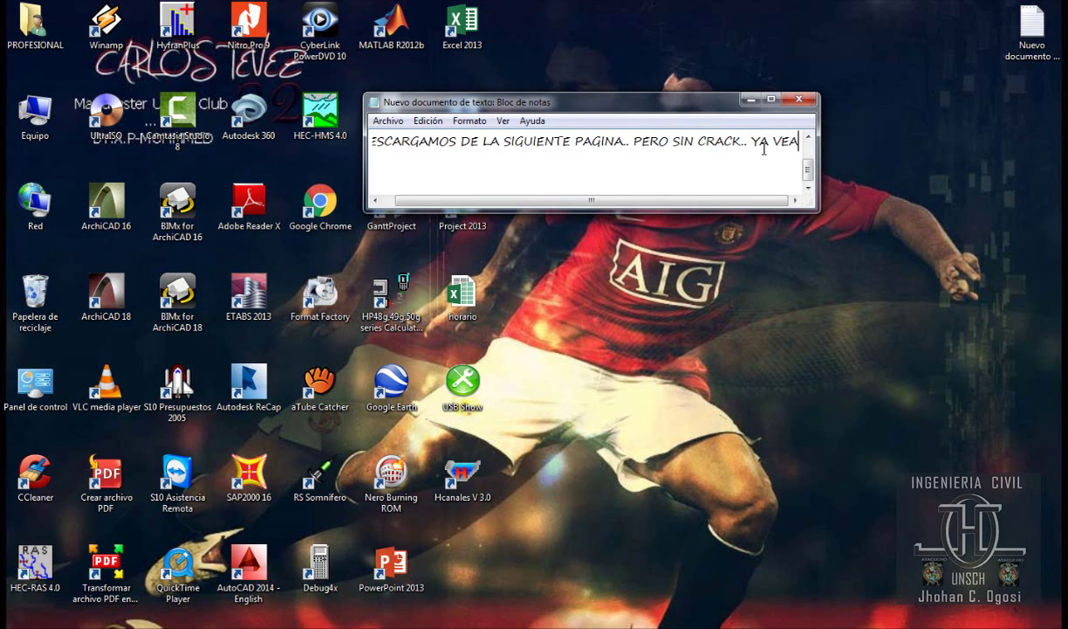
text(N COMO CONSIGUEN)
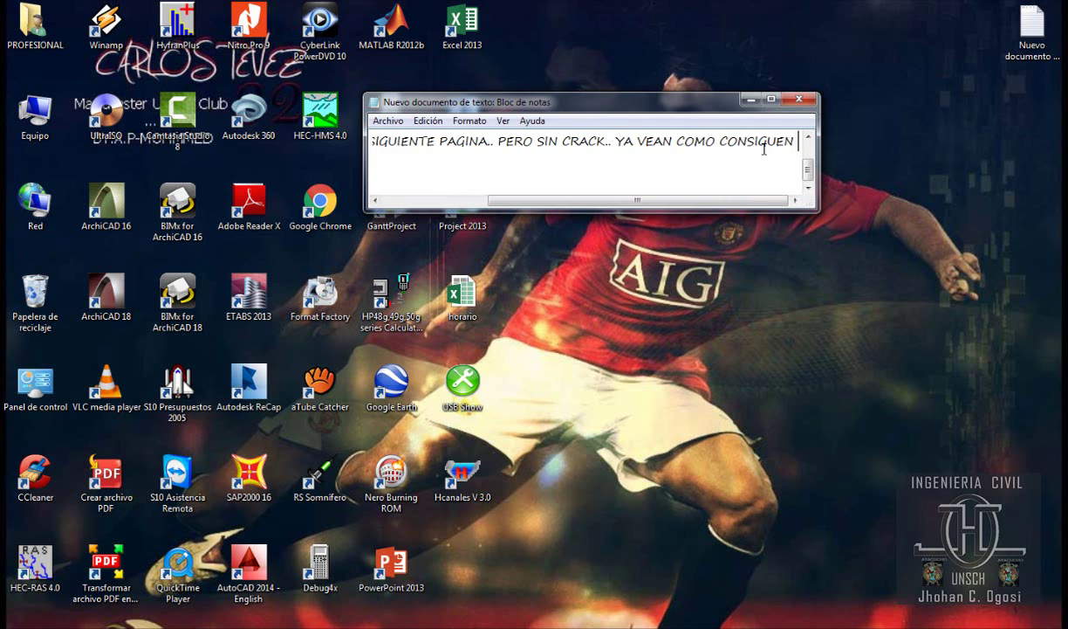
click(748, 100)
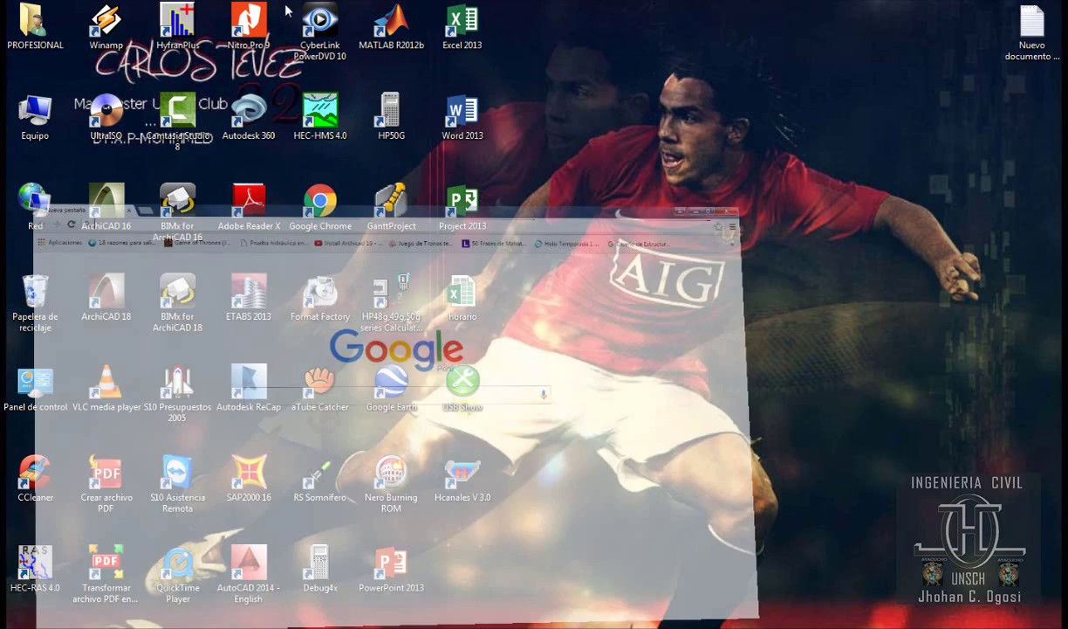
text(WWW.youtube.com)
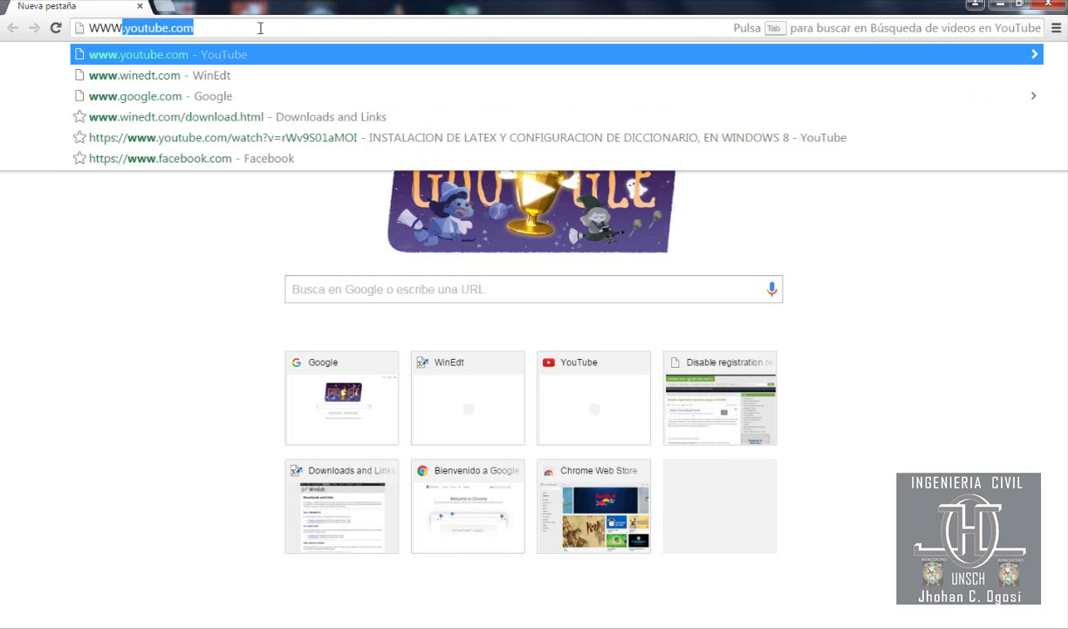
key(Down)
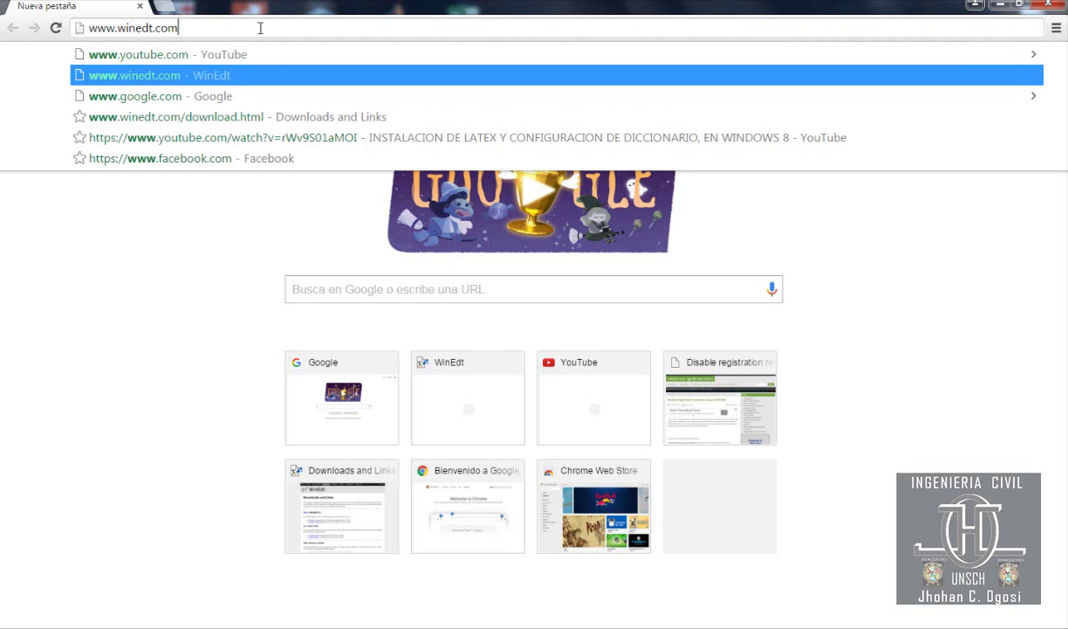
click(150, 76)
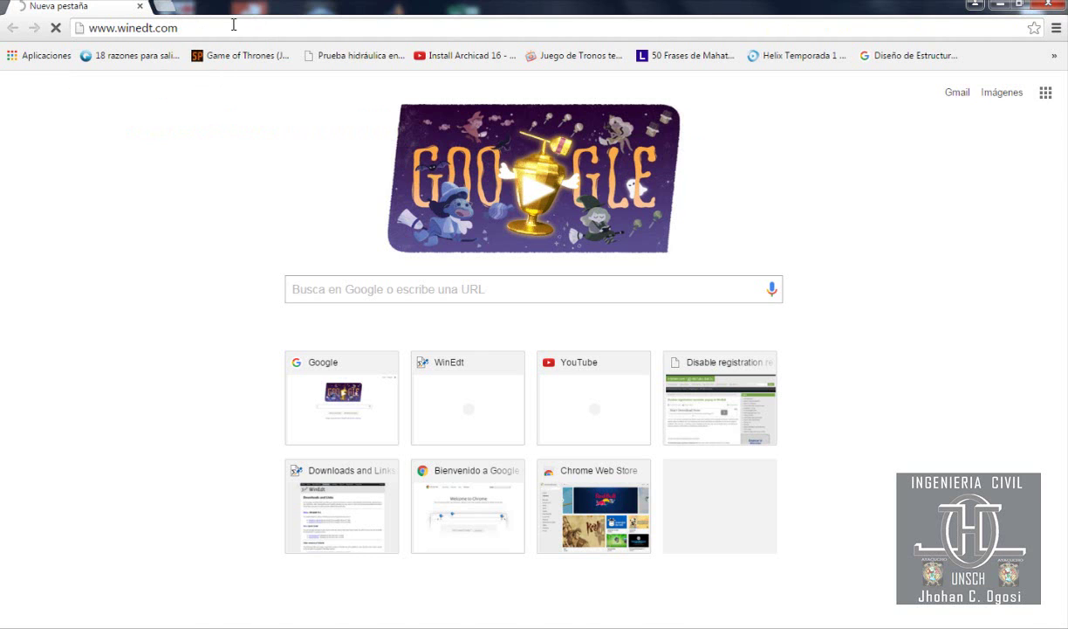
Step: Open the WinEdt site's Downloads page and look through the available versions
scroll(440, 391, down, 3)
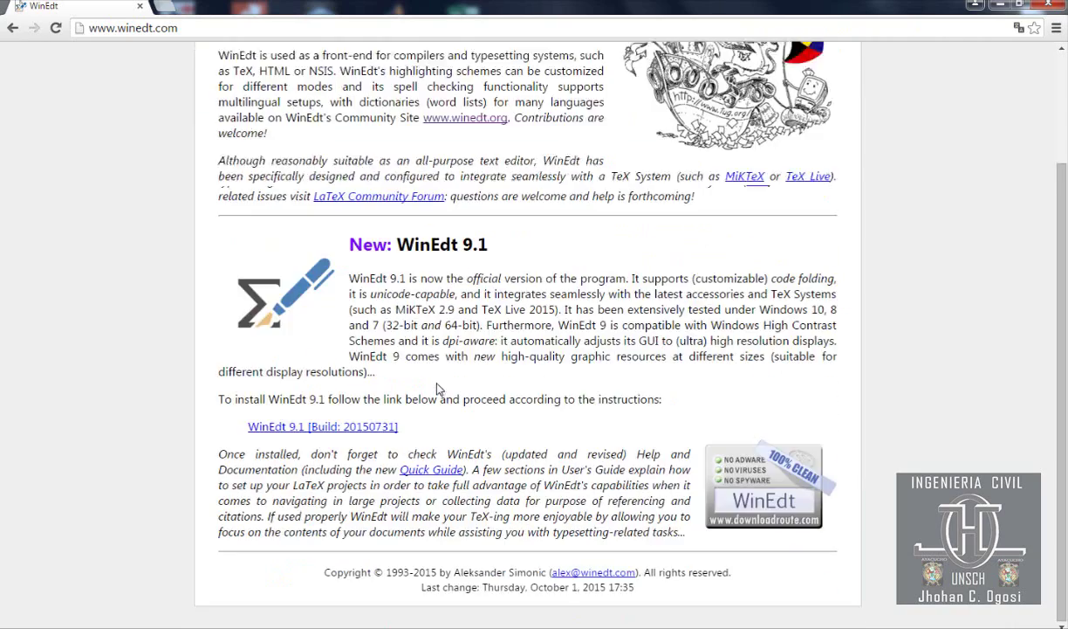
scroll(439, 390, up, 3)
click(400, 63)
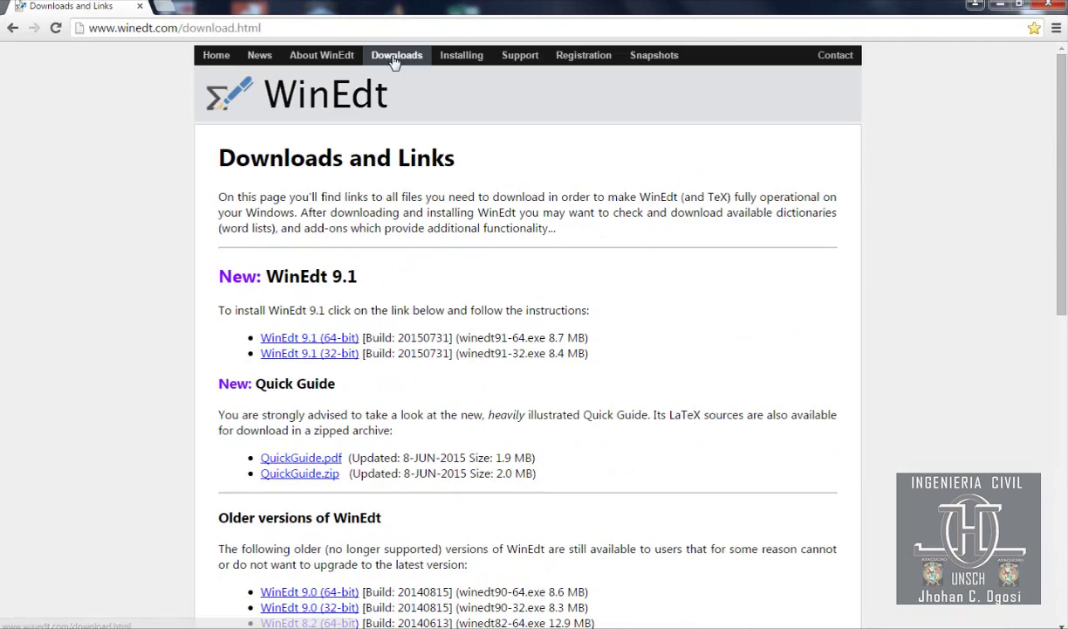
scroll(342, 512, down, 5)
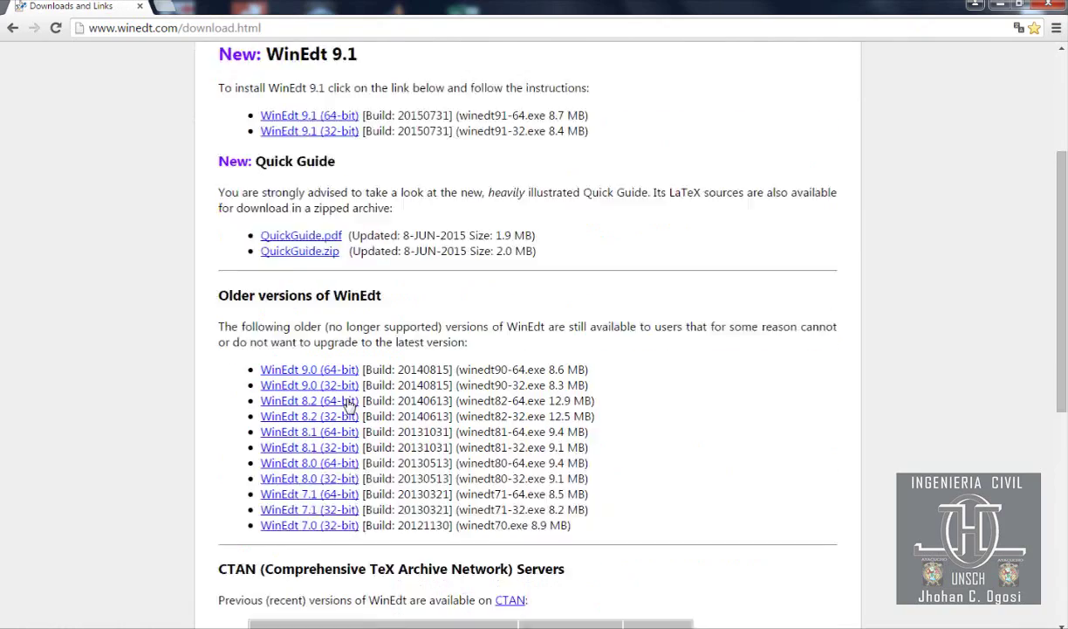
scroll(331, 429, up, 3)
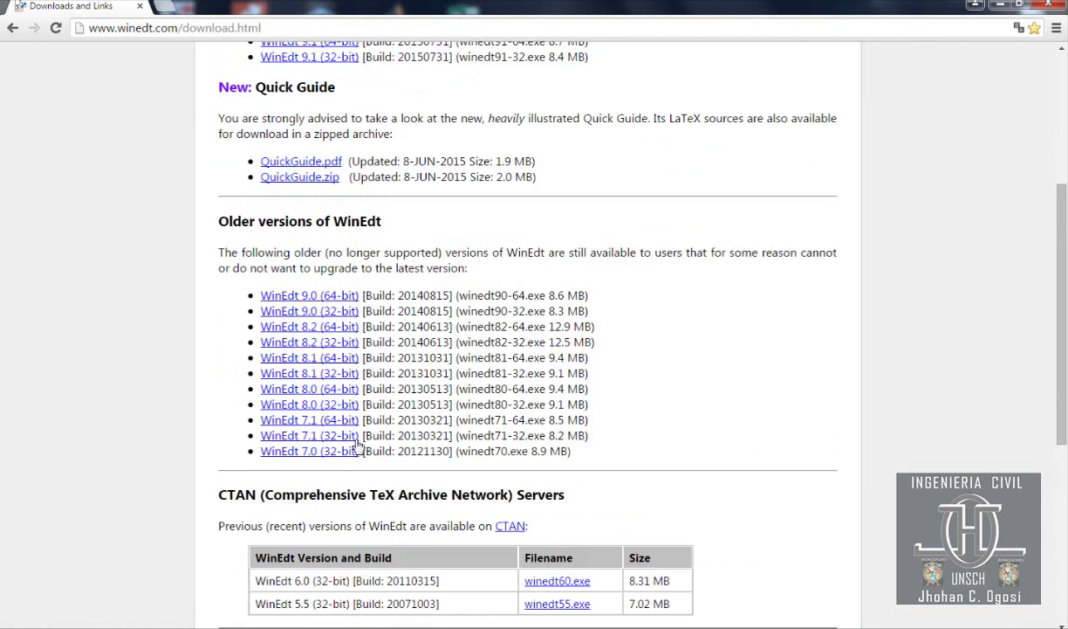
Step: Switch to the Notepad note and add the line "ESCOGEN LA VERSION QUE DESEEN Y LO DESCARGAN"
key(alt+Tab)
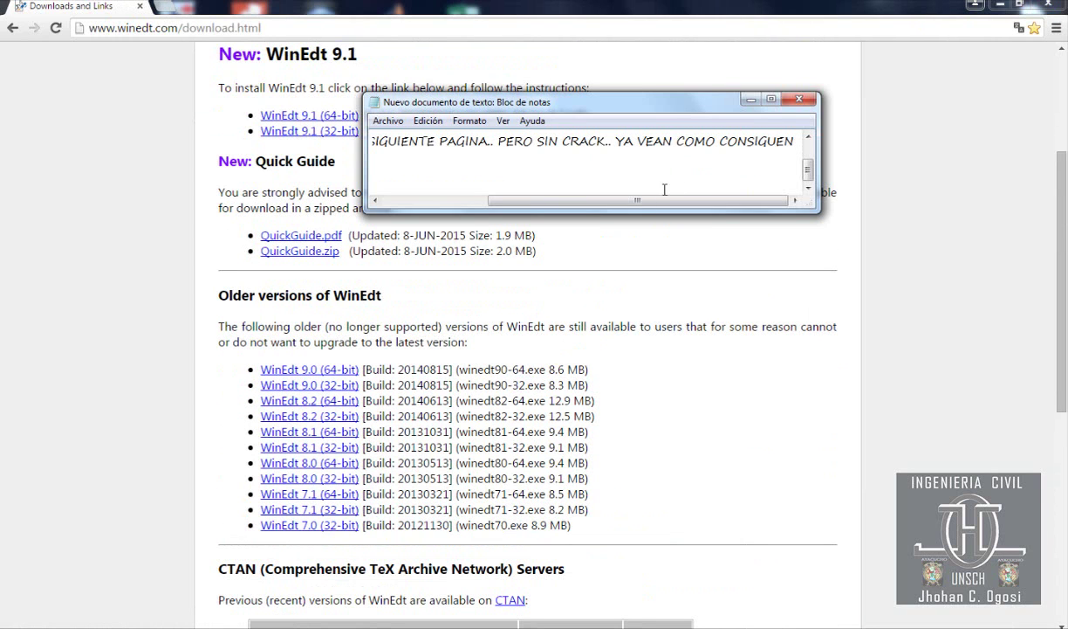
key(Return)
text(E)
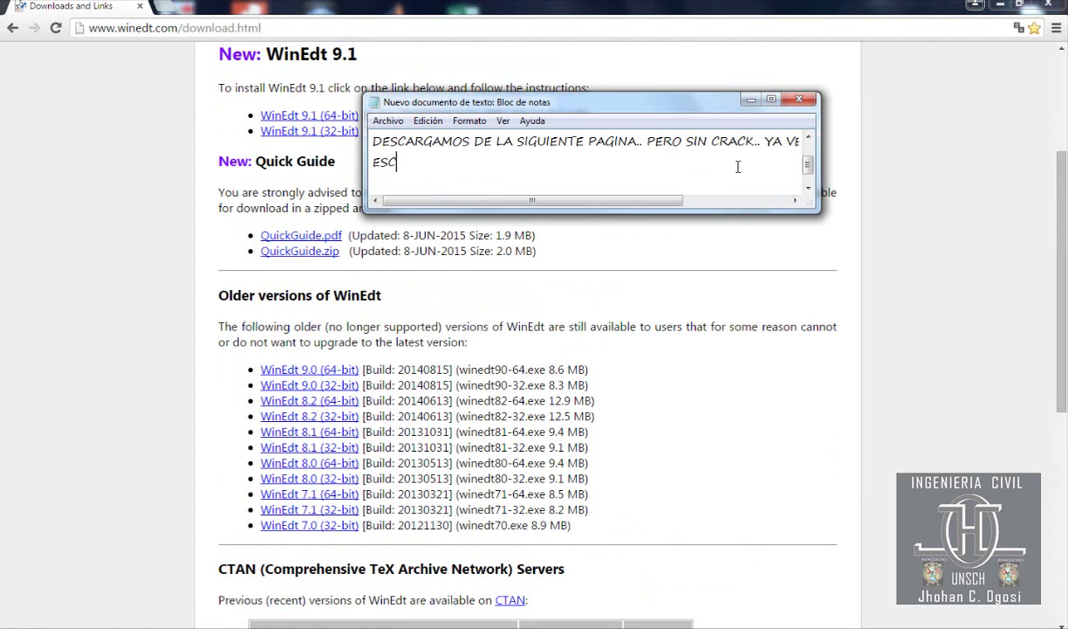
text(SCOGEN LA VERSION)
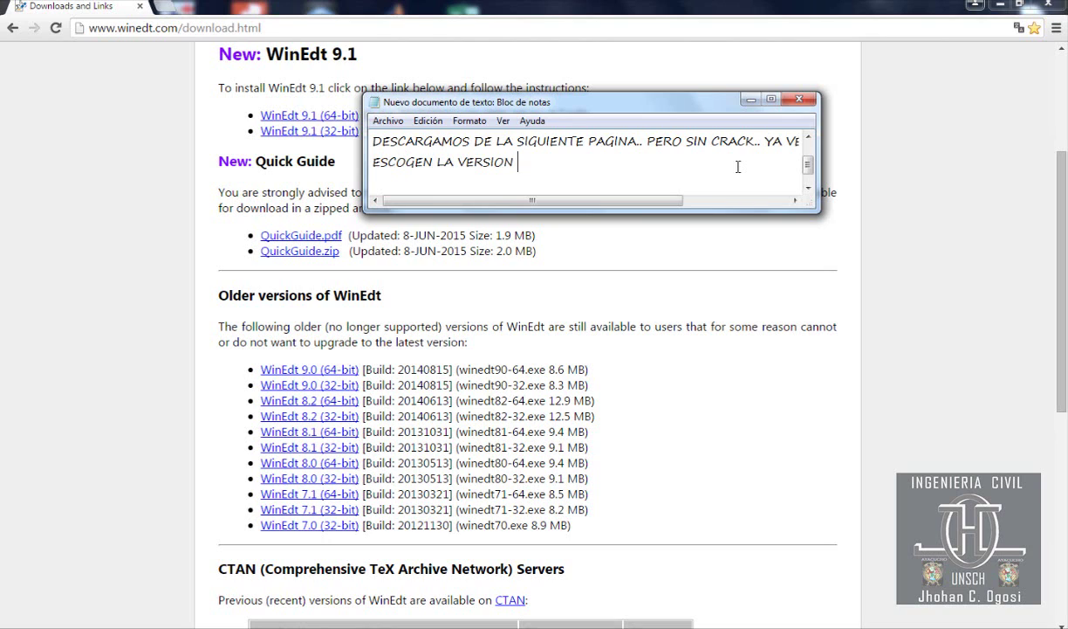
text( QUE DESEEN)
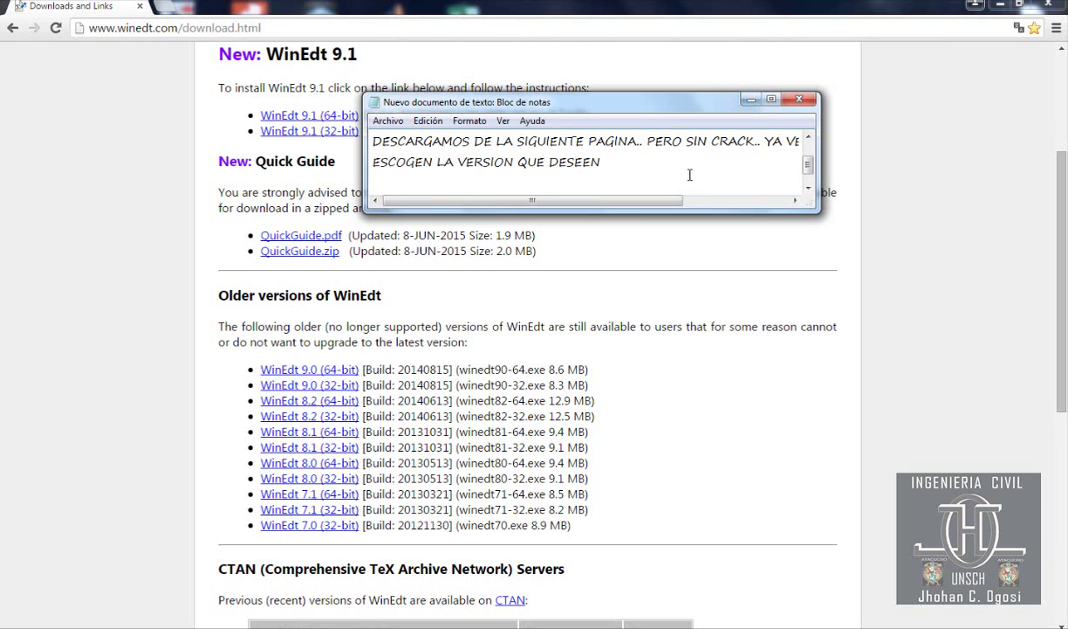
text( Y LO DESCARGAN)
Step: Add the line "PARA EL DICCIONARIO DEL MISMO MODO" to the note and minimize it
key(Return)
text(PARA E)
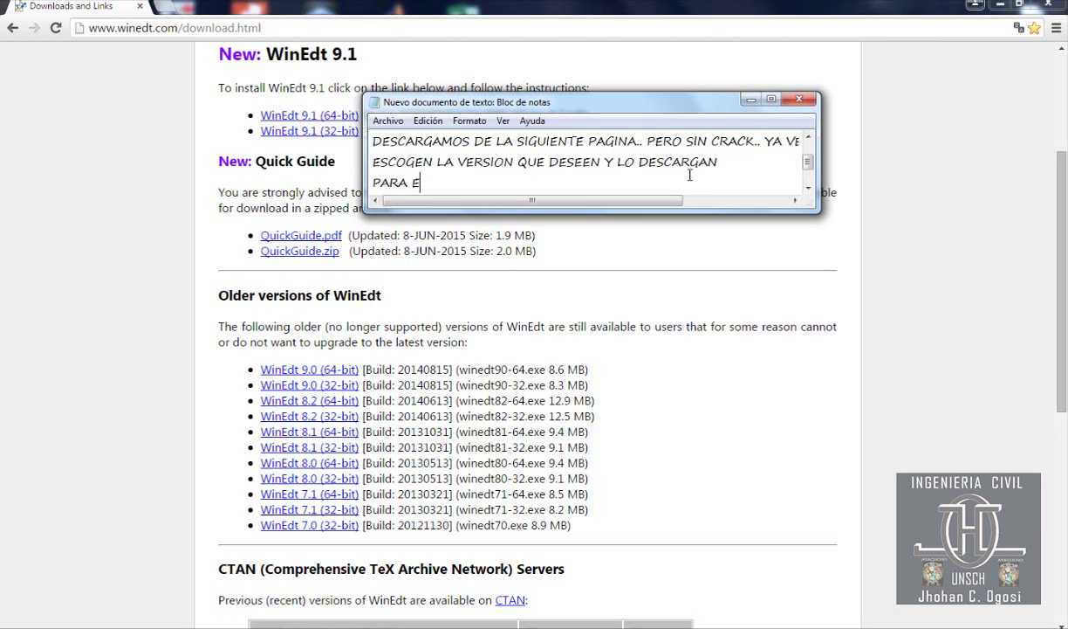
text(L DICCIONARI)
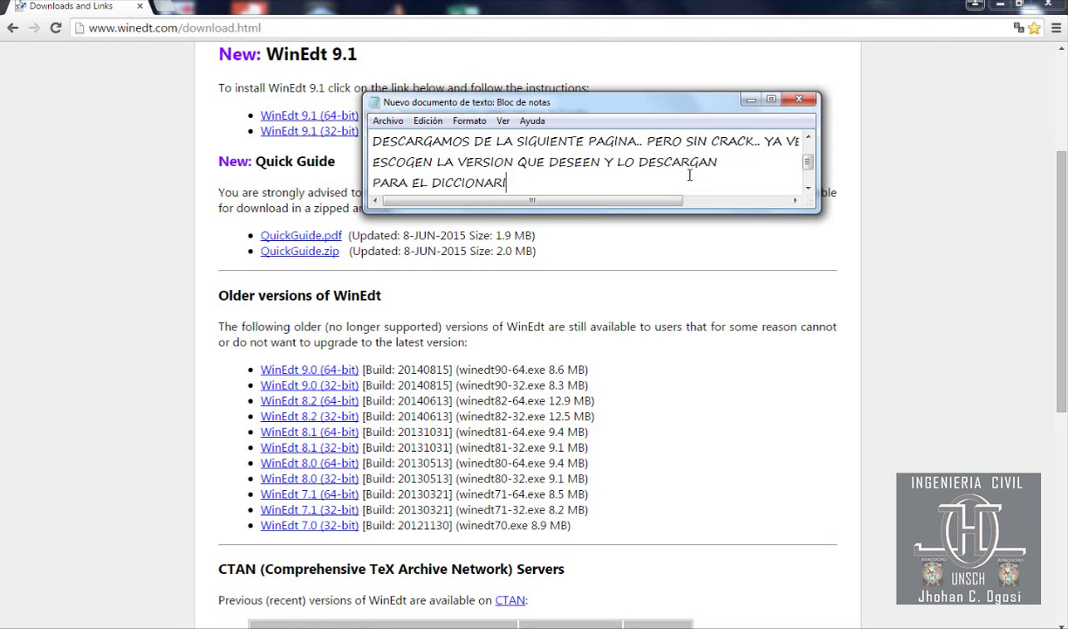
text(O DEL MISMO)
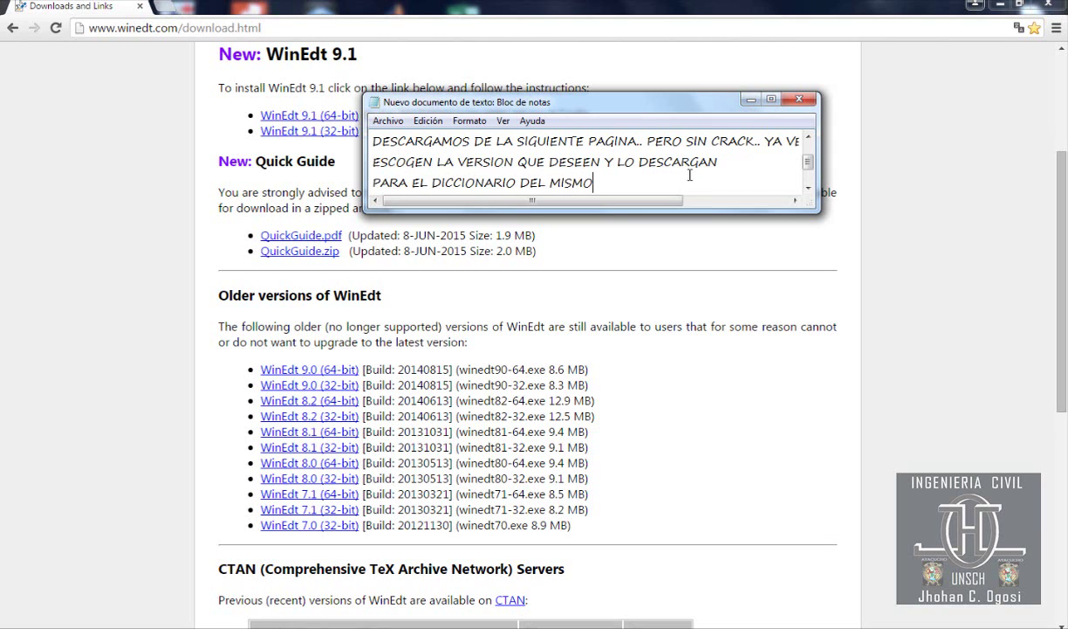
text( MODO)
click(750, 100)
Step: Download the WinEdt 9.0 (64-bit) installer from the older versions list
scroll(553, 411, down, 3)
scroll(553, 411, down, 5)
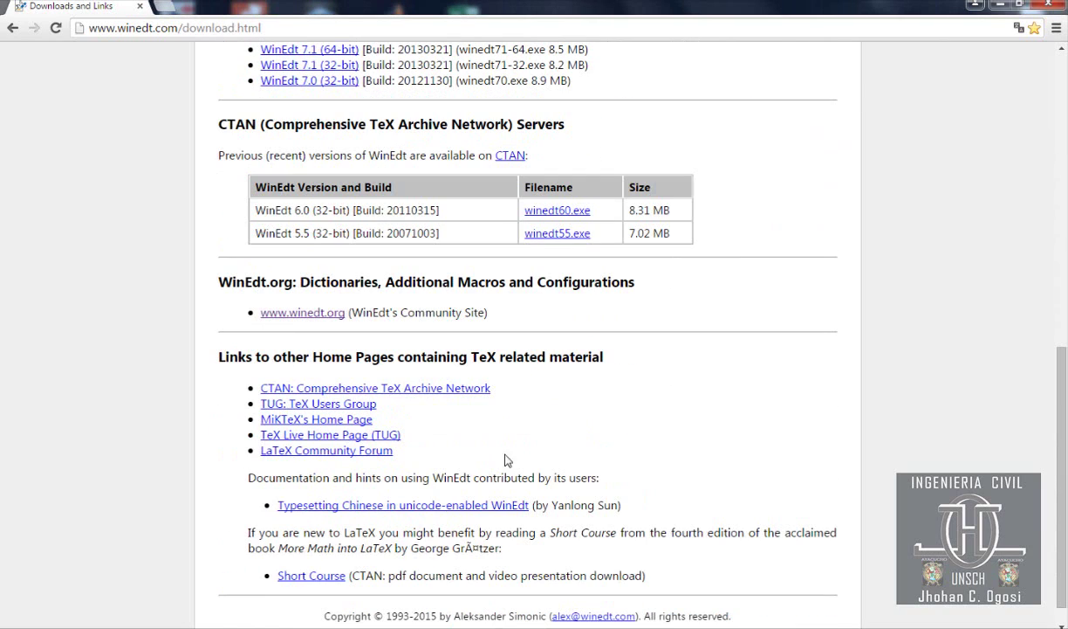
scroll(378, 472, down, 1)
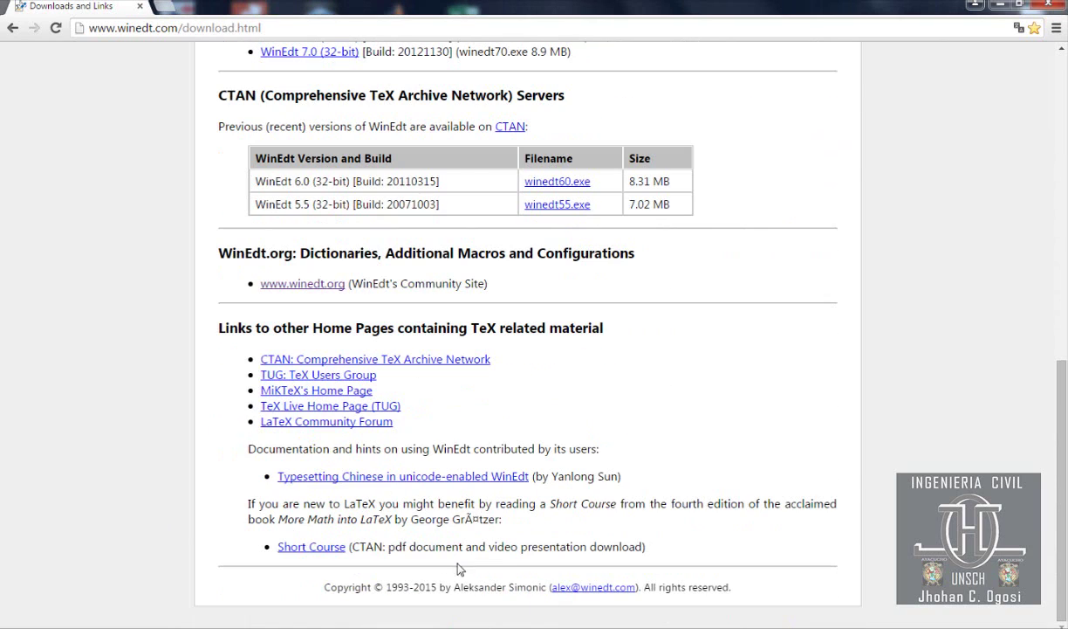
scroll(399, 538, up, 3)
scroll(419, 515, up, 1)
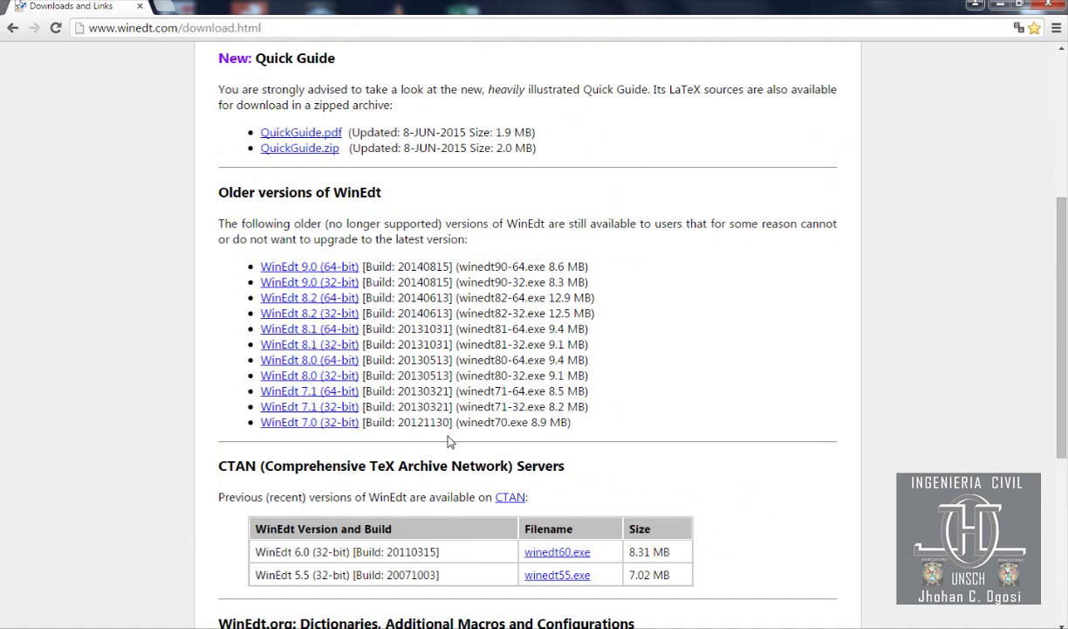
click(316, 266)
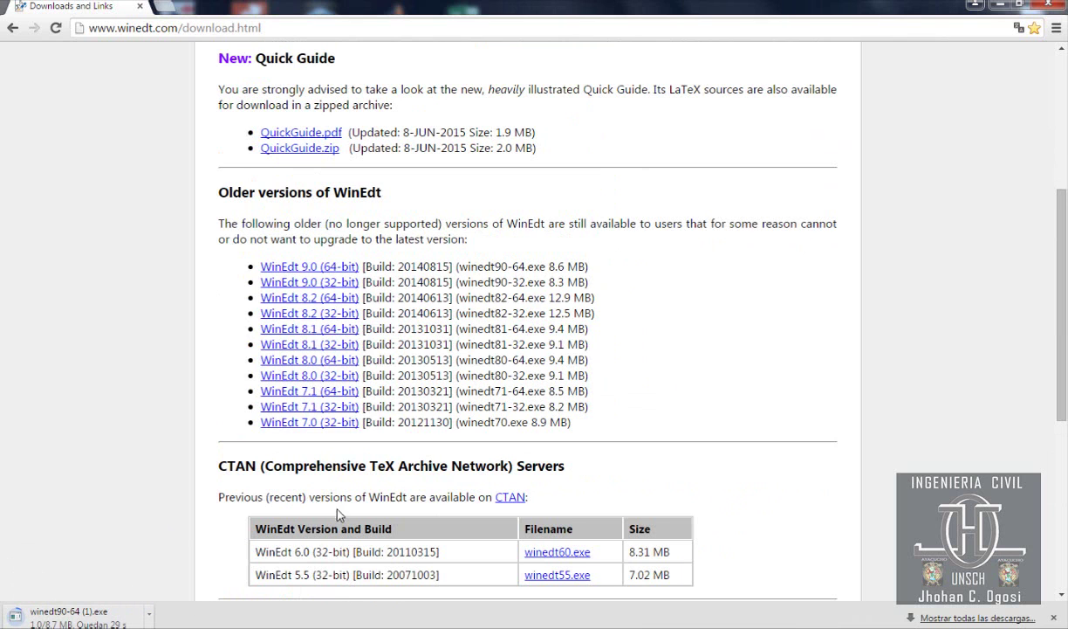
scroll(390, 483, down, 4)
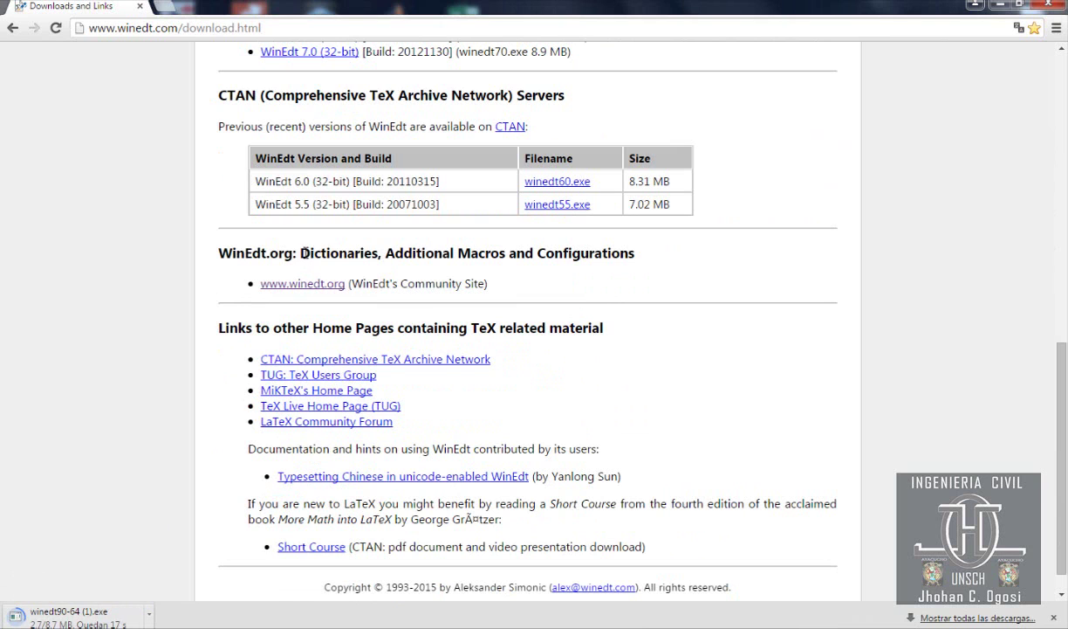
drag(300, 252, 374, 253)
click(320, 281)
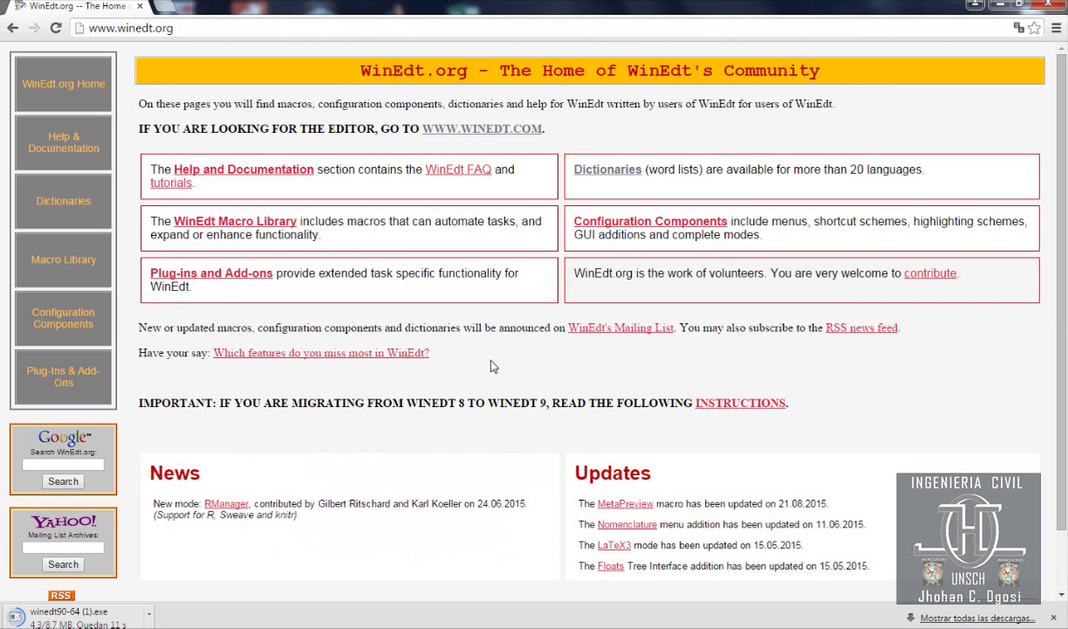
click(71, 206)
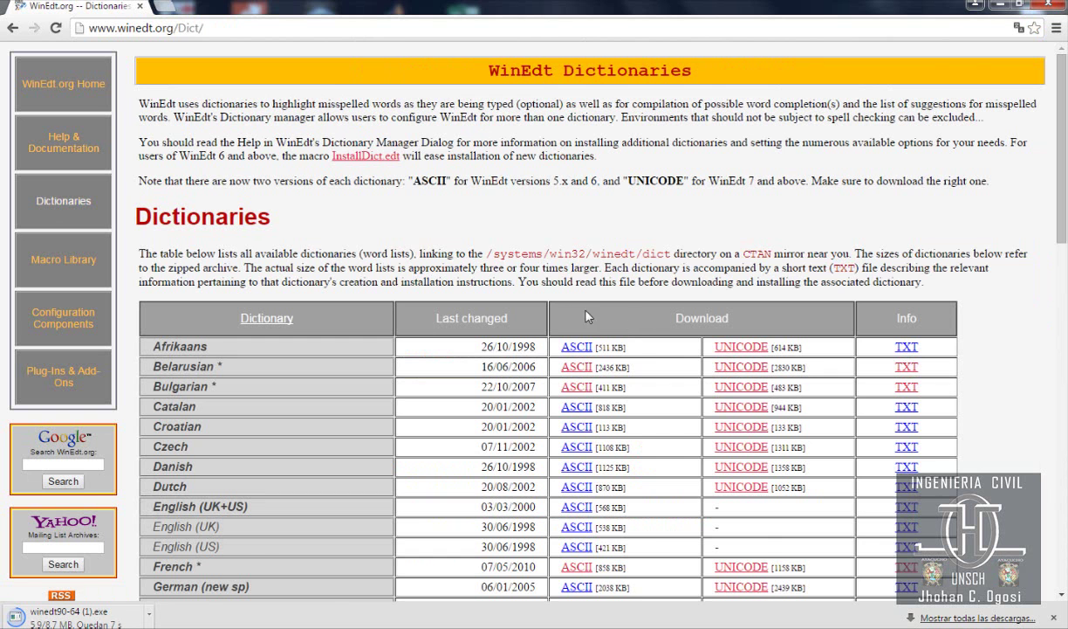
Step: Locate the Spanish dictionary in the dictionaries table and highlight its row up to the UNICODE download
scroll(587, 317, down, 3)
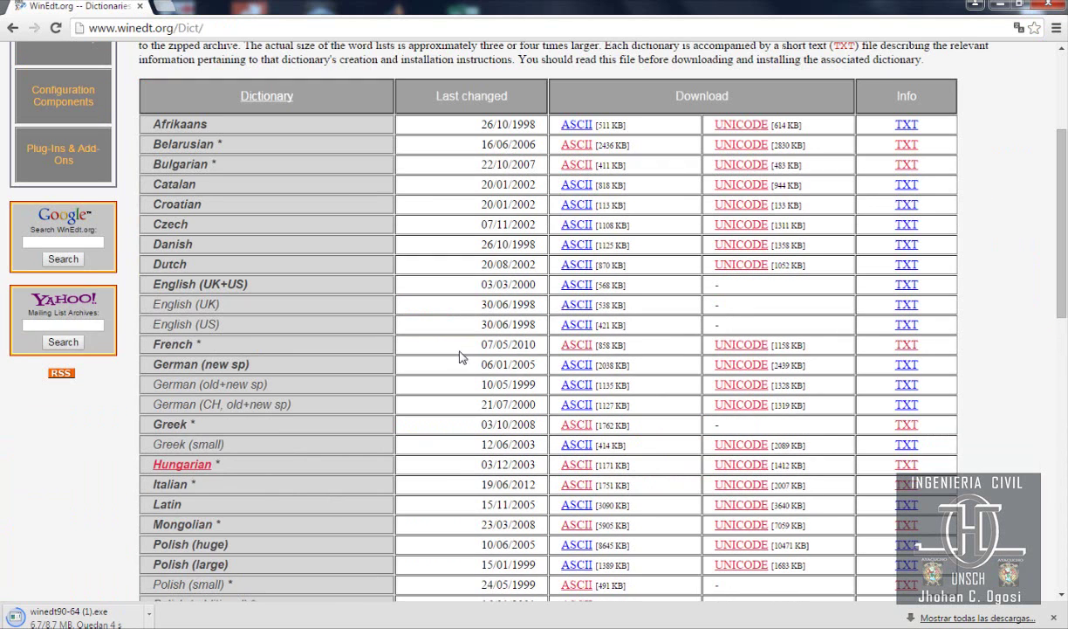
scroll(446, 341, down, 3)
scroll(210, 382, down, 3)
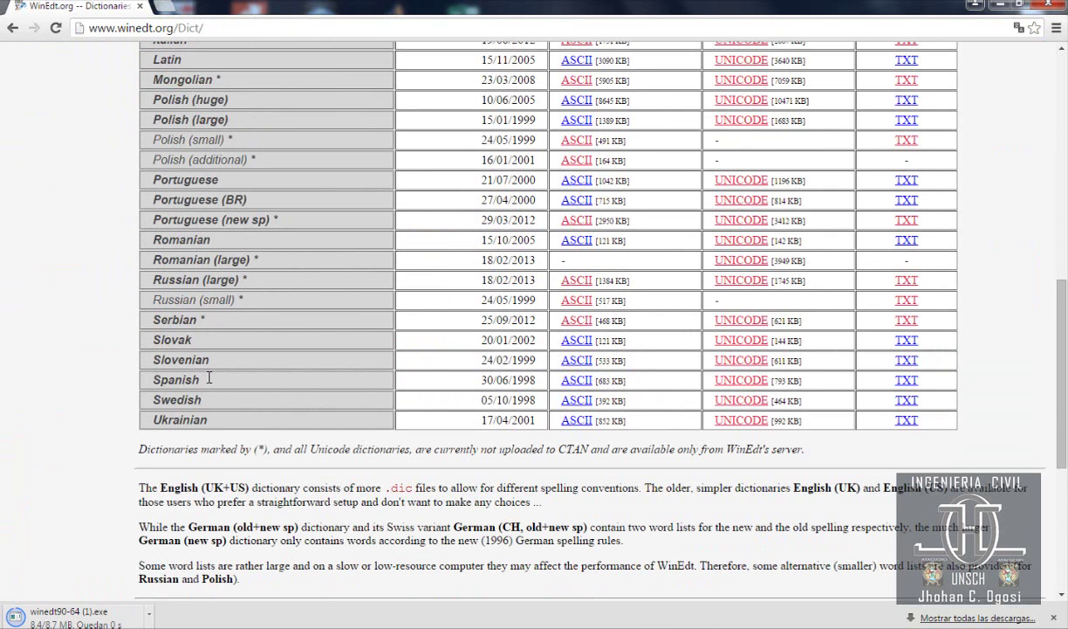
drag(154, 380, 754, 386)
click(754, 386)
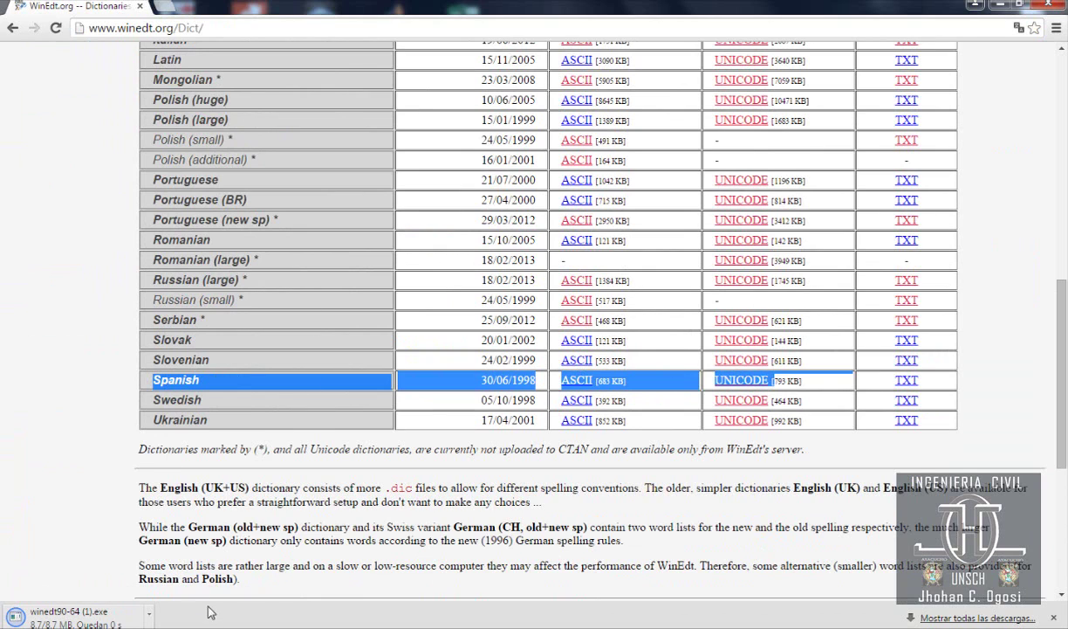
Step: Switch to the Notepad note and add the line "ESPERAMOS QUE DESCARGUE" below the dictionary line
key(alt+Tab)
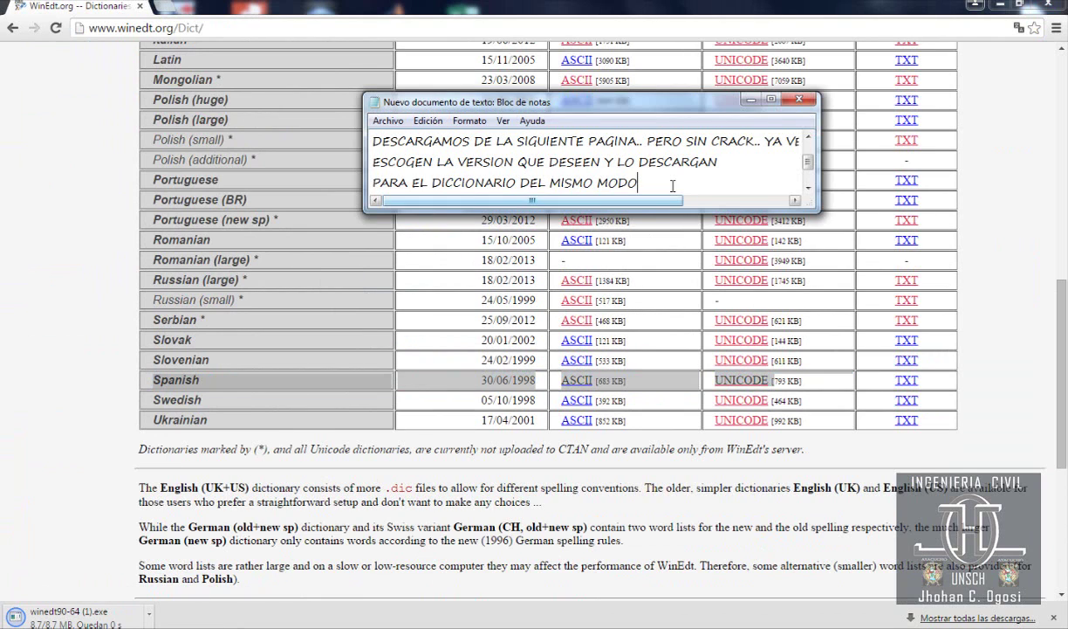
key(Return)
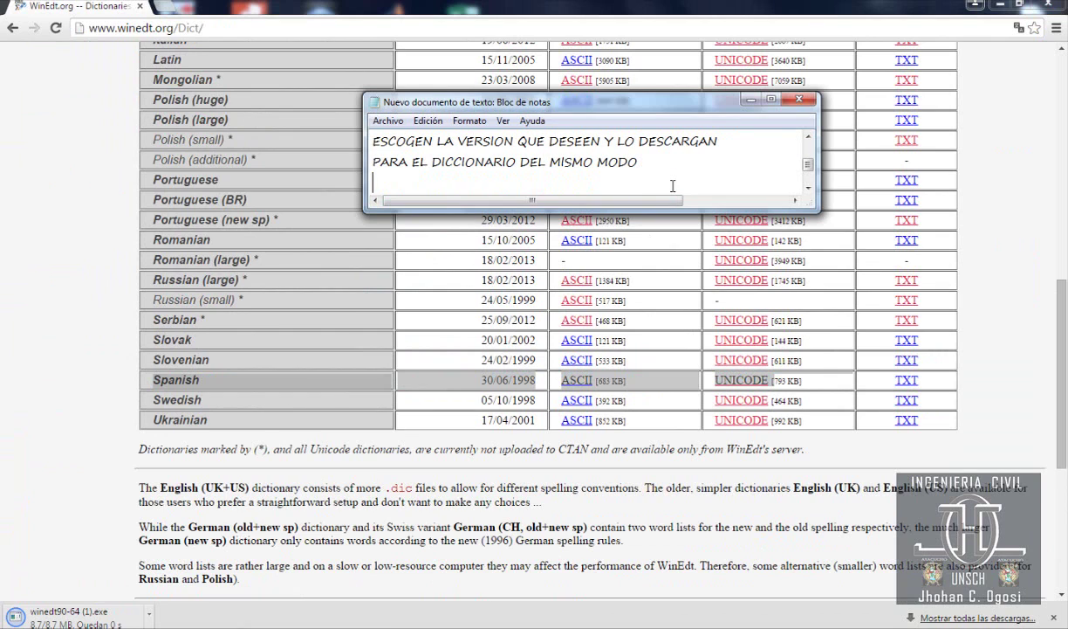
text(ESPERAMOS Q)
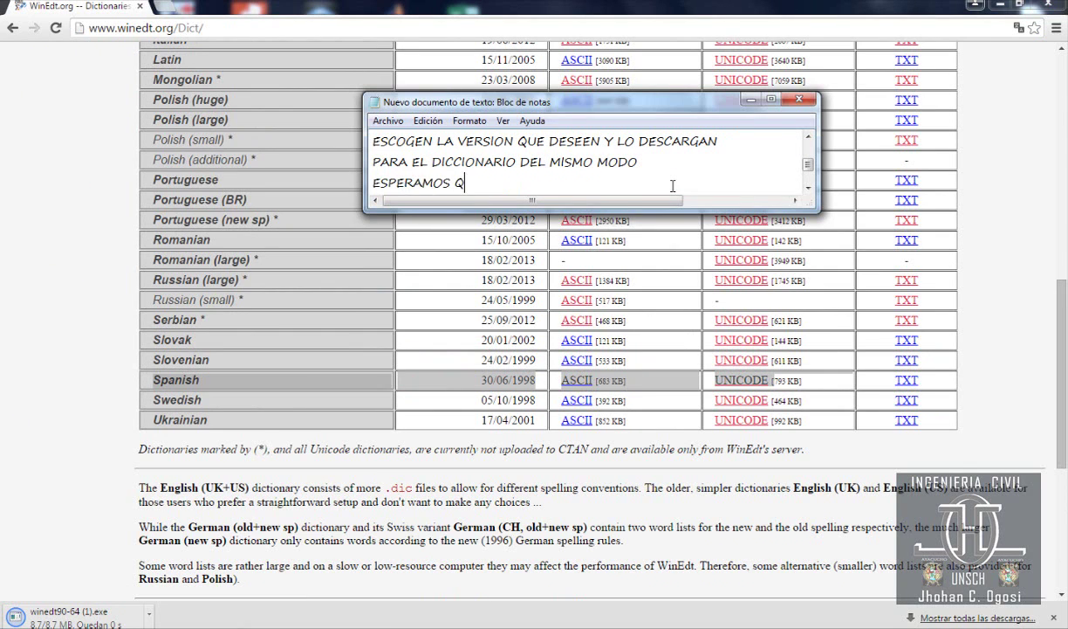
text(UE DESCARG)
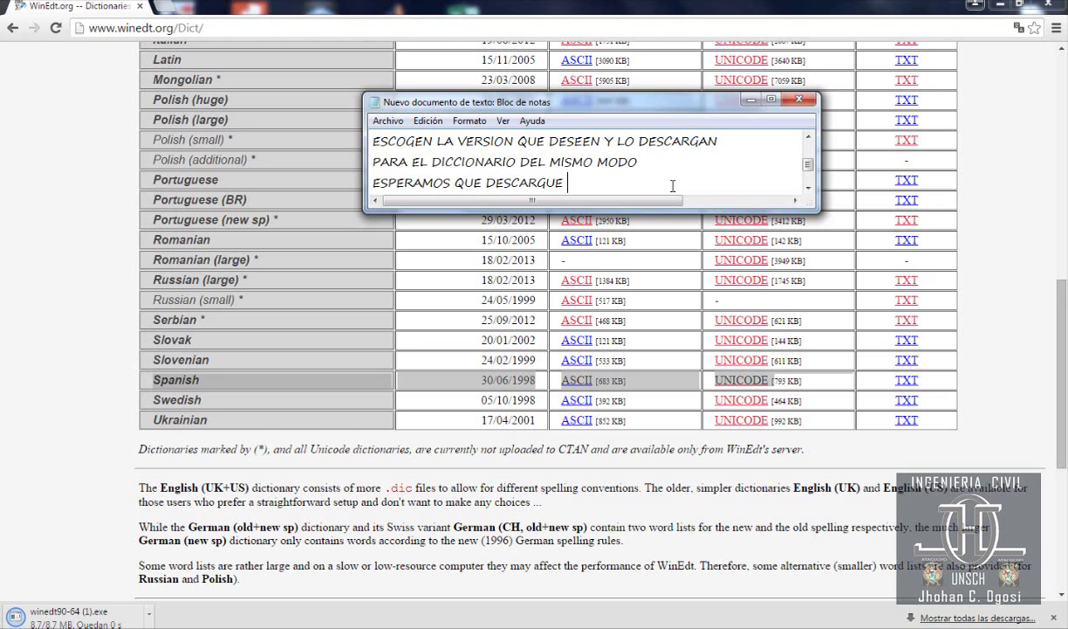
text(UE)
key(Return)
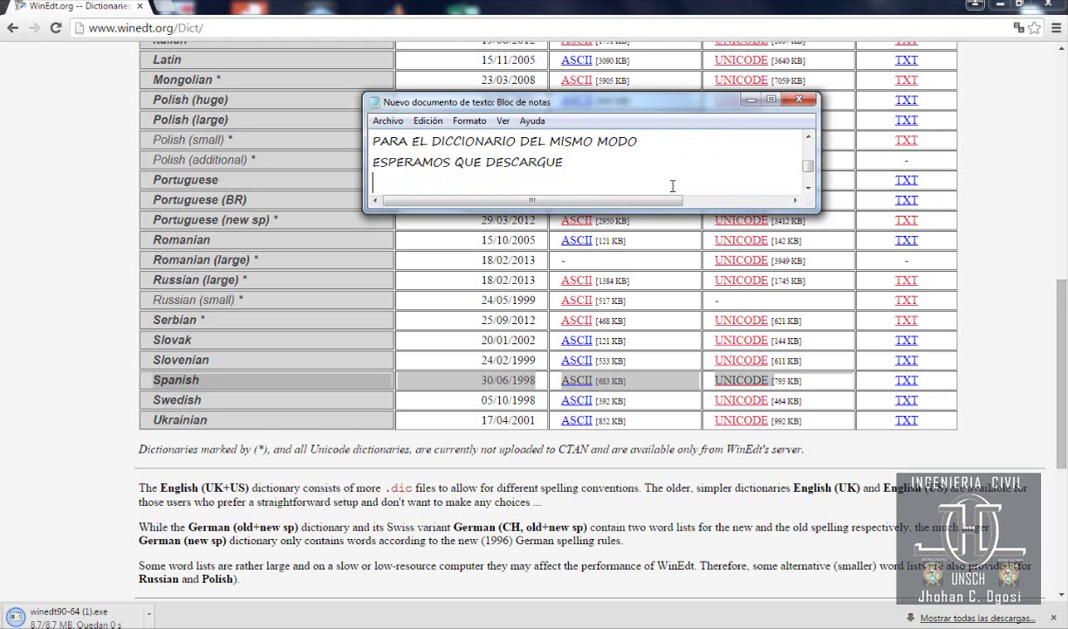
Step: Add the line "YA LOS DESCARGUE Y LOS TENGO... PRECEDERE A LA INSTALACION" to the note and minimize it
text(YA LOS DESCARGUE Y )
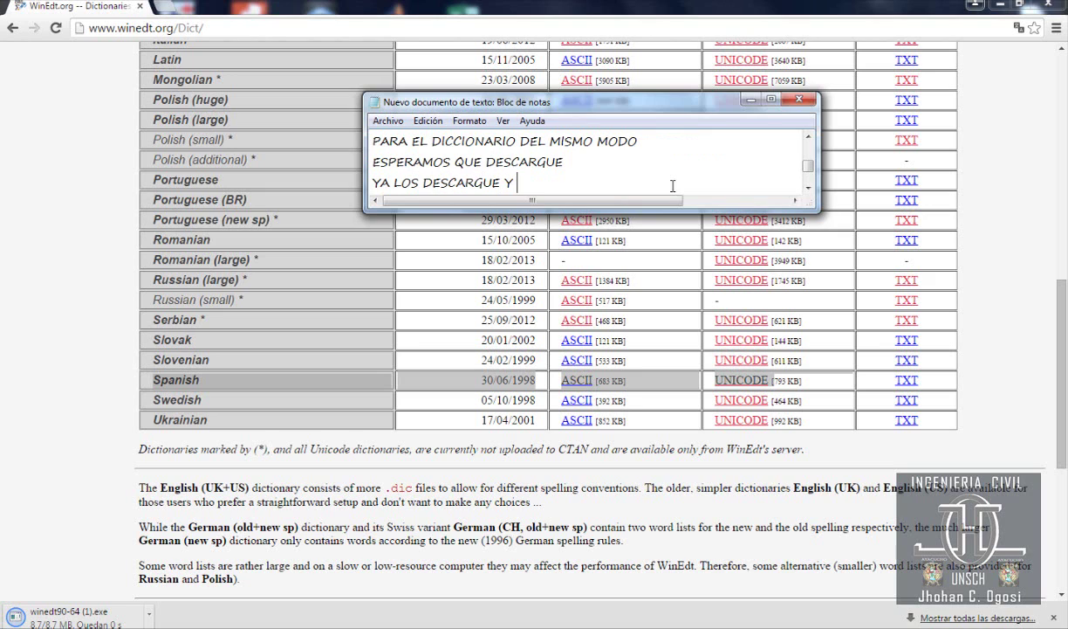
text(LOS TENGO)
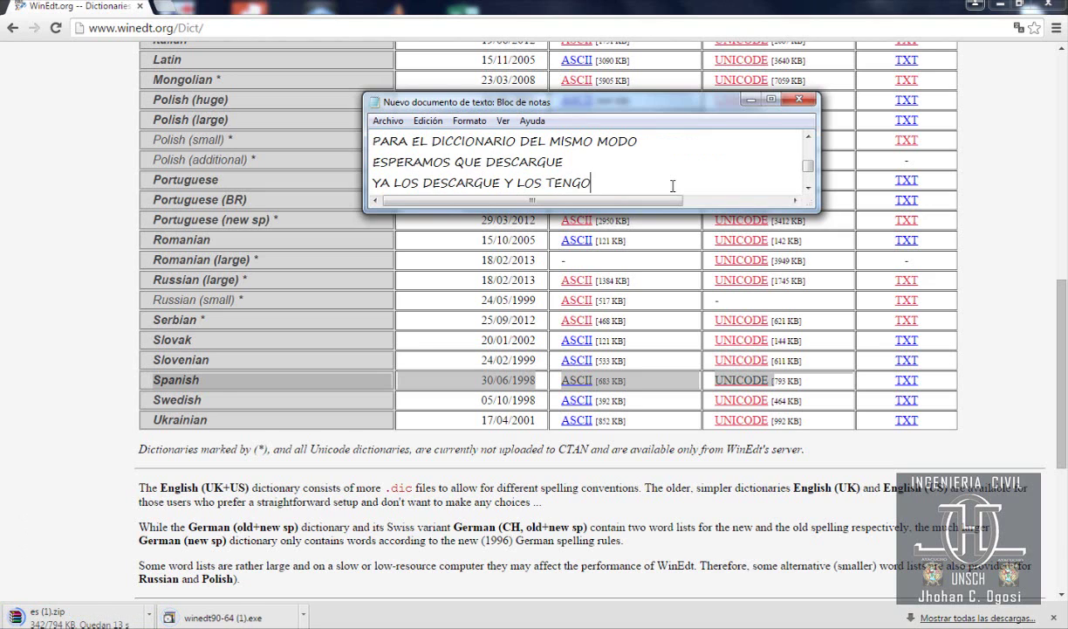
text(... PRECEDERE)
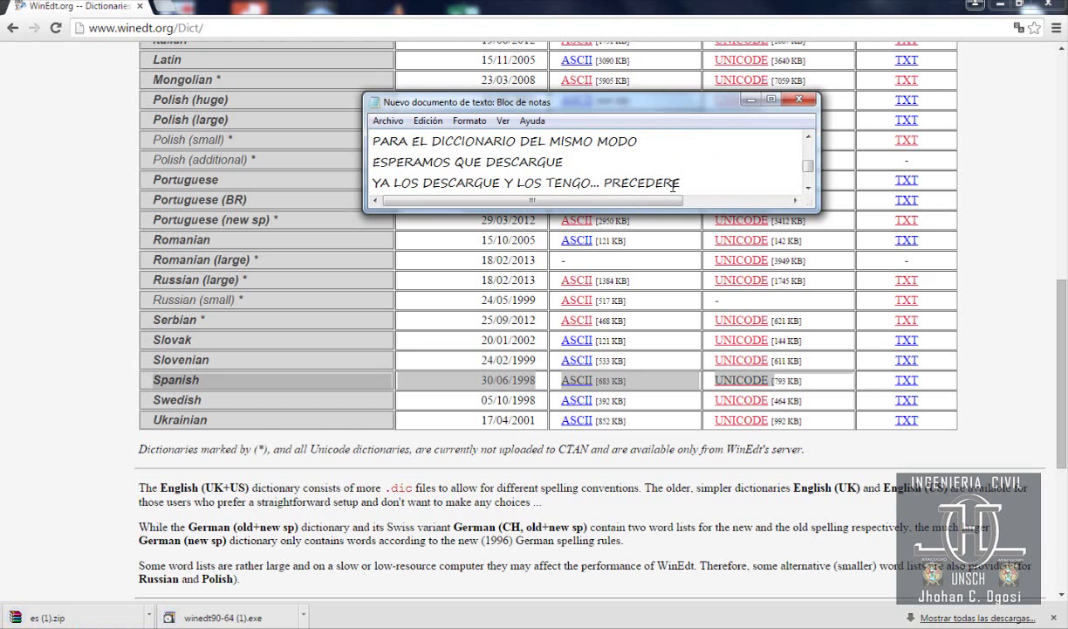
text( A LAINSTALACION)
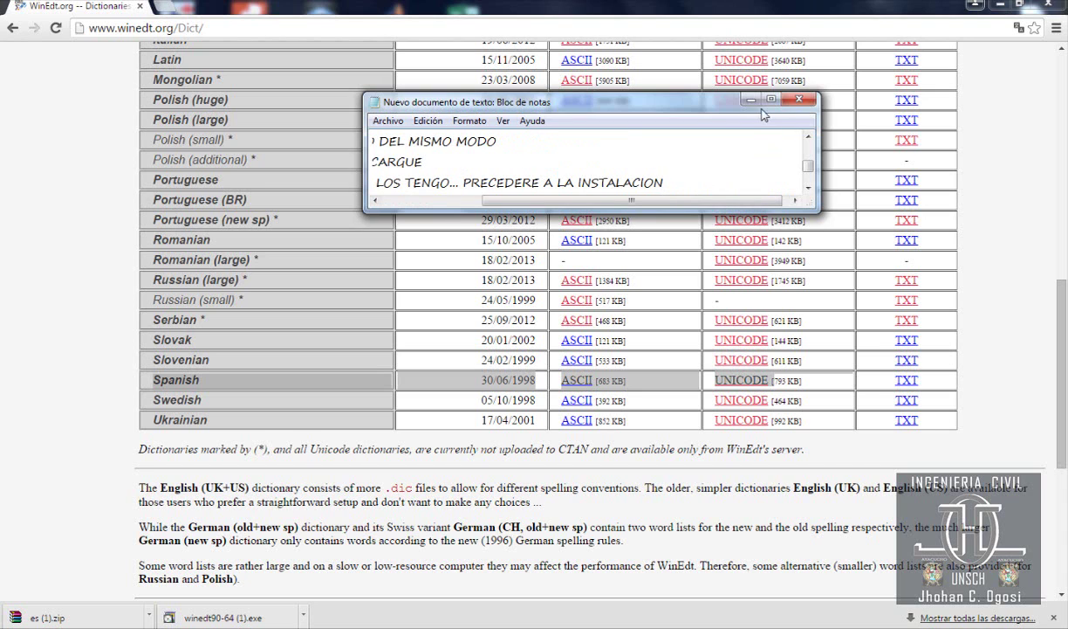
key(Return)
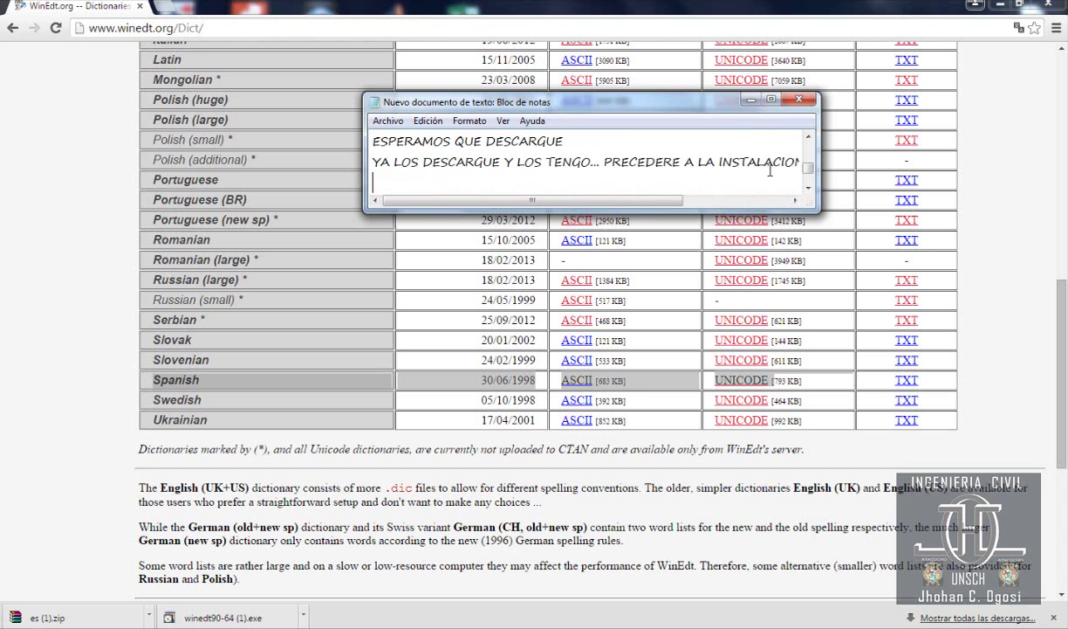
click(751, 100)
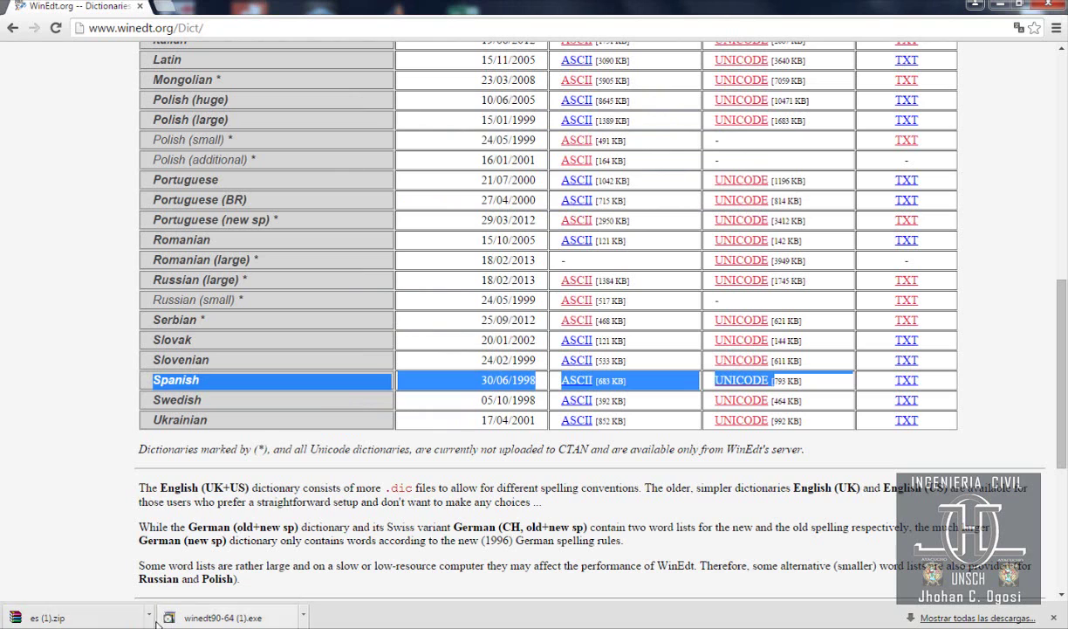
Step: Clear the browser off the screen to show the desktop, and refresh the desktop
mouse_move(203, 625)
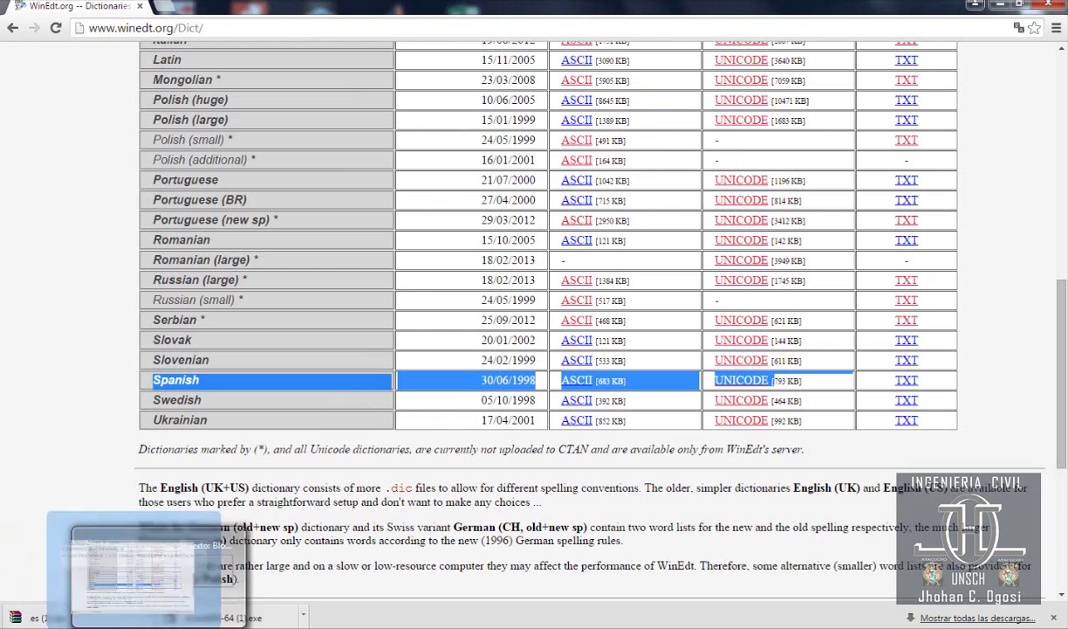
click(143, 580)
click(883, 59)
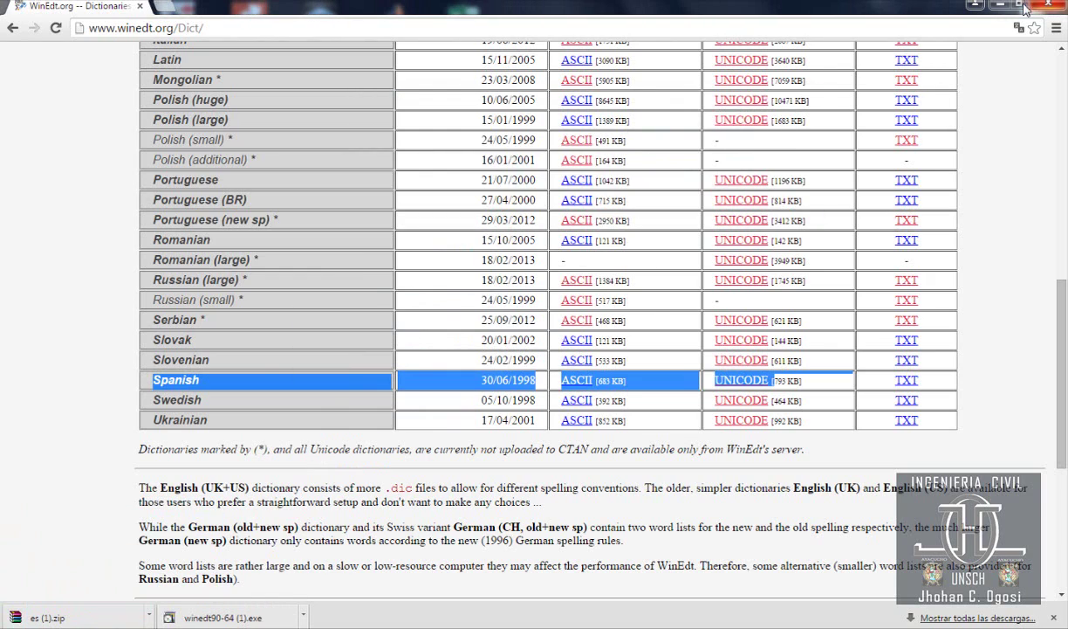
click(976, 4)
click(886, 55)
right_click(681, 196)
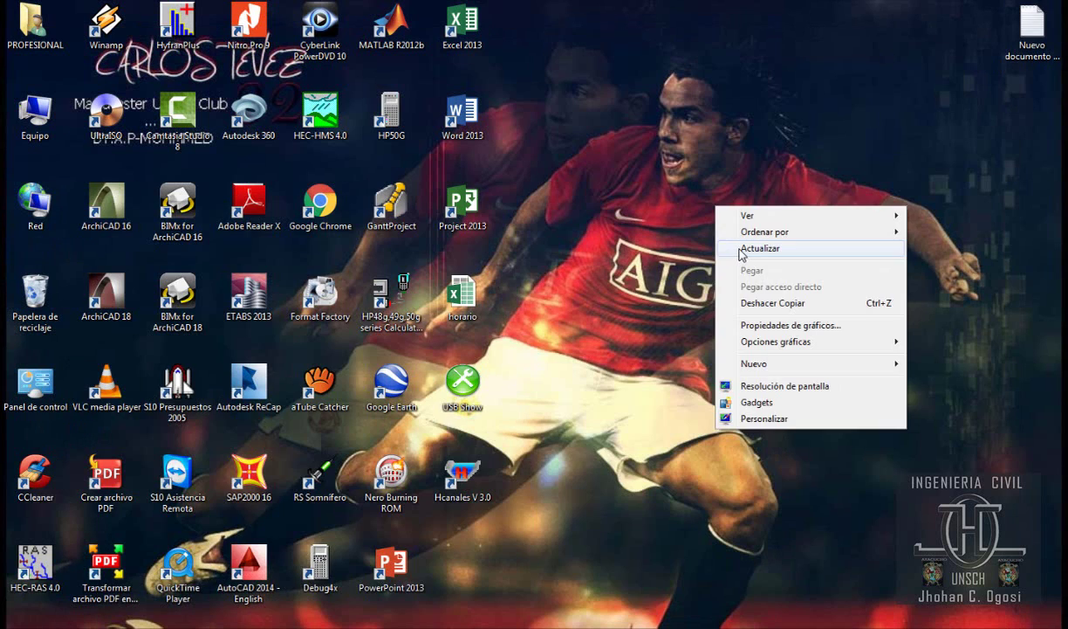
click(729, 242)
Step: Switch to the INSTALADOR LATEX _ COMPLETO folder, run winedt90-64 from its 3_WinEdit subfolder and minimize the folder window
key(alt+Tab)
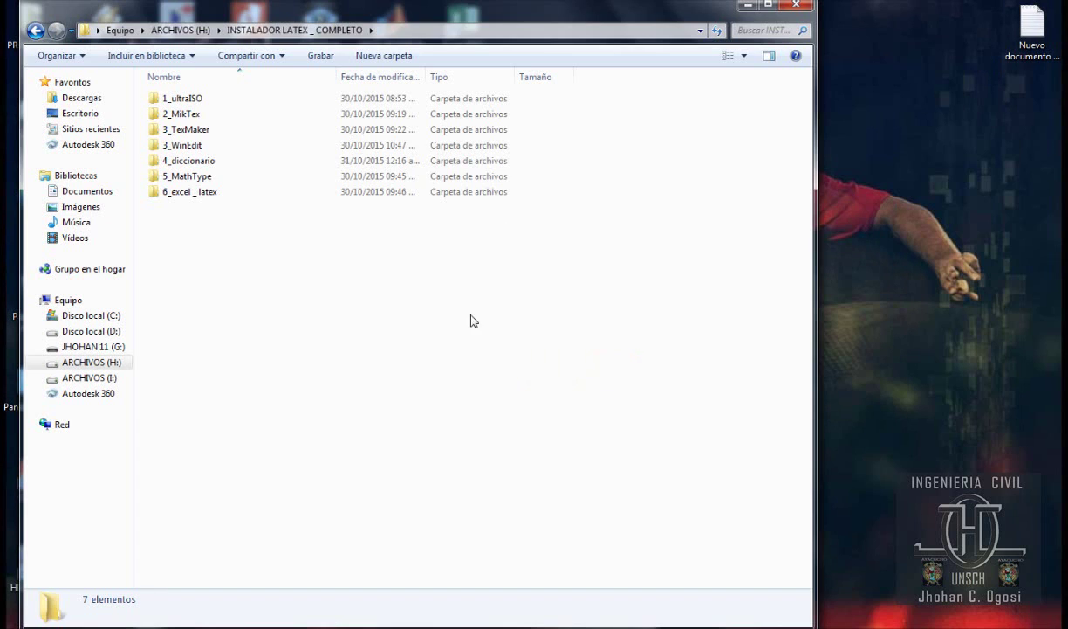
double_click(185, 144)
click(178, 117)
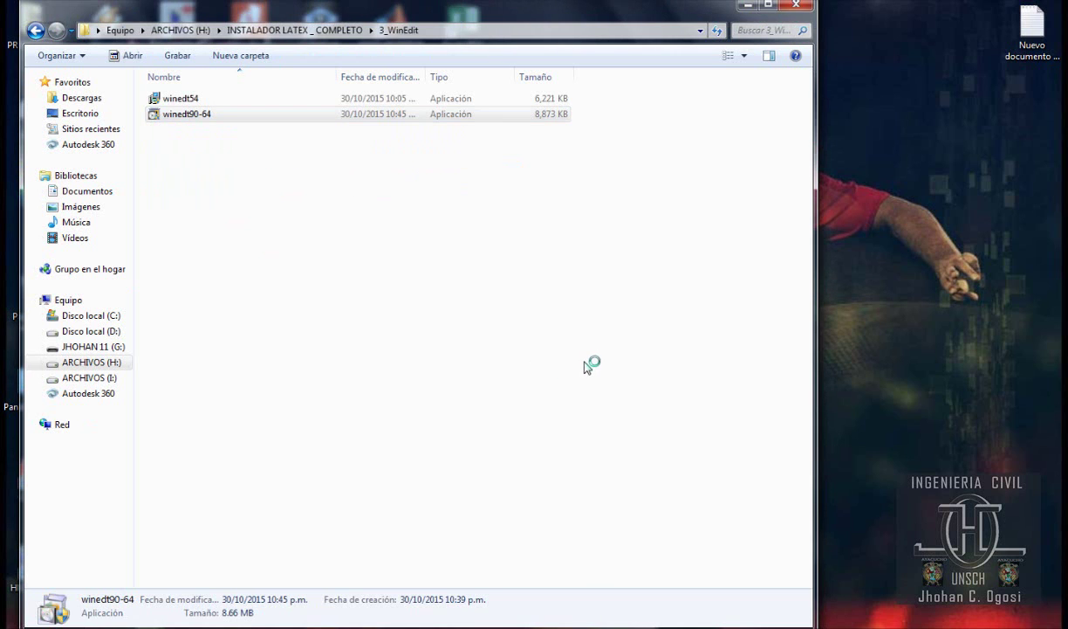
click(755, 8)
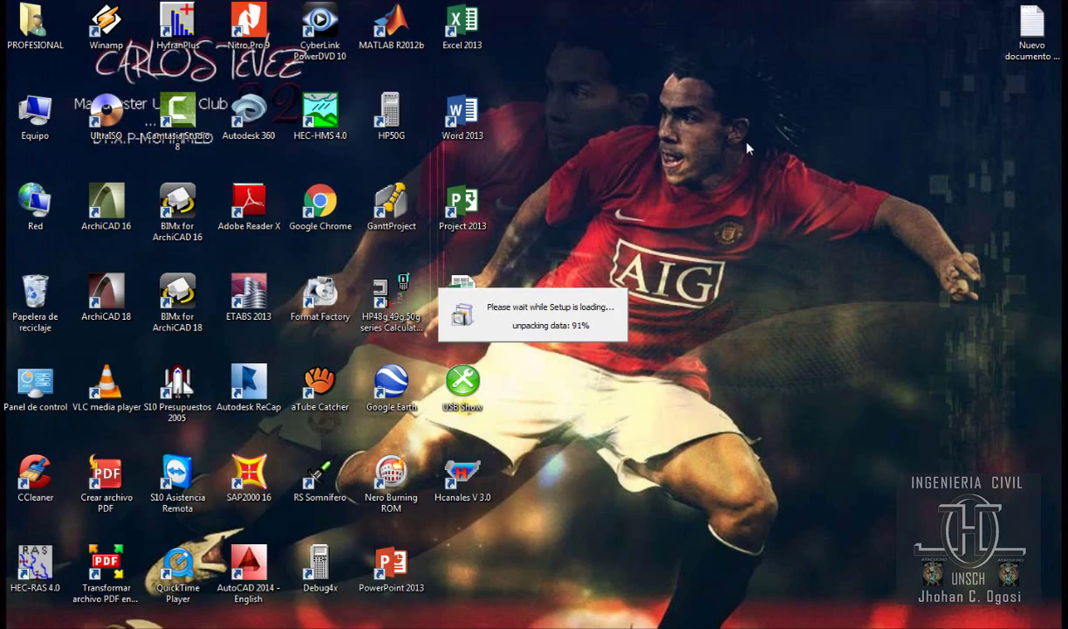
Step: Accept the license agreement in WinEdt 9 Setup and start the installation with the default settings, including the WinEdt 9 Start Menu folder
click(617, 440)
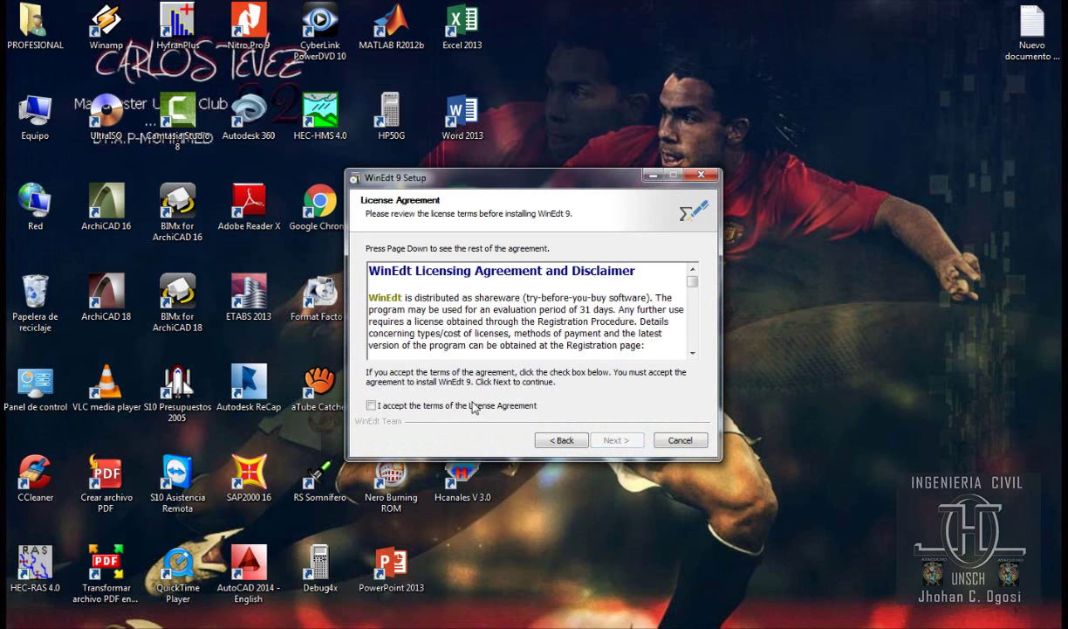
click(436, 405)
click(617, 440)
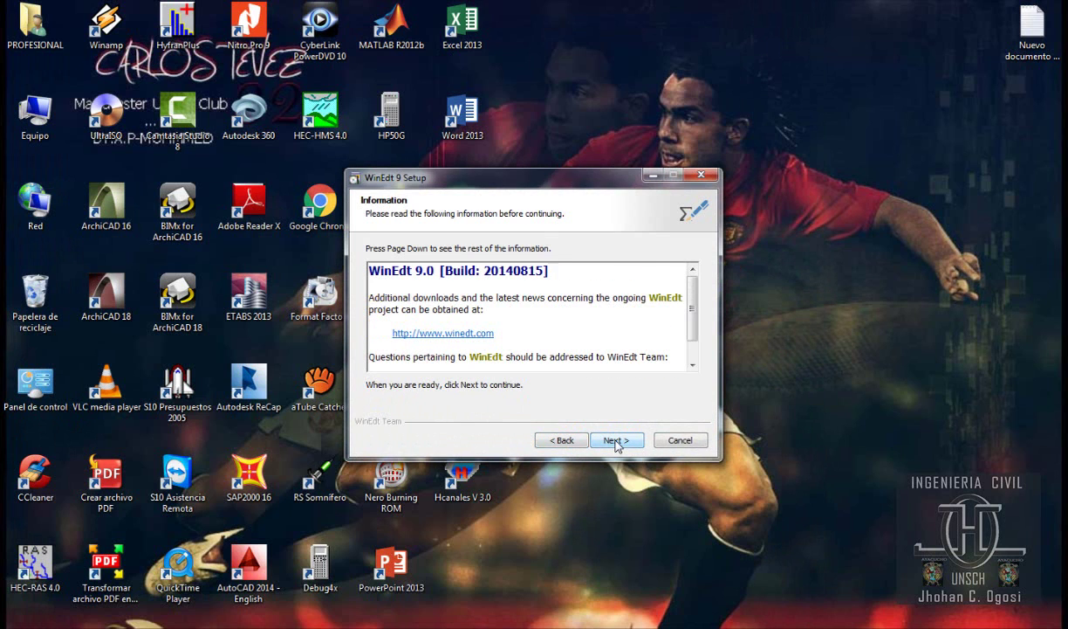
click(616, 441)
click(616, 441)
click(616, 441)
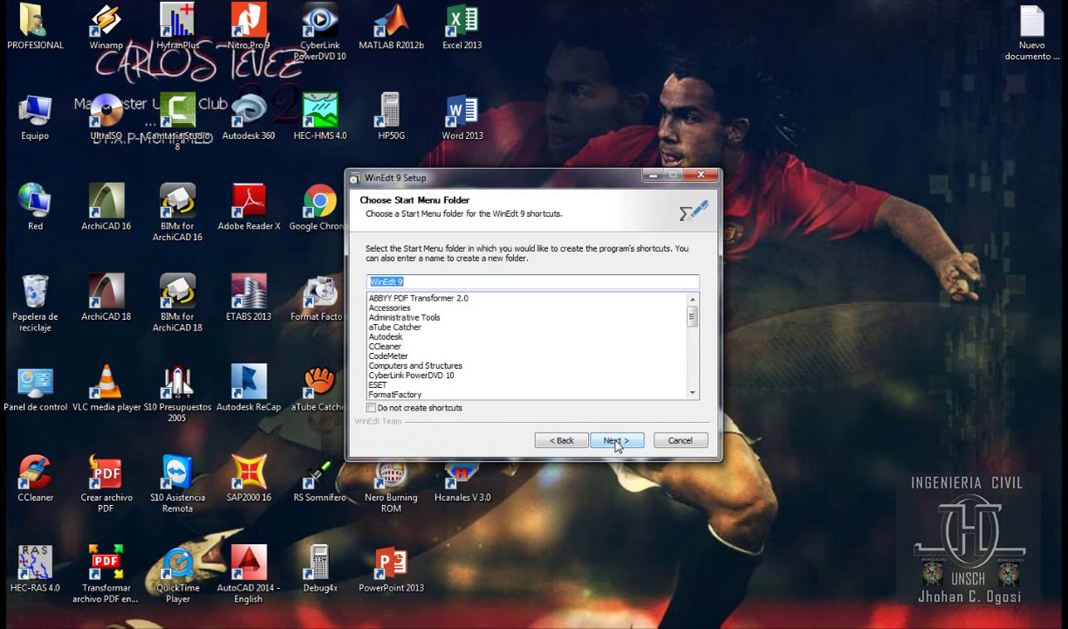
click(616, 441)
click(616, 441)
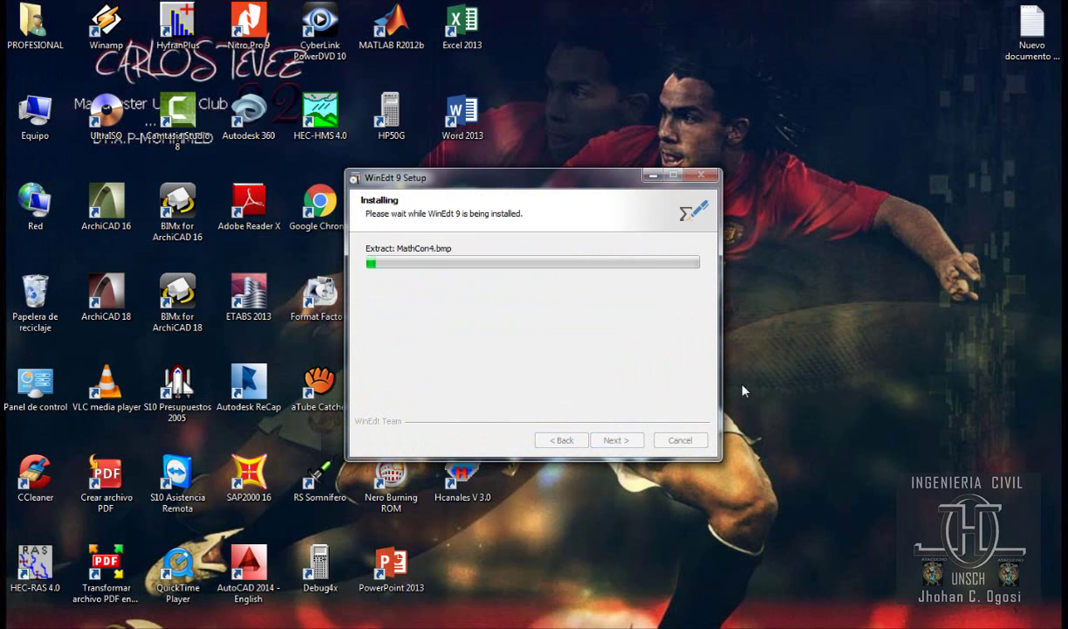
Step: Bring the Notepad note to the front, move it to the upper edge of the screen and enlarge its window
right_click(728, 71)
click(799, 117)
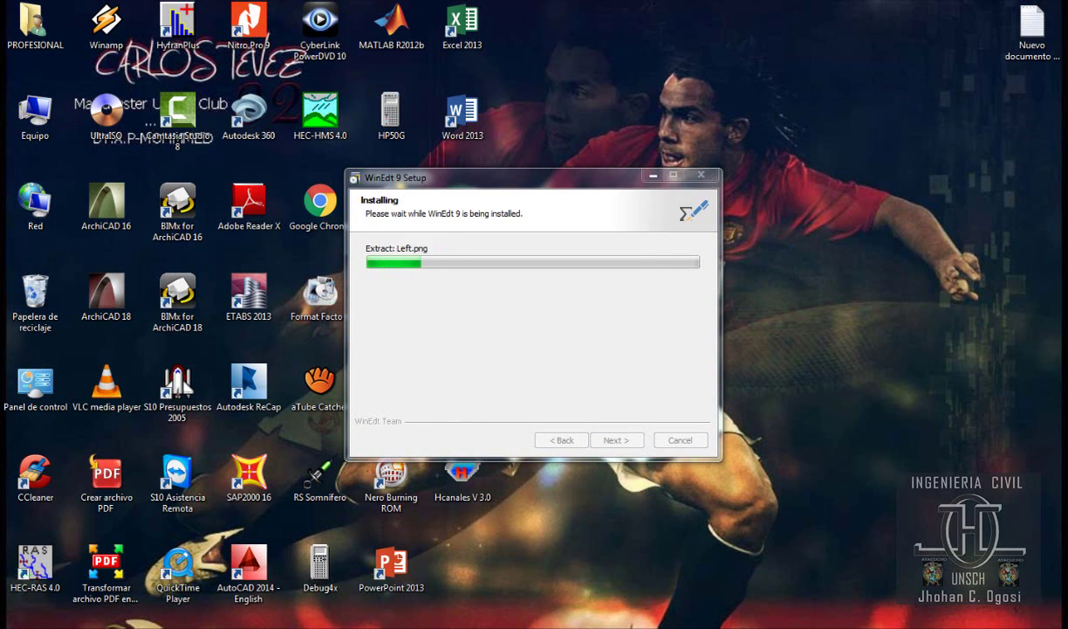
key(alt+Tab)
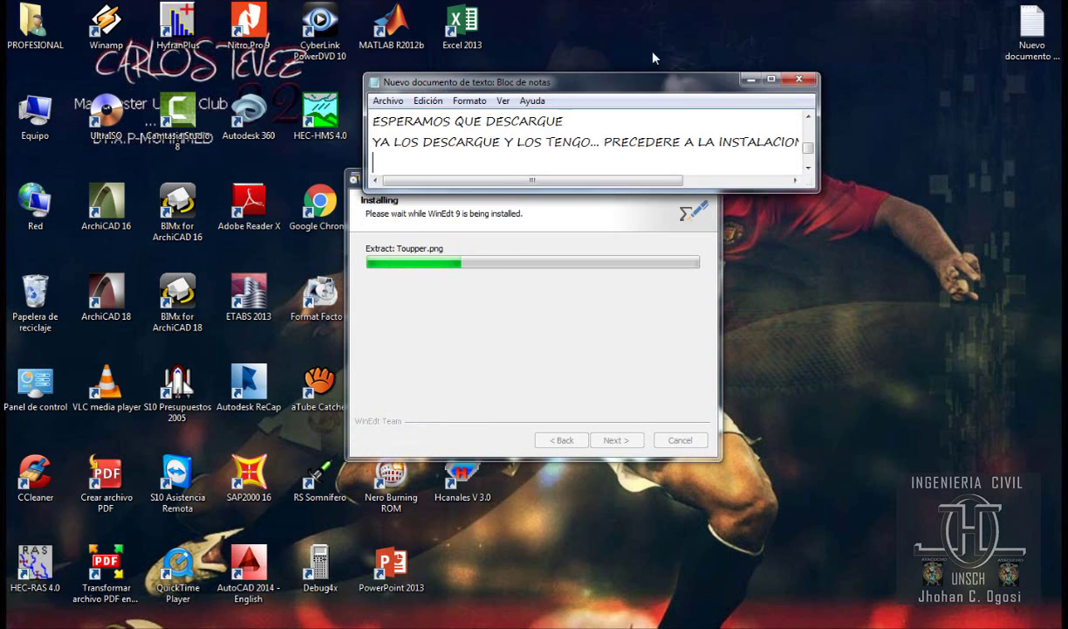
drag(712, 87, 706, 19)
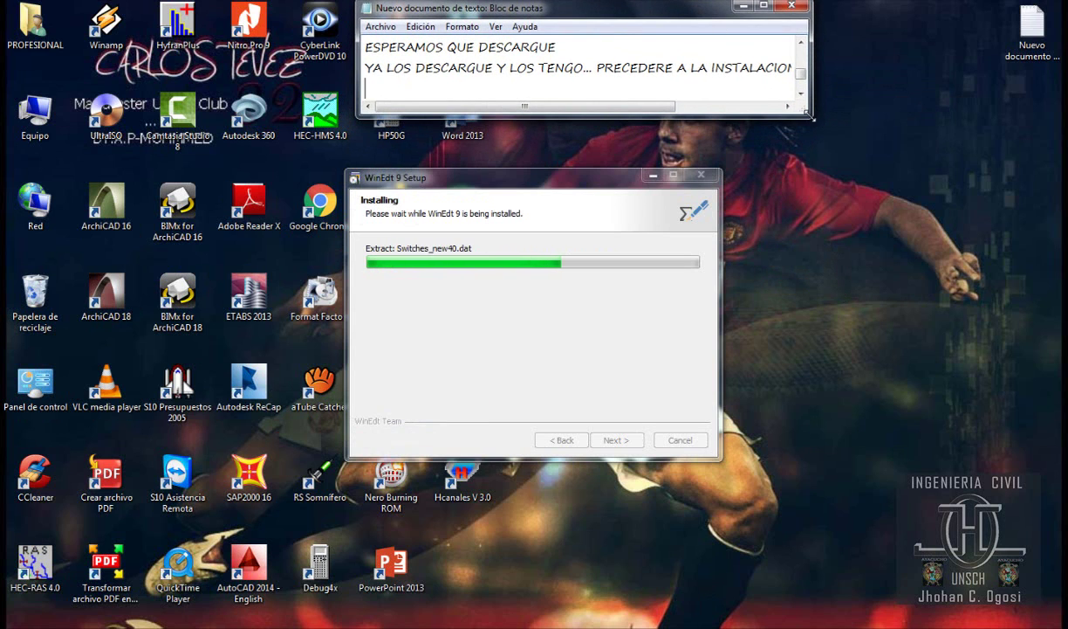
drag(809, 114, 843, 201)
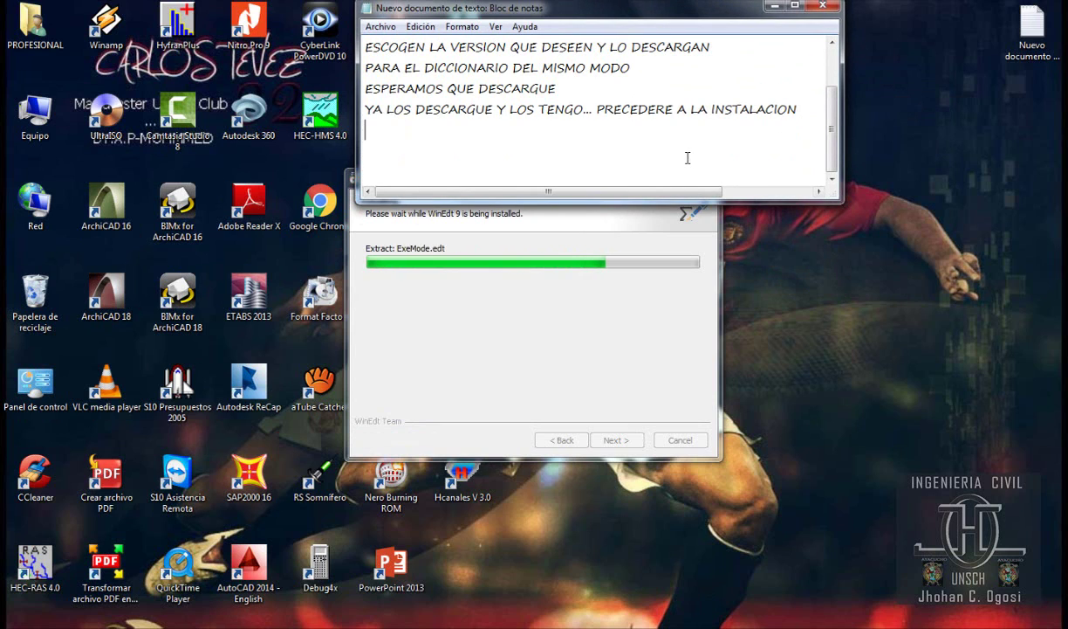
Step: Add the lines "SI NO SE TIENE EL CRACK SOLO NOS DURAR POR 31 DIAS.." and "COMO EN ESTE CASO" to the note
text(SI NO SE)
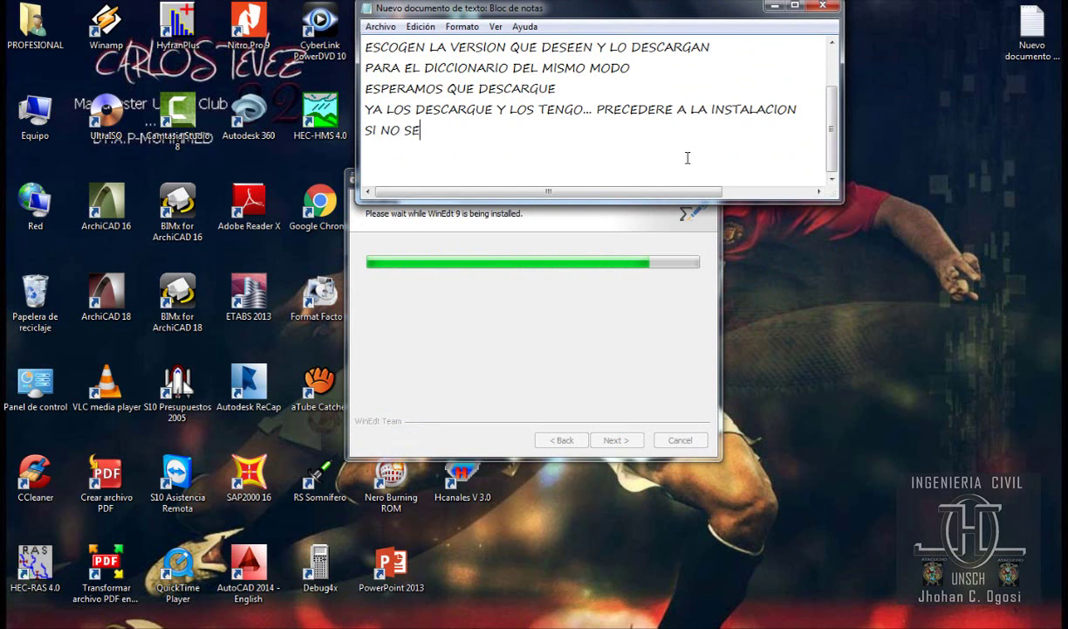
text( TIENE EL )
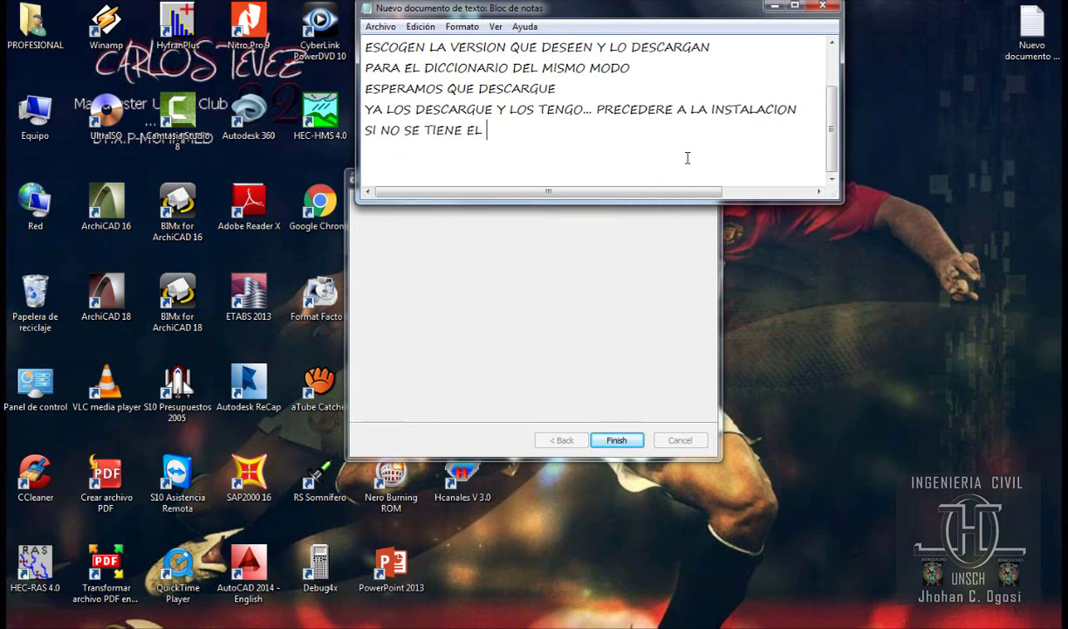
text(CRACK)
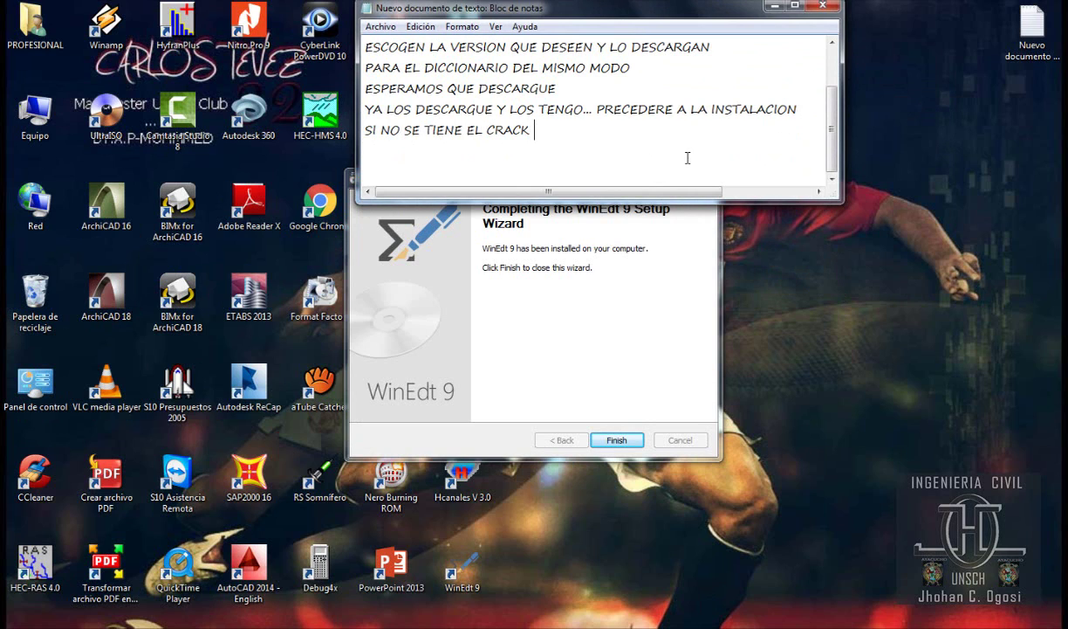
text( SOLO NOS DURAR POR 31 DIAS..)
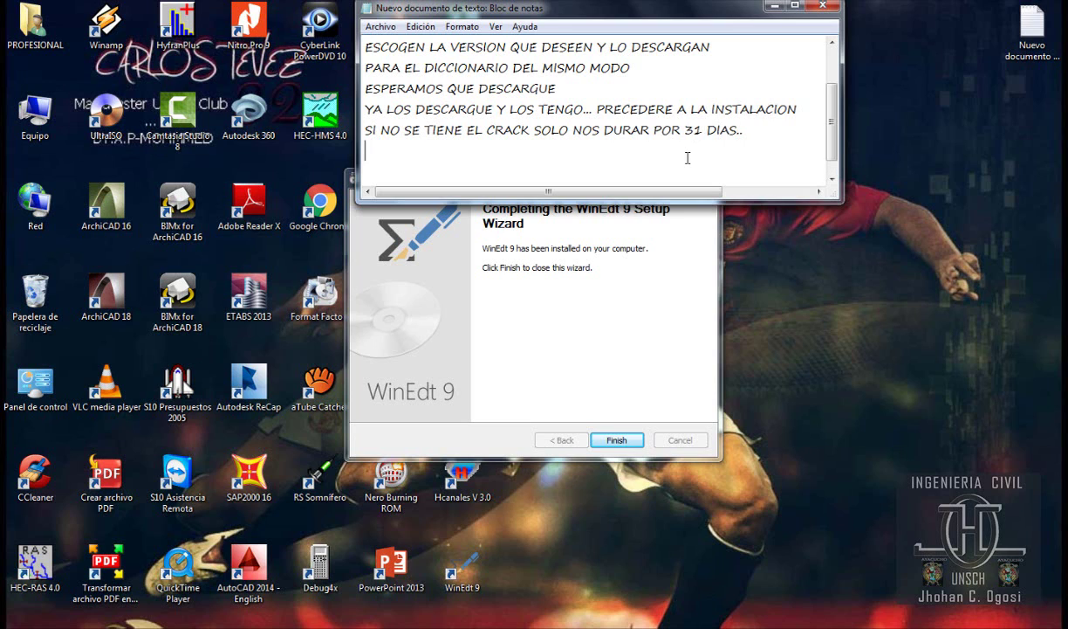
key(Return)
text(COMO EN ESTE CASO)
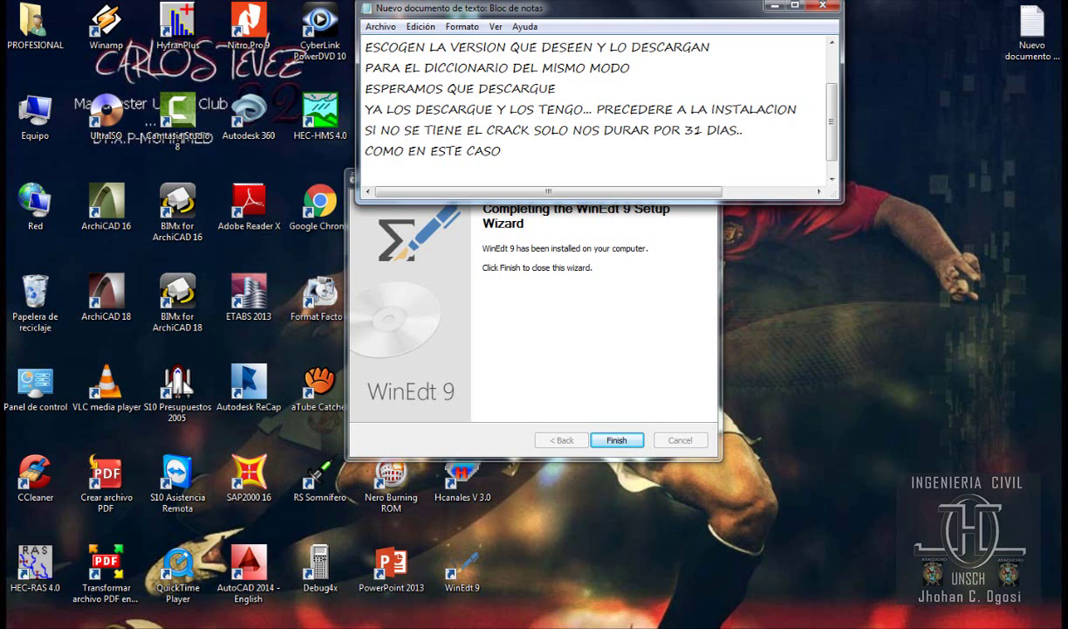
Step: Finish the WinEdt 9 Setup wizard and launch WinEdt 9 from the desktop
click(616, 440)
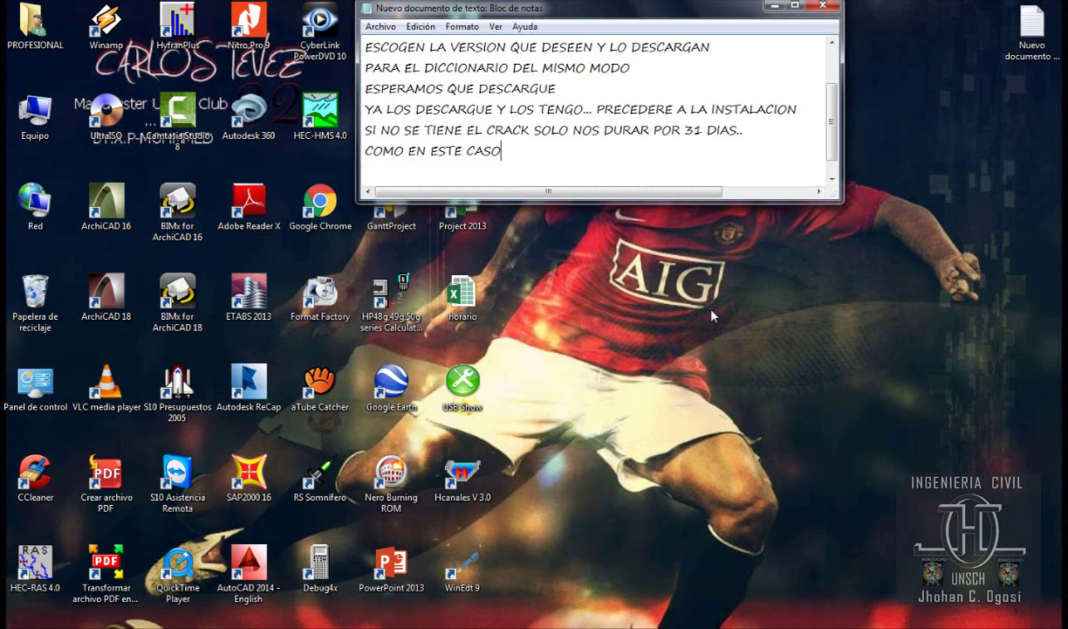
click(463, 572)
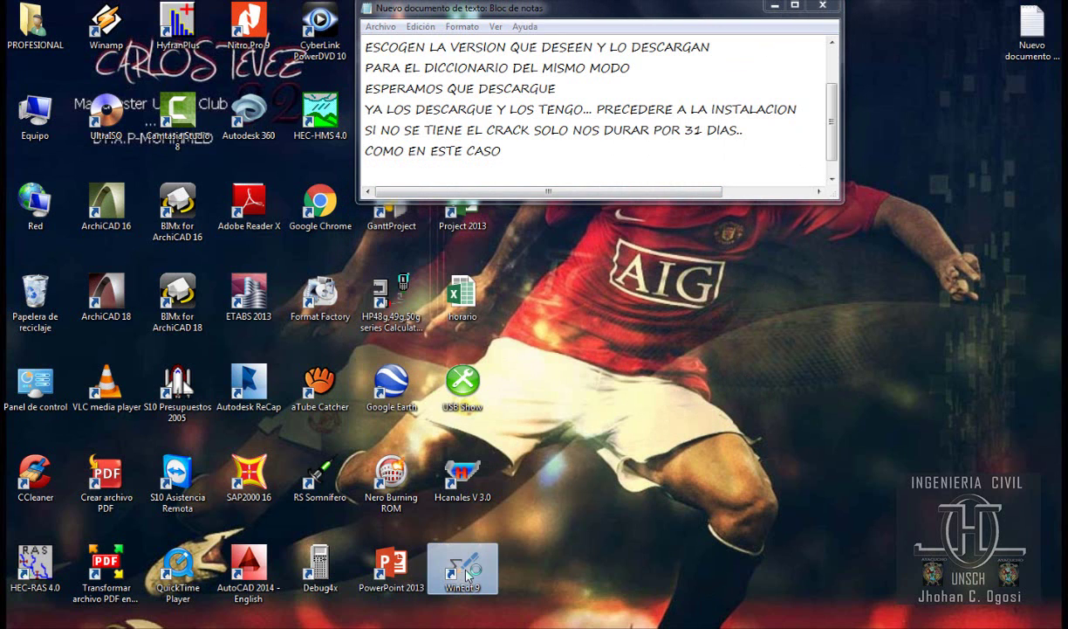
double_click(467, 573)
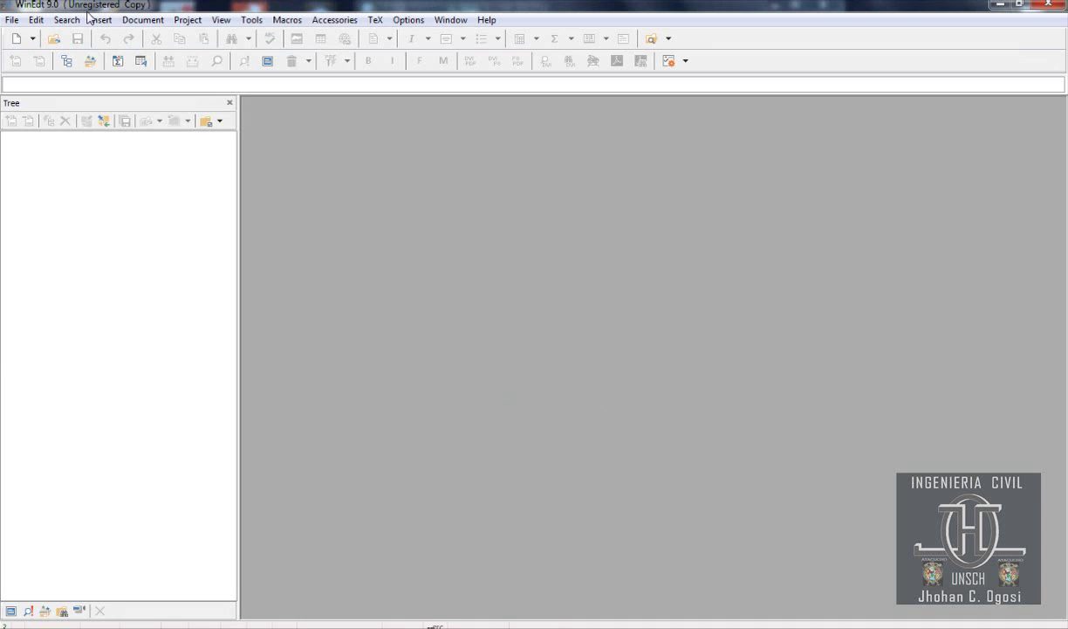
Step: Restore the WinEdt window to a smaller size and place it below the text of the note
click(1019, 4)
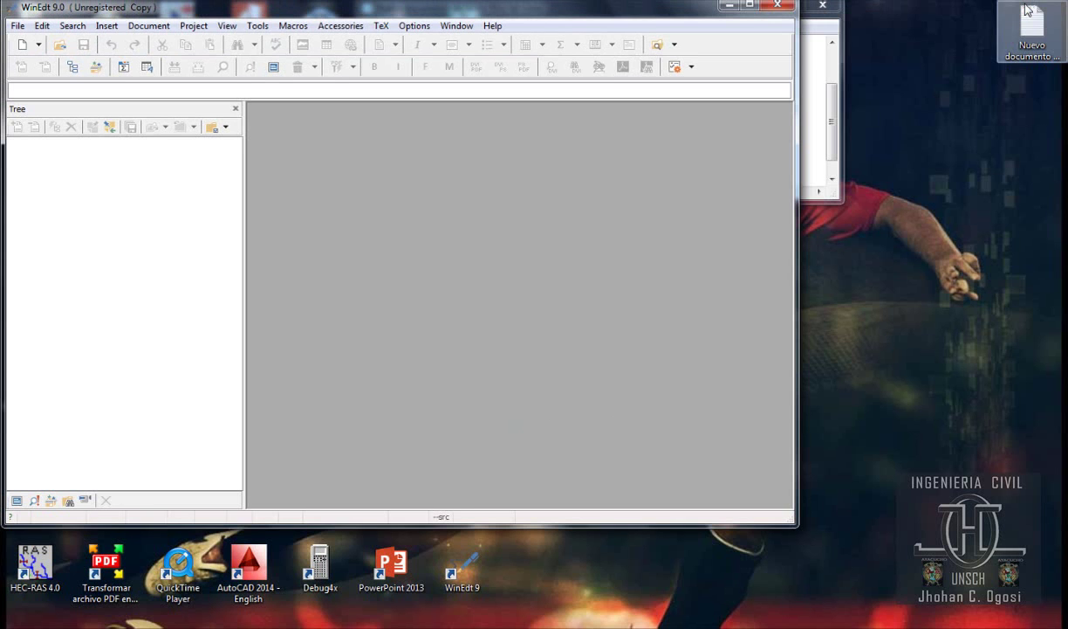
drag(563, 15, 920, 182)
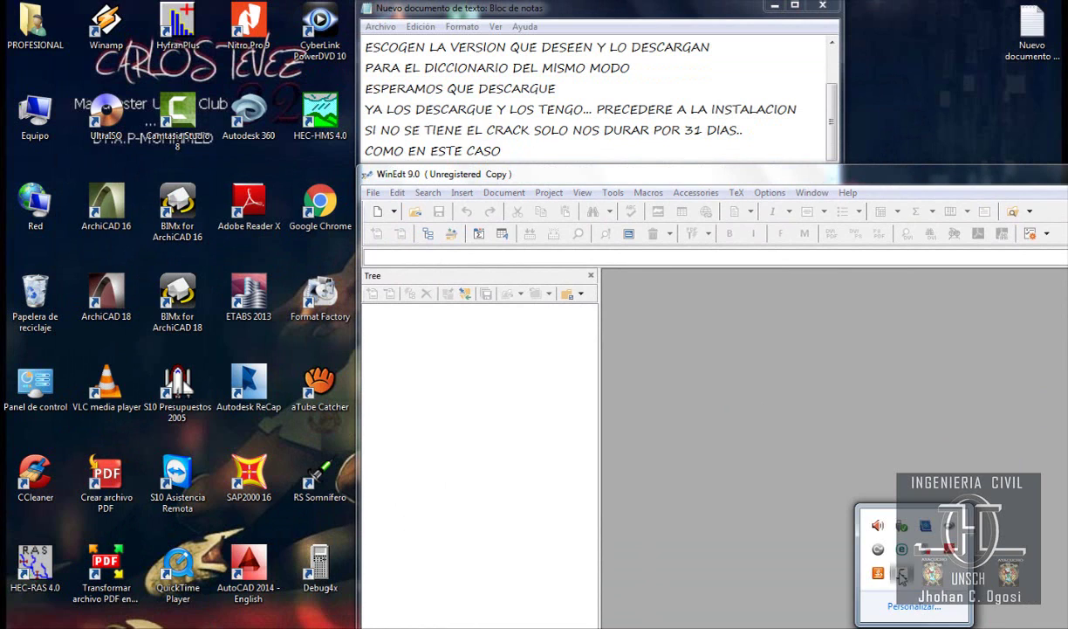
Step: Circle the "WinEdt 9.0 (Unregistered Copy)" window title with a red ScreenDraw ellipse, and turn screen drawing off
click(900, 574)
click(857, 578)
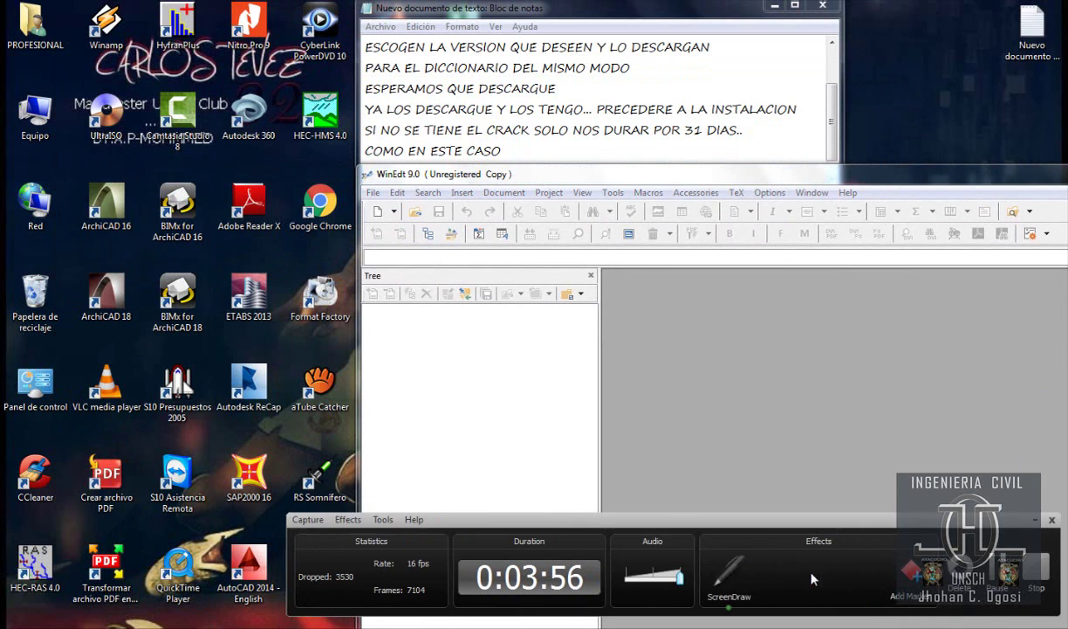
click(814, 583)
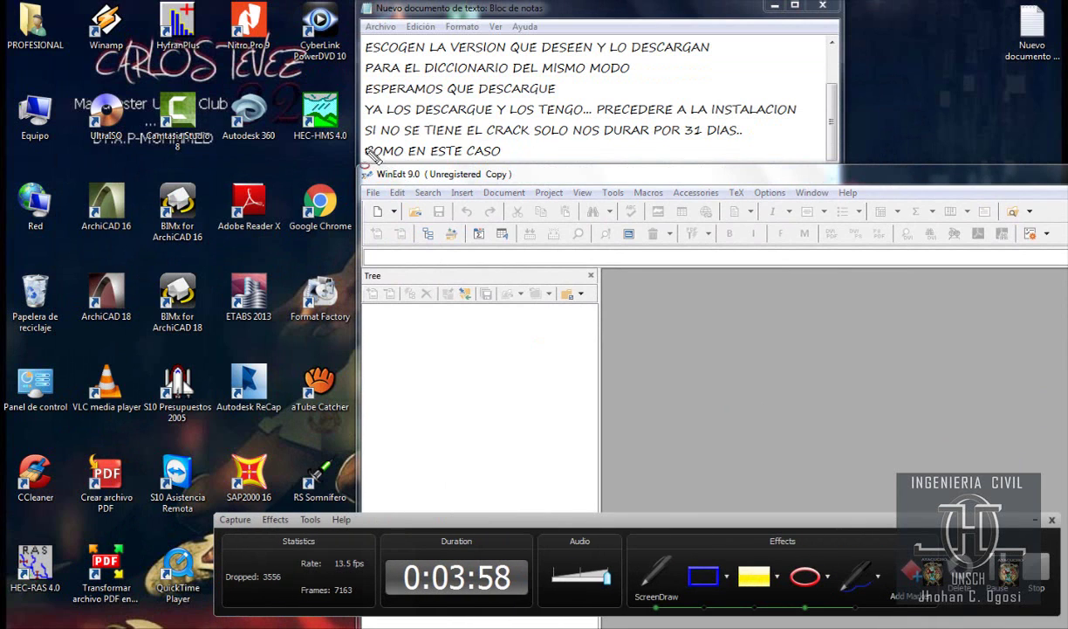
drag(356, 155, 516, 197)
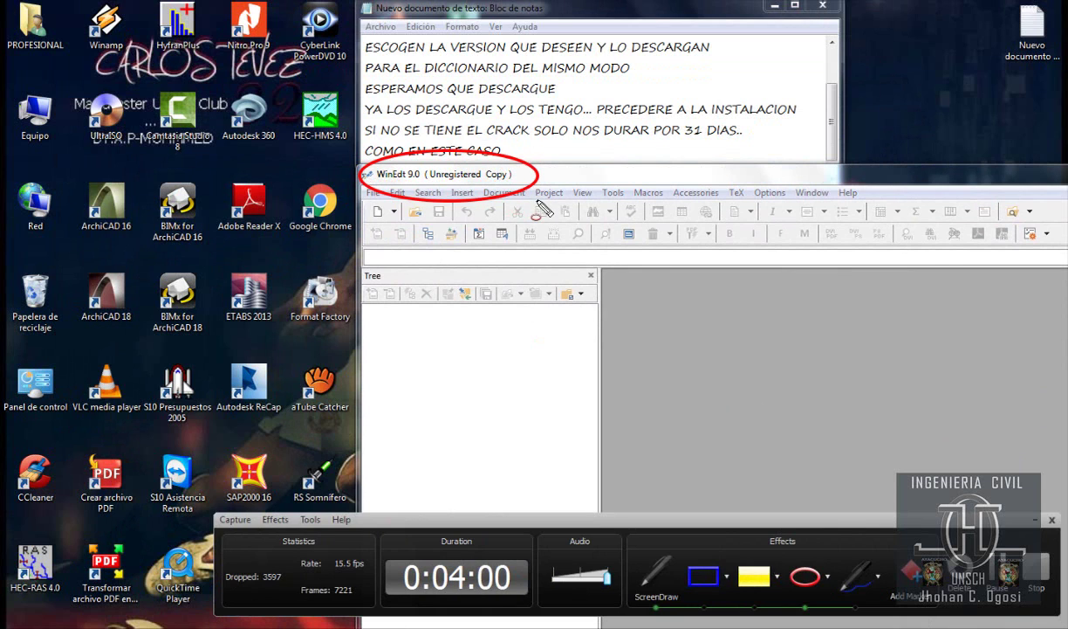
click(657, 583)
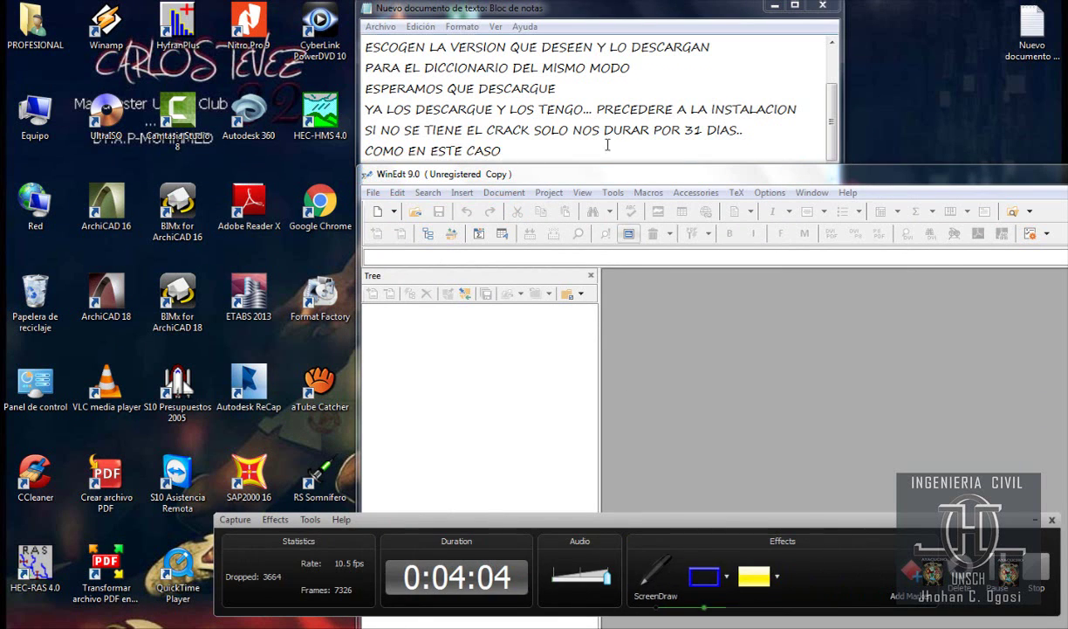
Step: Bring the Notepad note to the front and reduce its height so that it ends just above the WinEdt window
click(531, 150)
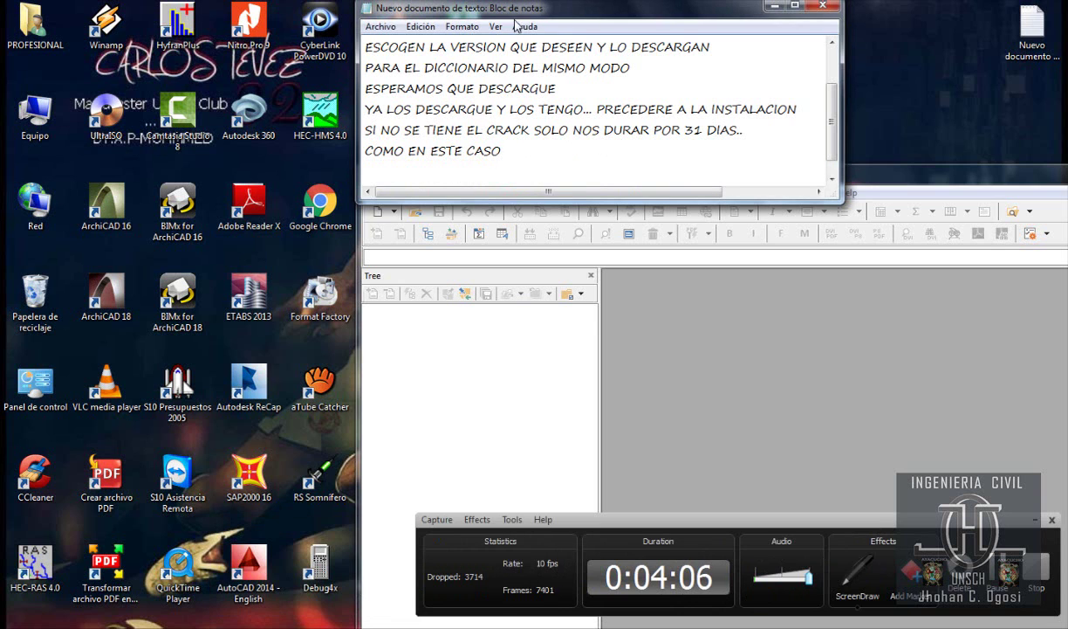
drag(497, 9, 497, 2)
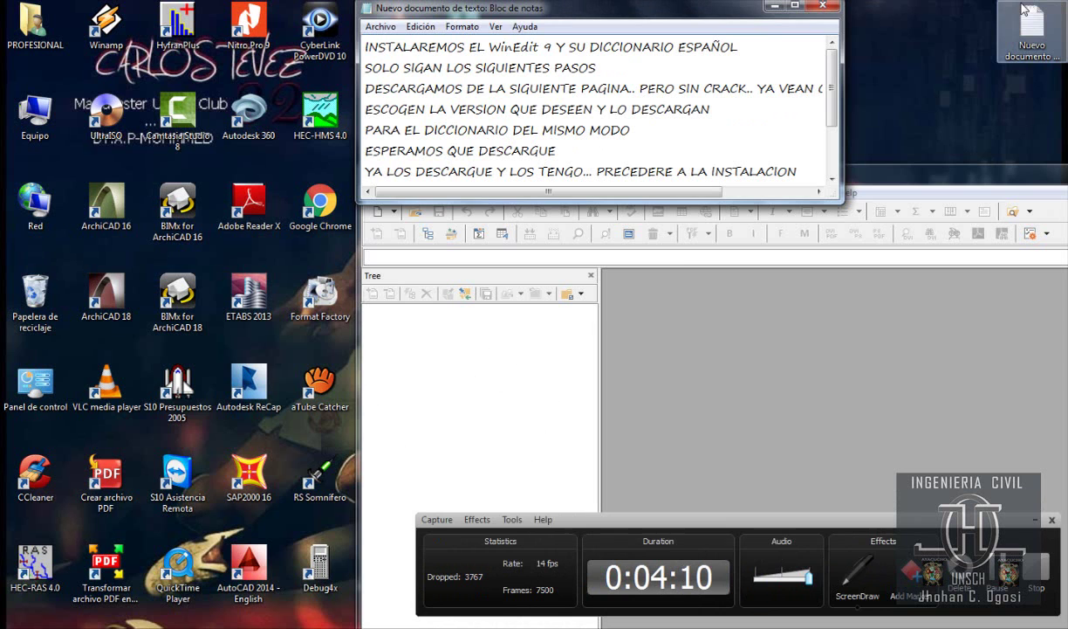
click(1018, 3)
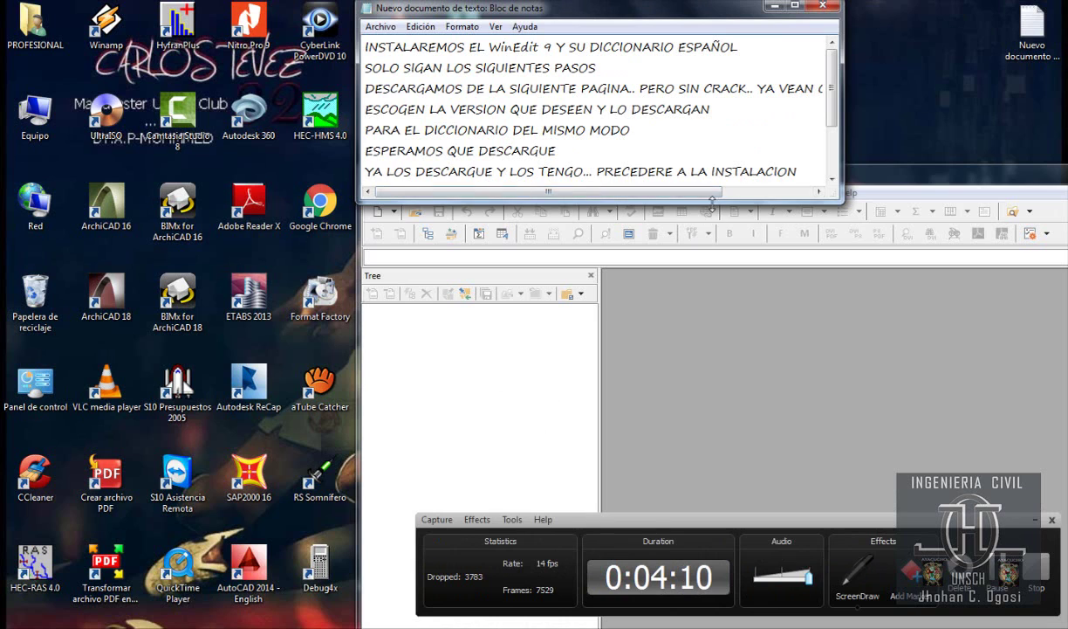
drag(712, 202, 687, 150)
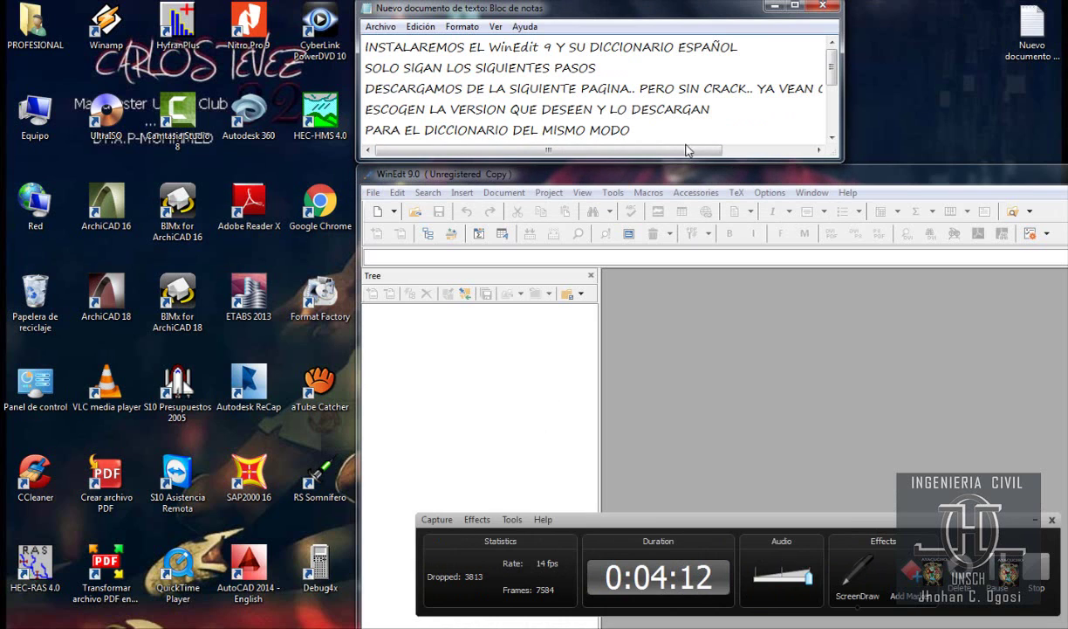
Step: Add the line "DONDE DICE ::: SE DEBE CRAKEAR ..... BUENO" below the existing text of the note, followed by a line break
key(Return)
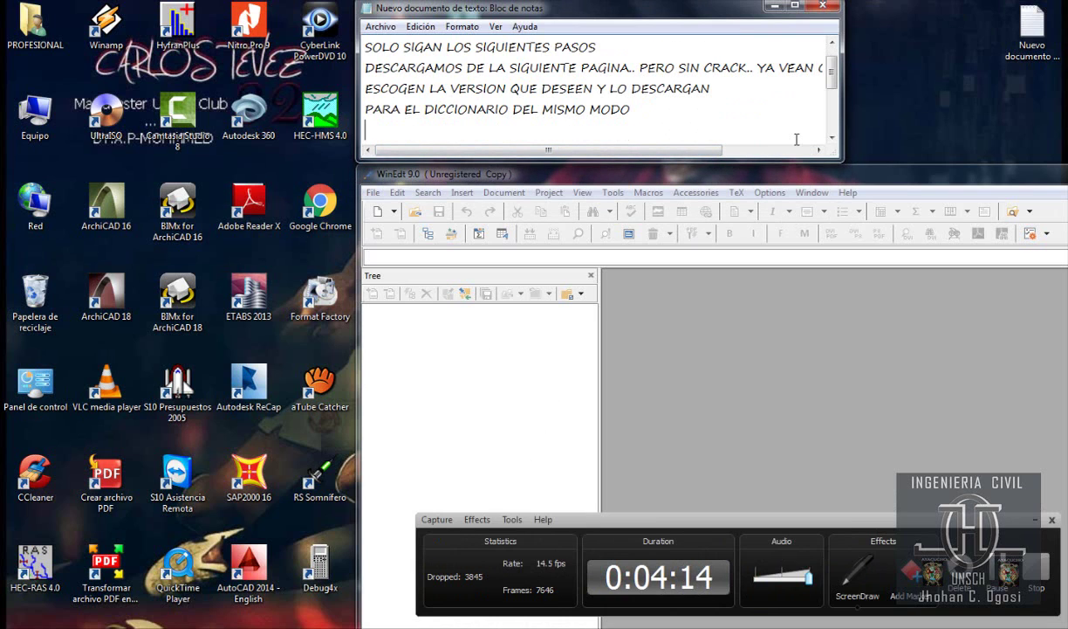
key(Return)
key(Return)
key(Down)
key(Down)
key(Down)
key(Down)
key(Down)
key(Down)
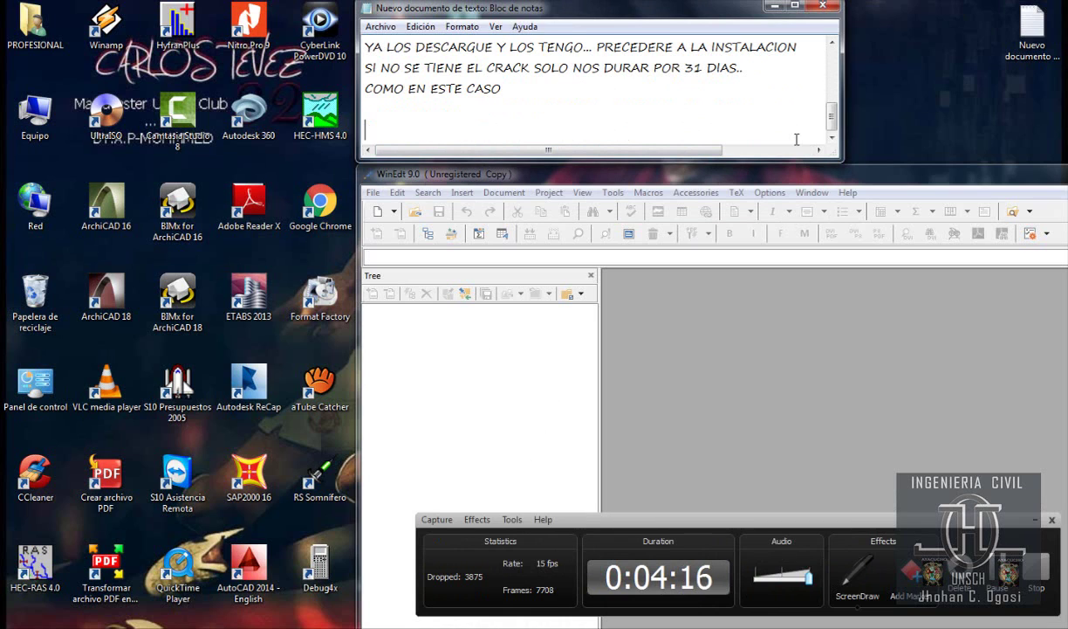
key(Down)
key(Down)
key(Down)
key(Down)
key(Down)
key(Page_Down)
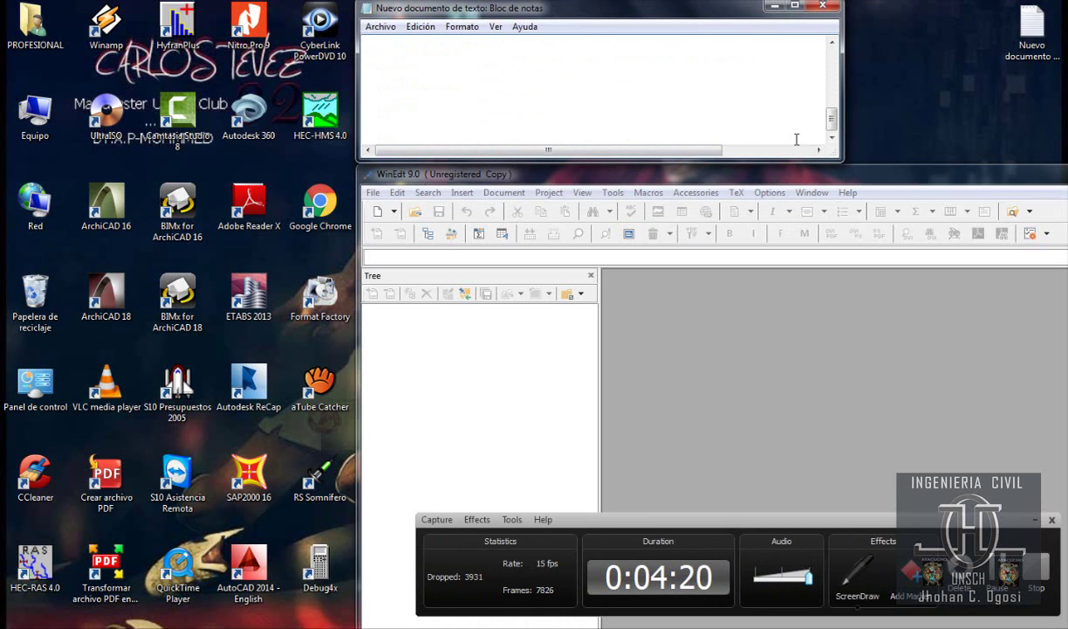
text(DONDE)
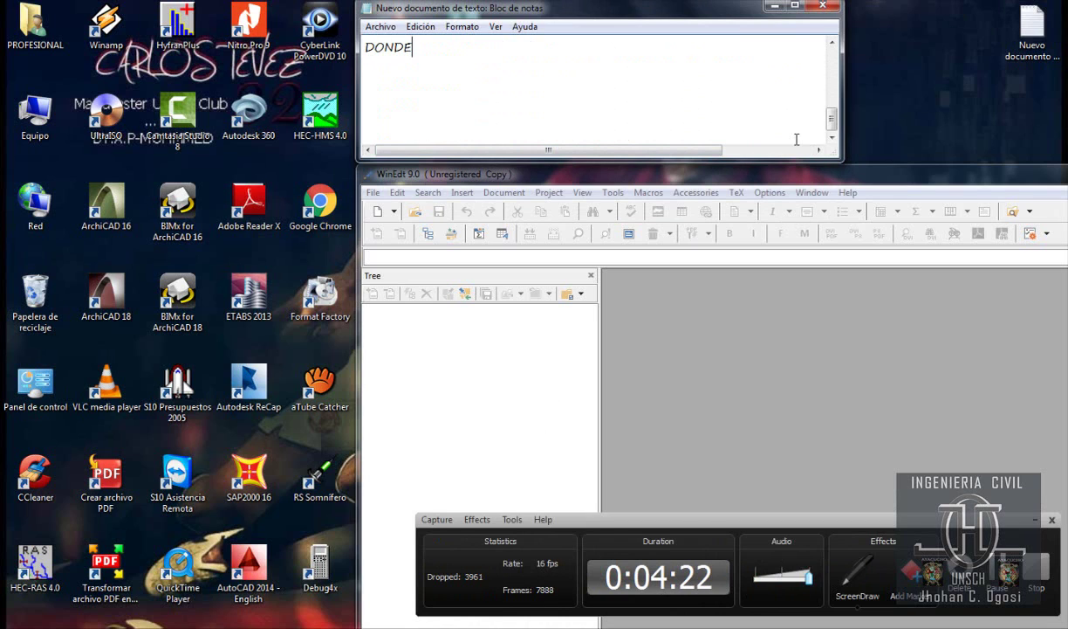
text( DICE)
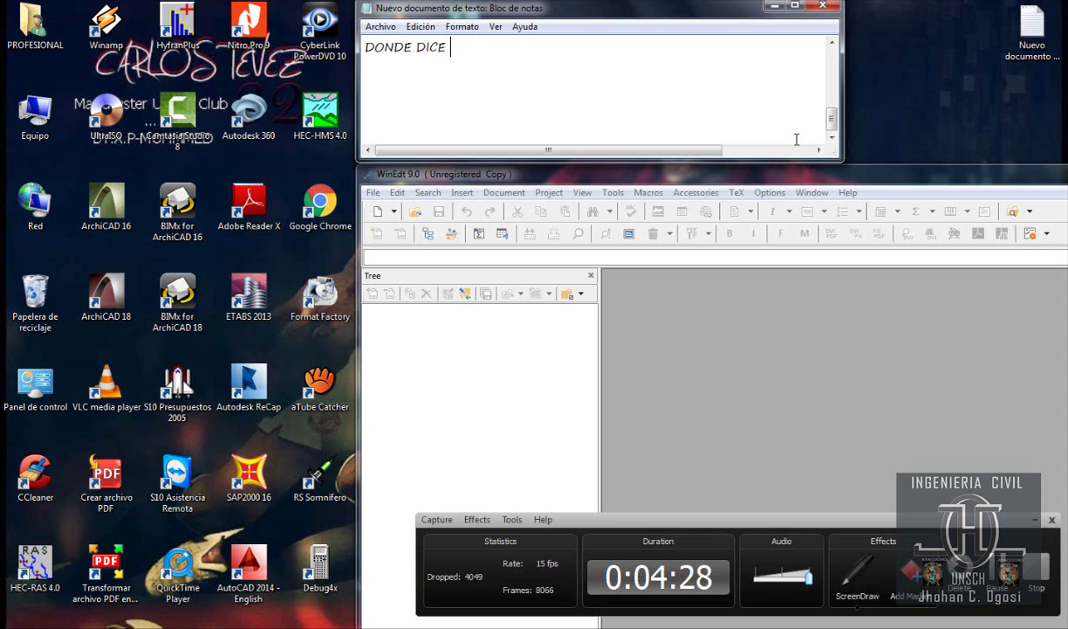
text(:::)
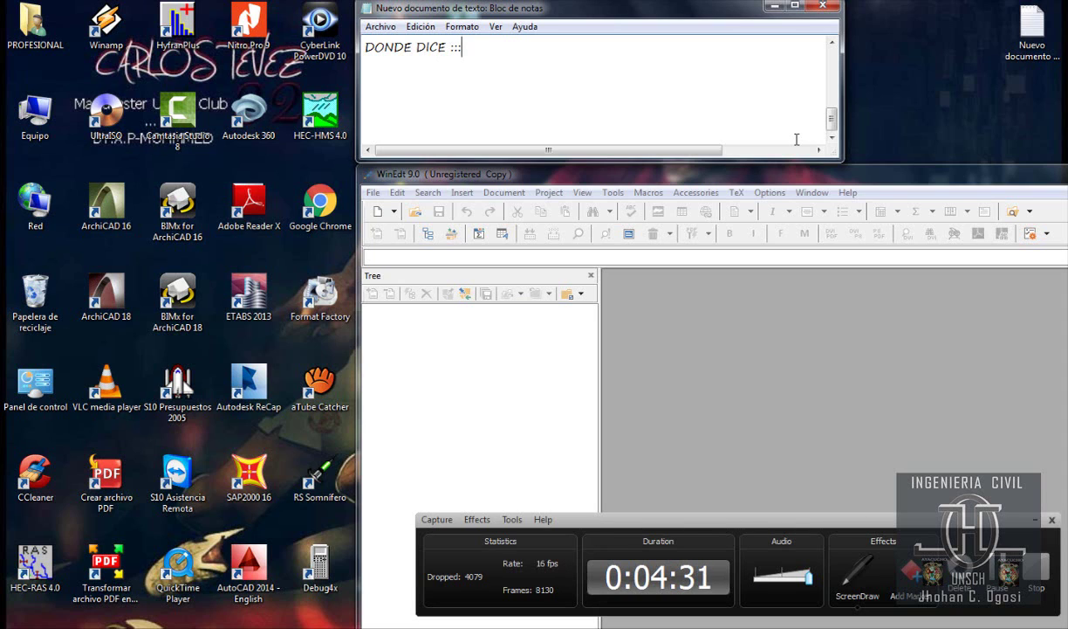
text( SE DEBE CR)
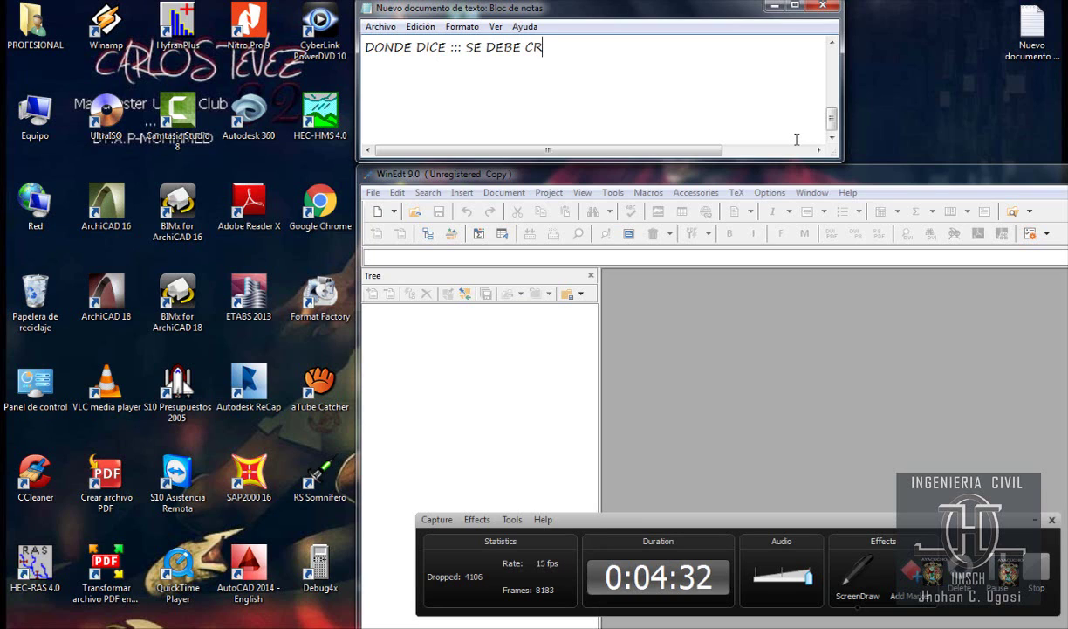
text(AKEAR)
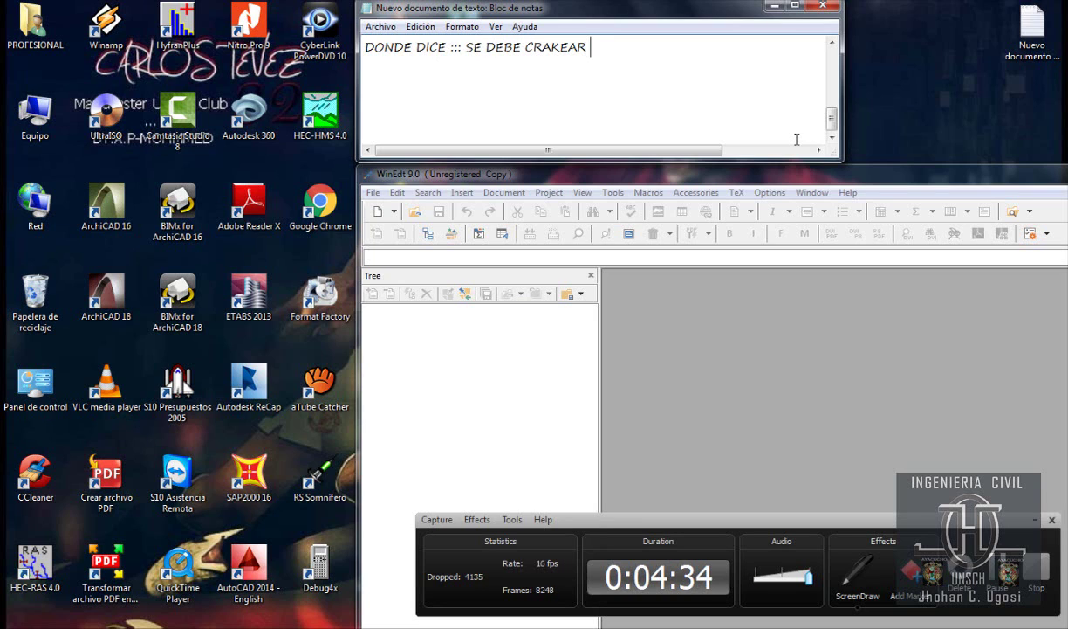
text( ..... BUEN)
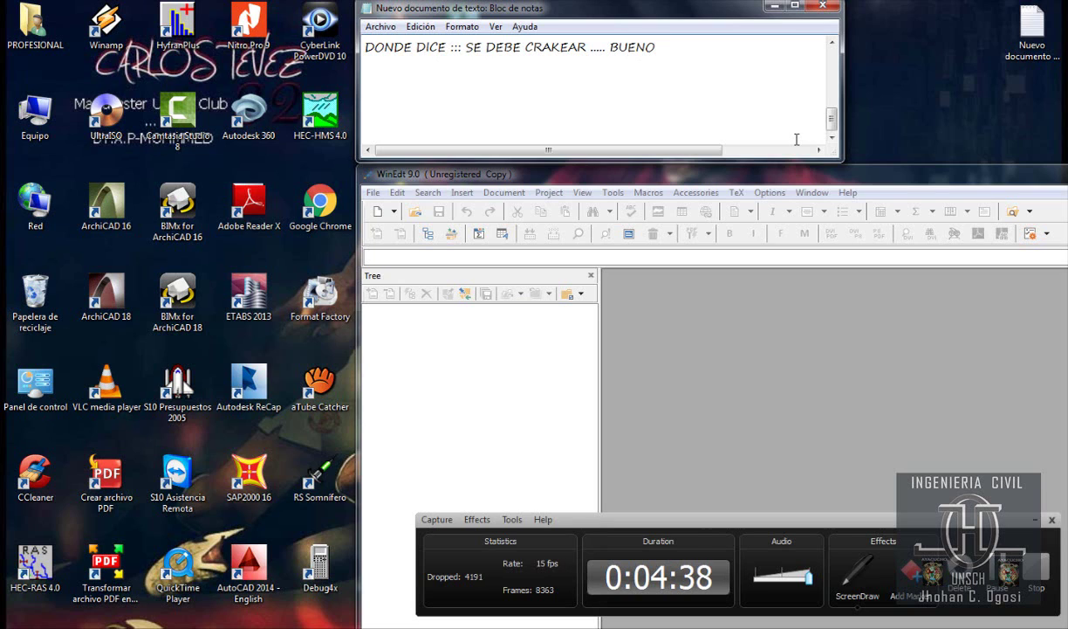
text(O)
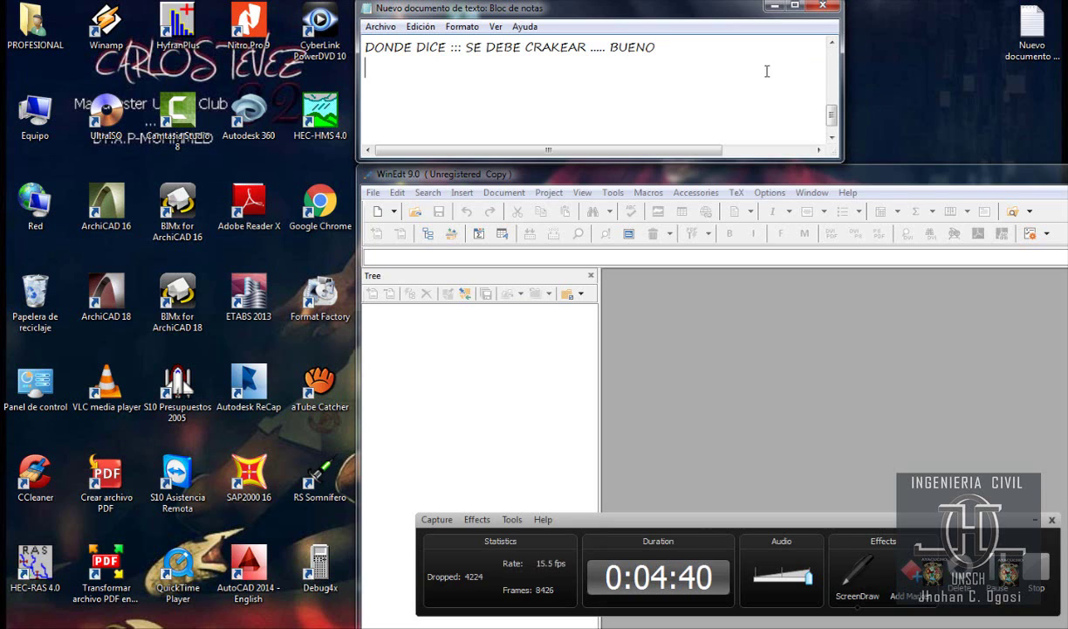
key(Return)
scroll(831, 120, down, 1)
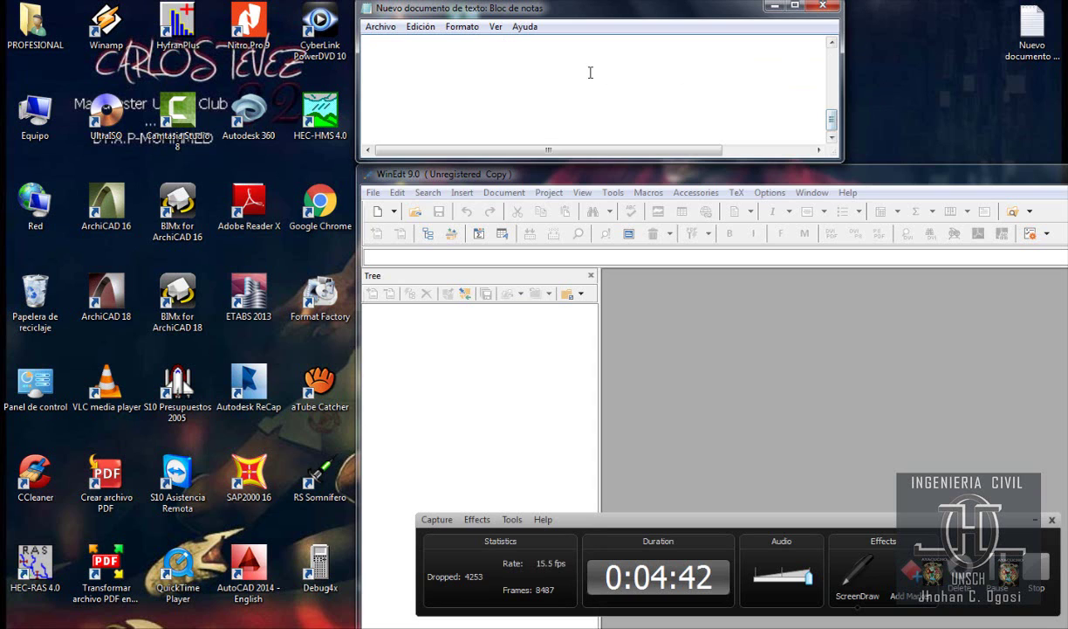
Step: Minimize the note and move the WinEdt window up and to the left so that it fits on the screen
click(774, 6)
drag(805, 172, 513, 28)
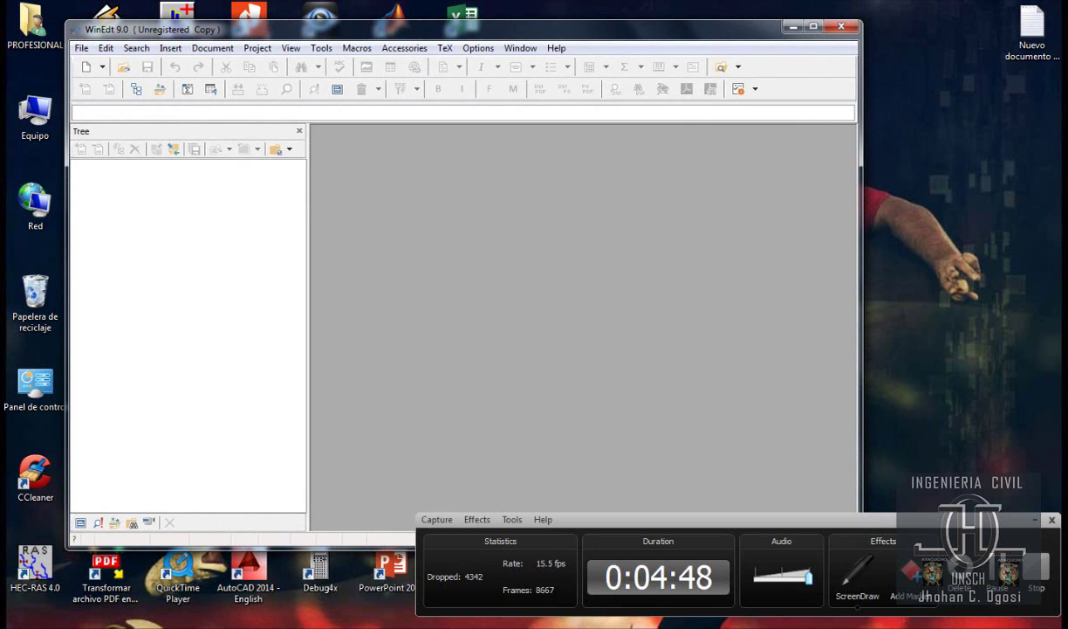
Step: Return to the note and add "INSTALAREMOS EL DICCIONARIO PARA LO CUAL COPIAMOS Y PEGAMOS EN LA SIGUINTE DIRECCION", followed by several blank lines
key(alt+Tab)
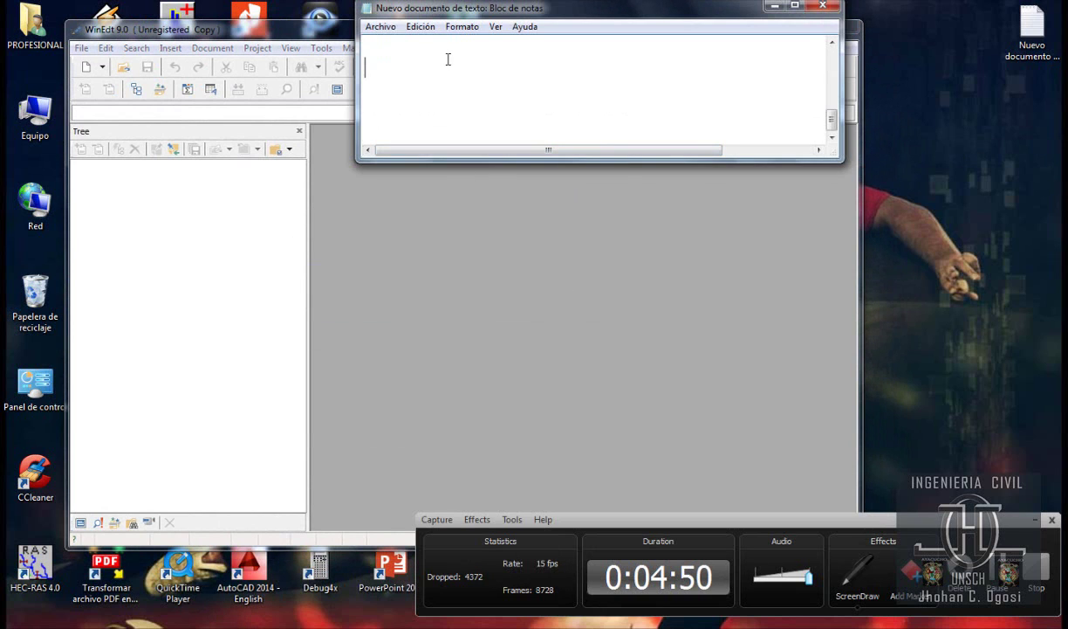
text(IN)
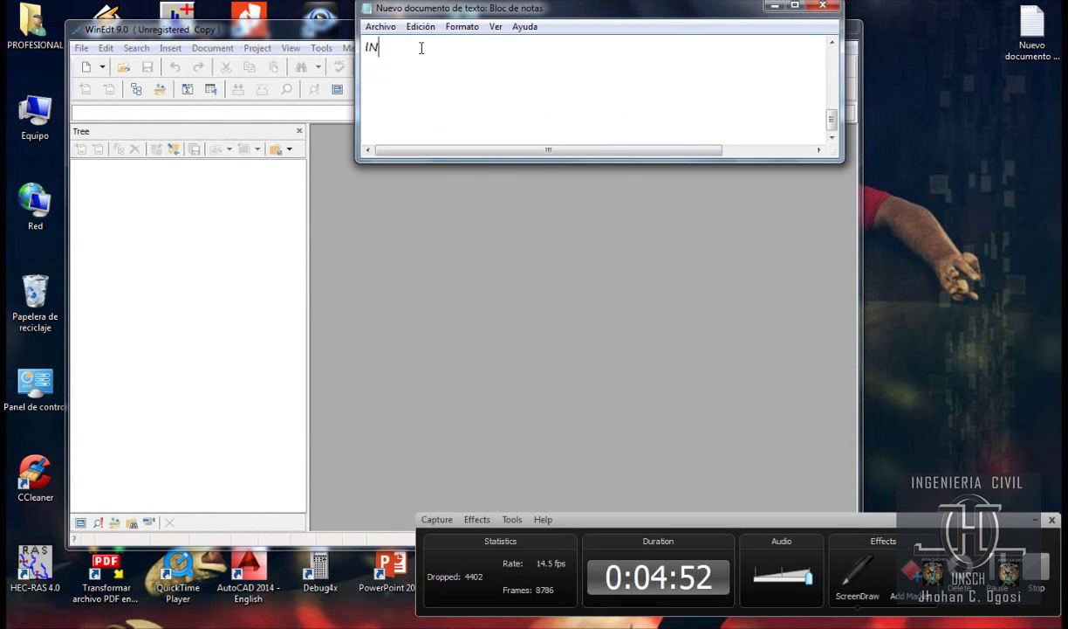
text(STALAREMOS )
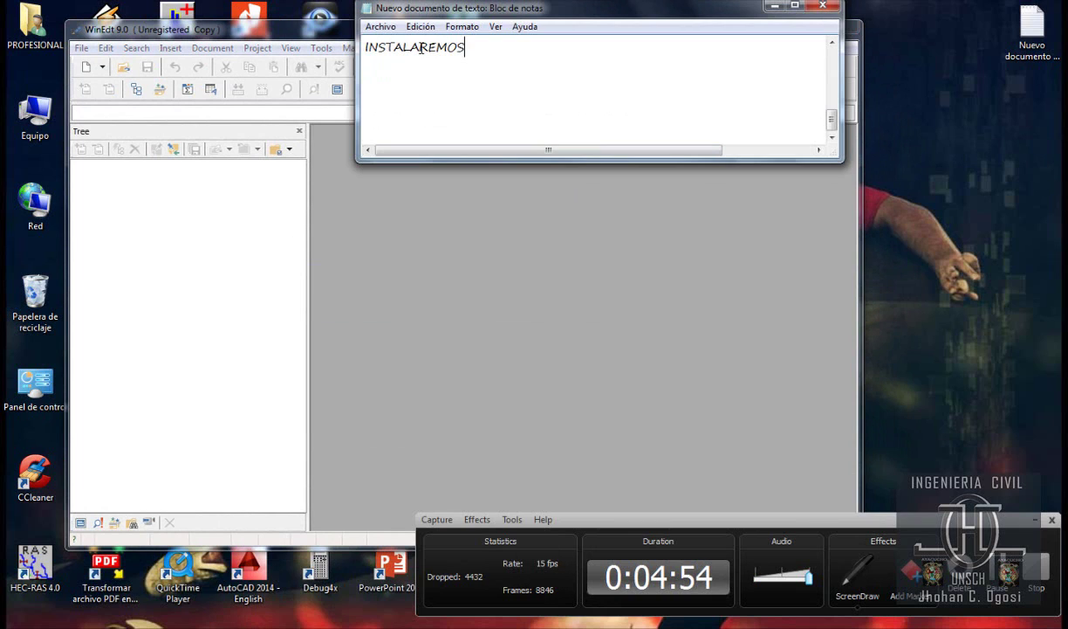
text(EL DIC)
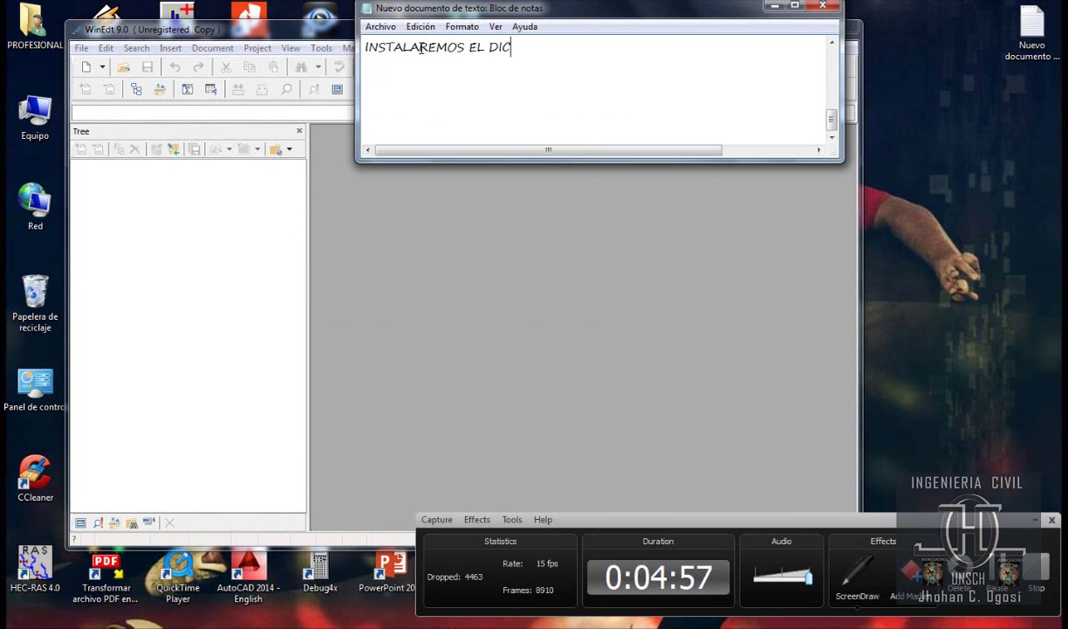
text(CIONARIO PARA )
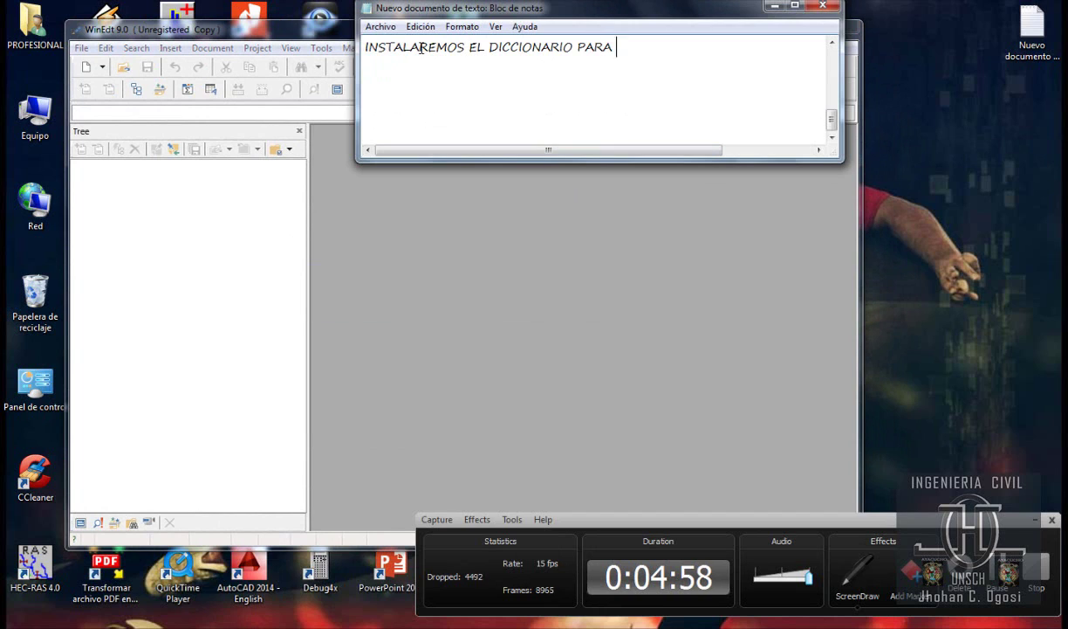
text(LO CUAL C)
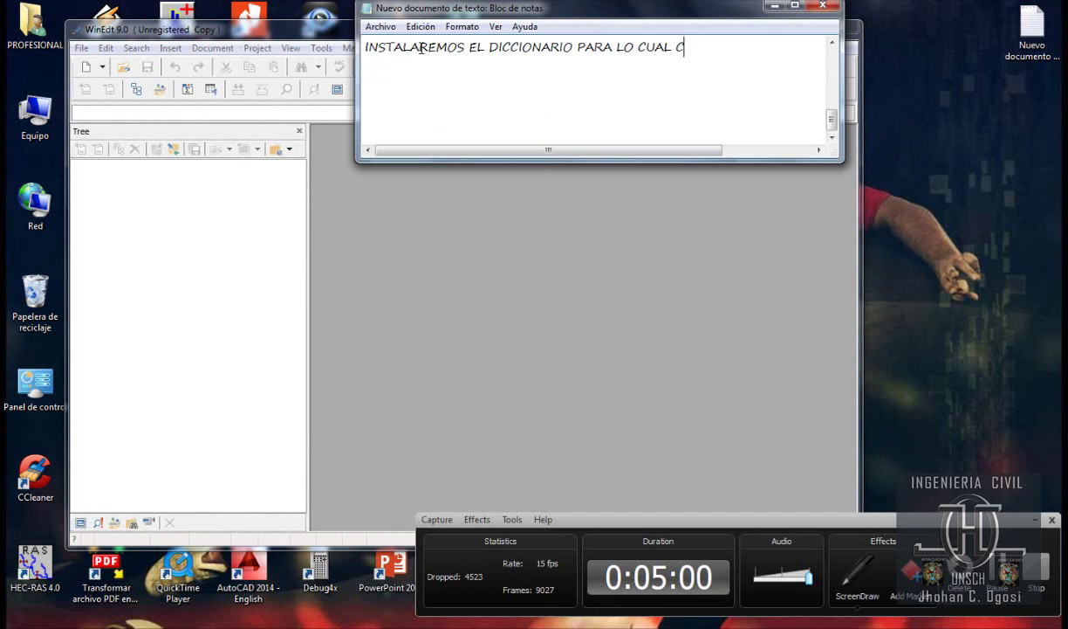
text(OPIAMOS Y )
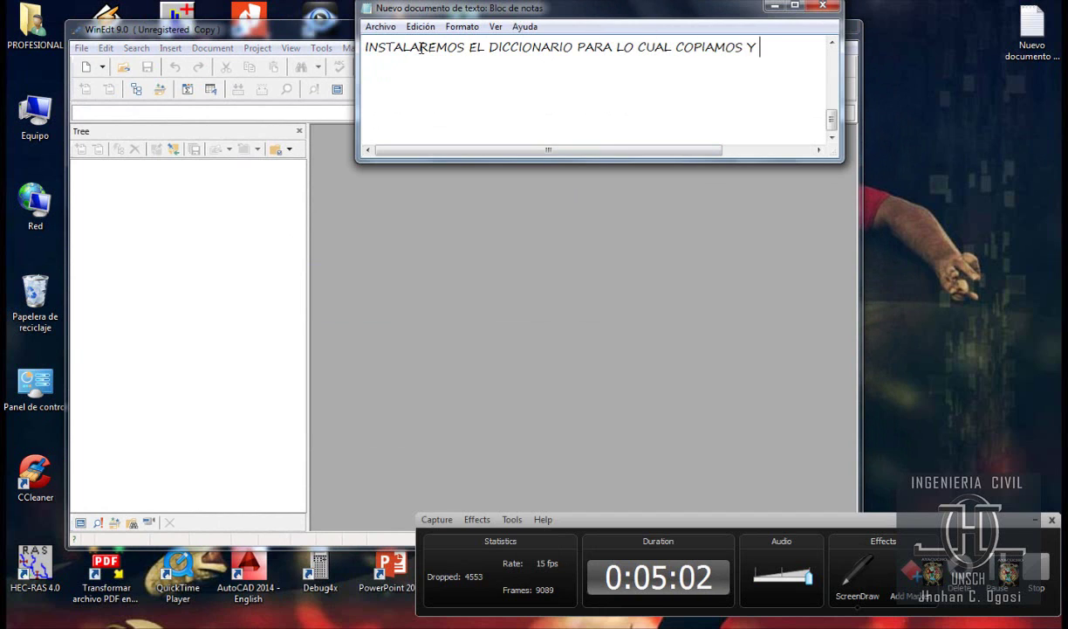
text(PEGAMOS EN LA )
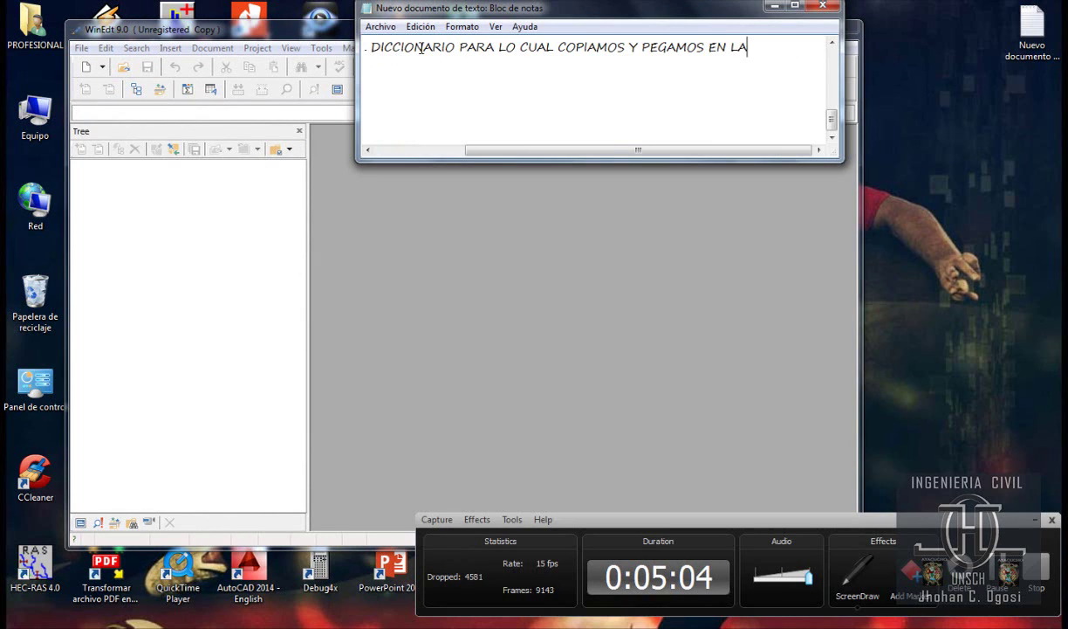
text(SIGU)
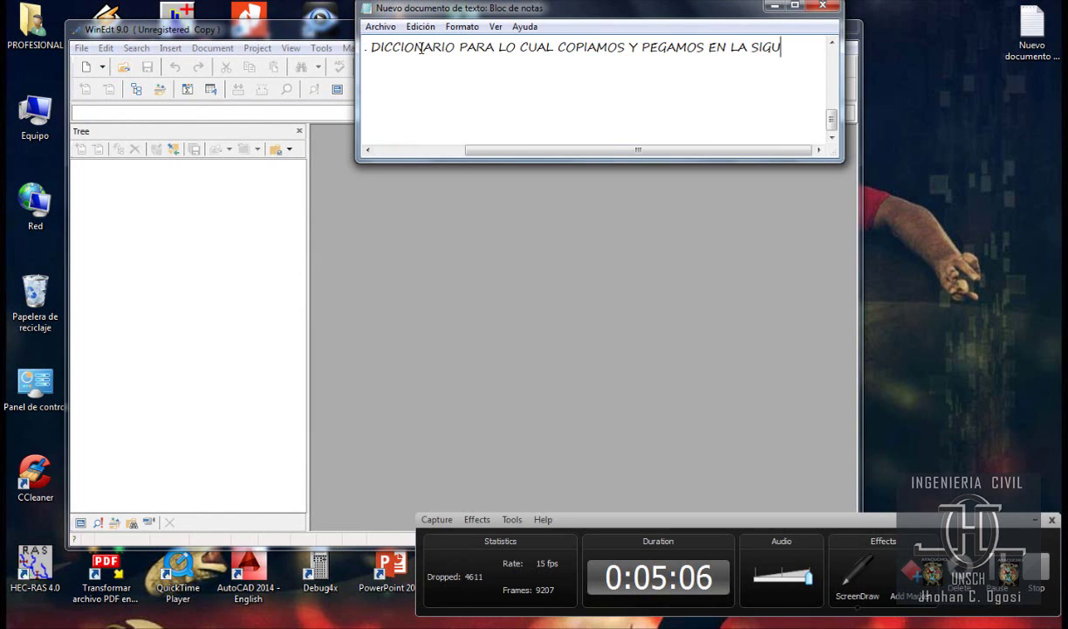
text(INTE D)
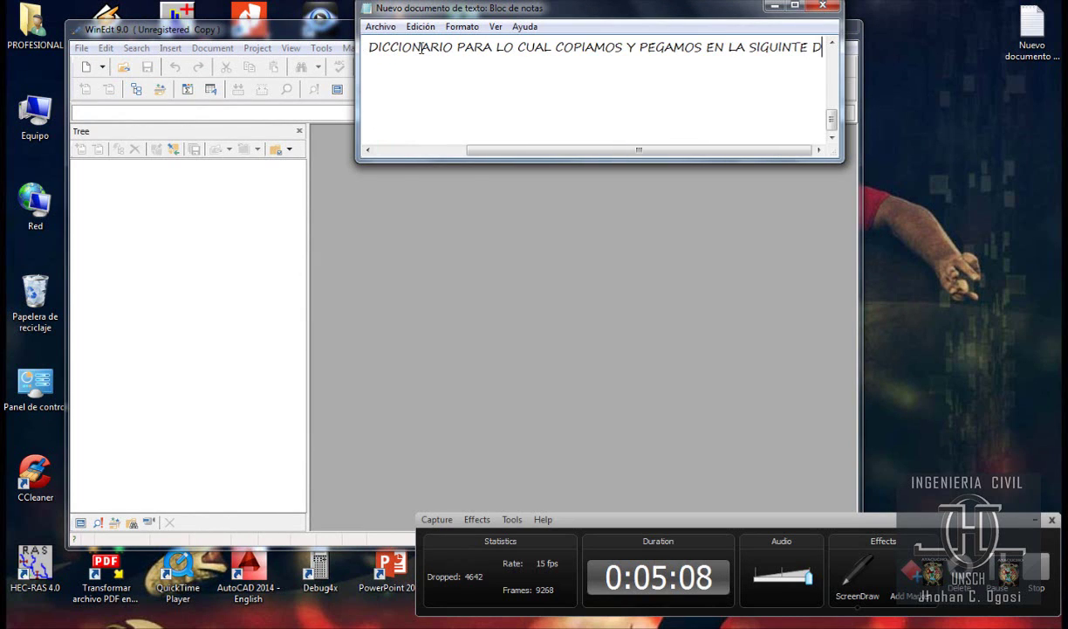
text(IRECCION)
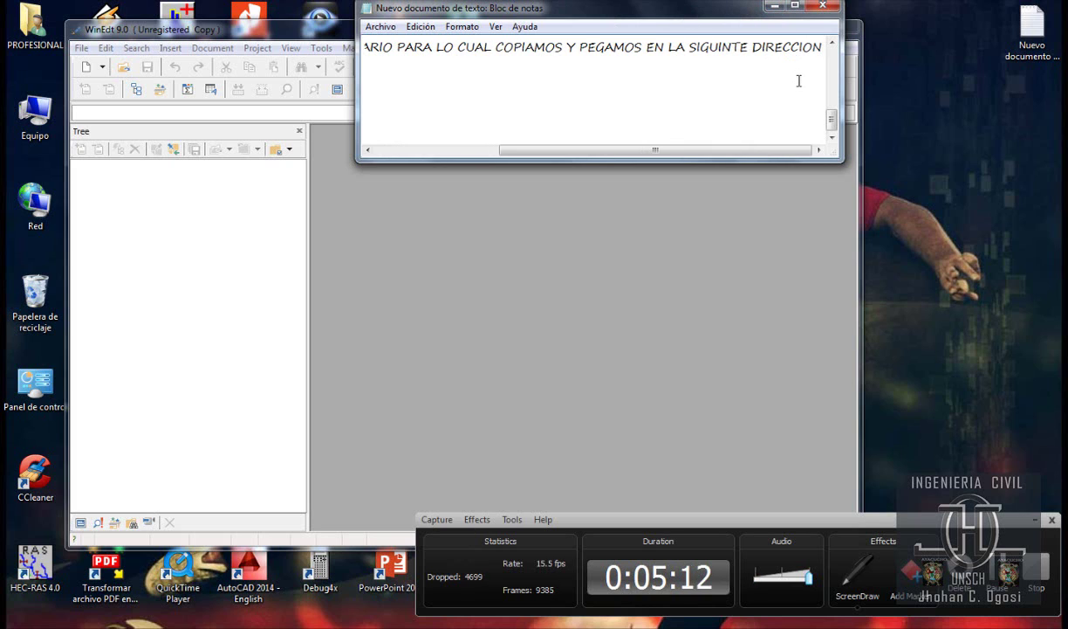
key(Return)
key(Return)
key(Return)
key(Return)
key(Return)
key(Return)
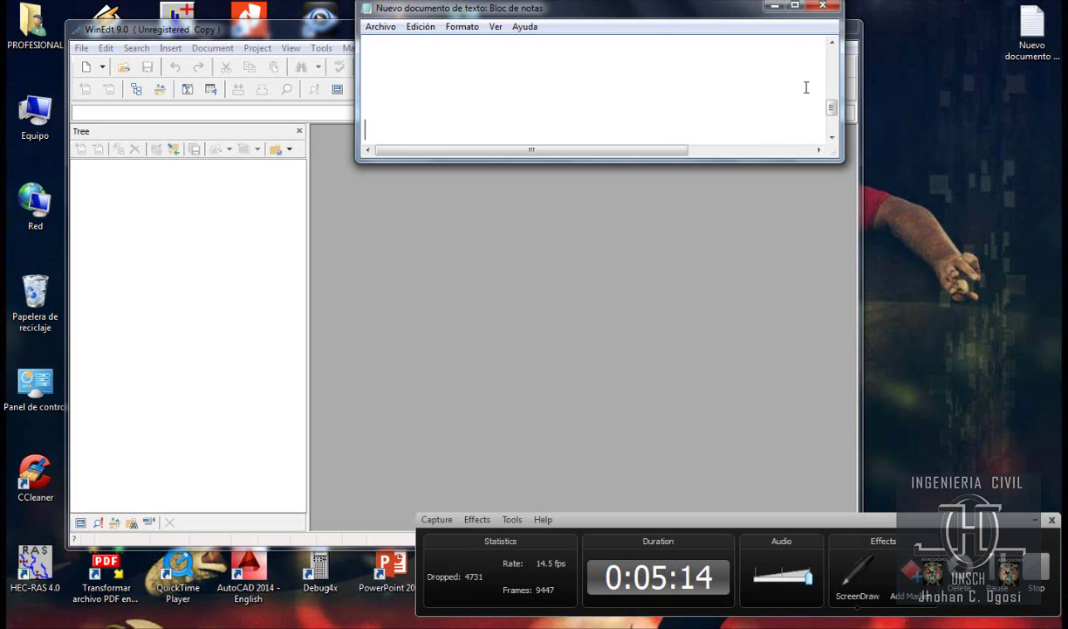
Step: Minimize the note, create a new WinEdt document and enter the test line "SI ESCRIBO ALGUN TEXTO ME CORRIGE CON DICCIONADIO INGLES"
click(774, 6)
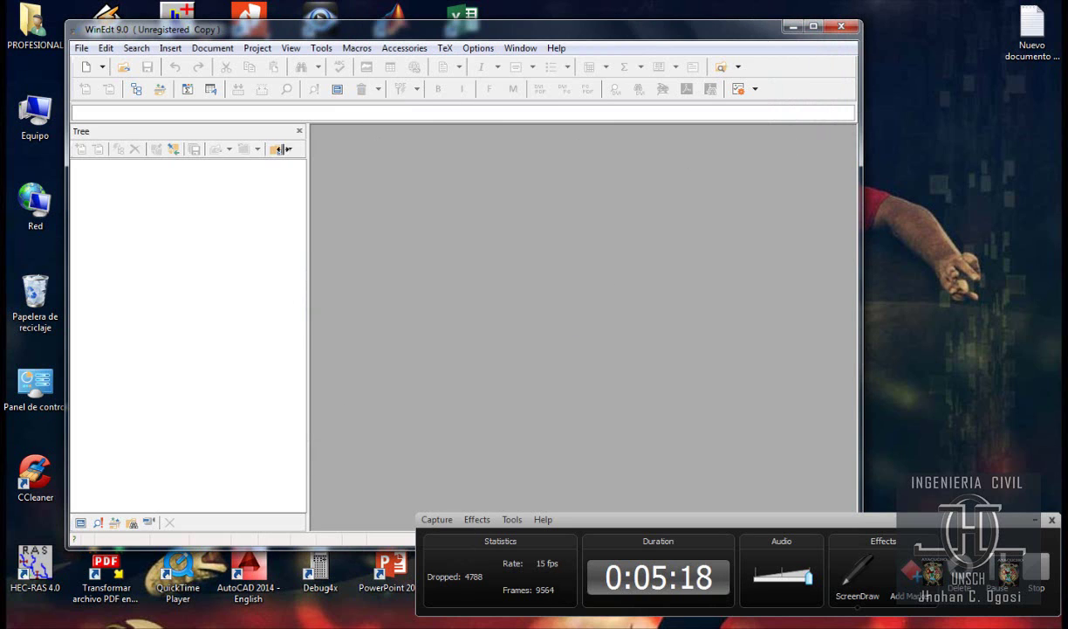
click(86, 66)
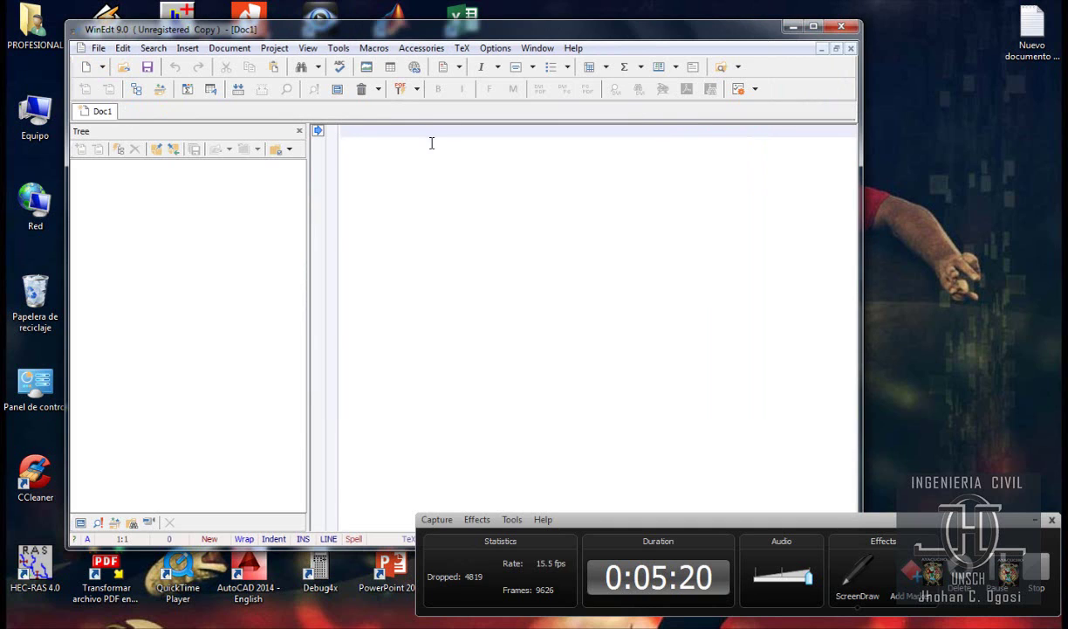
text(SI)
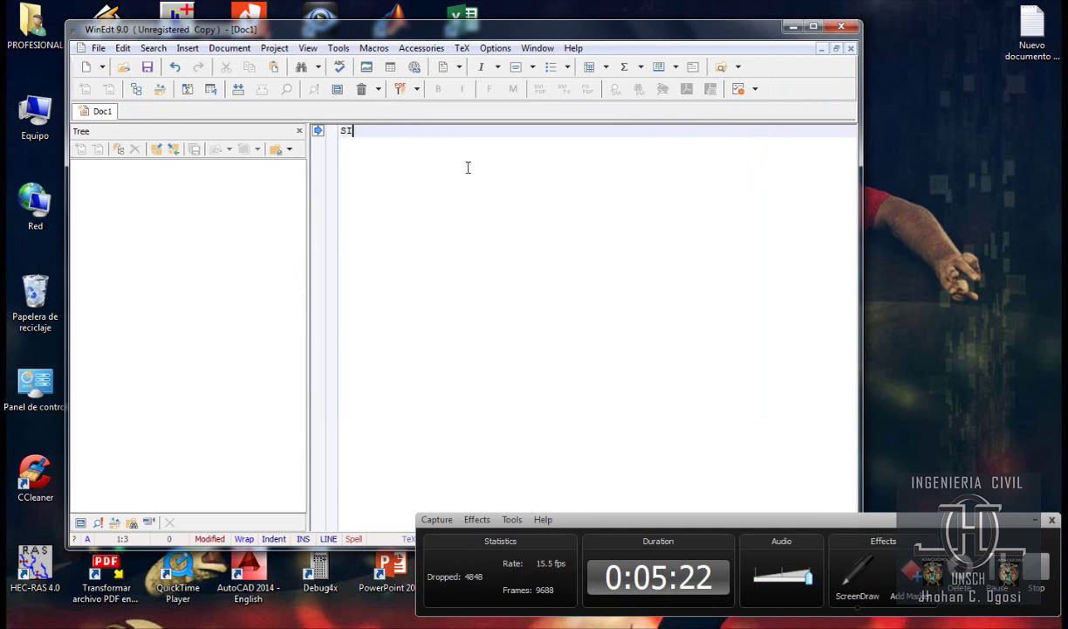
text( ESCRIB)
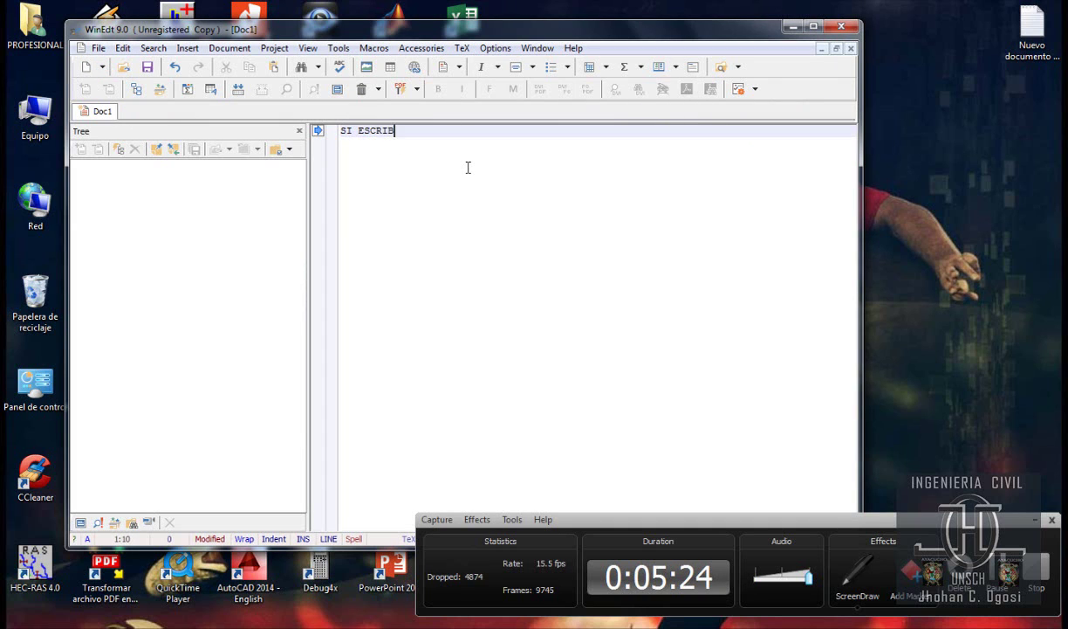
text(O ALGUN )
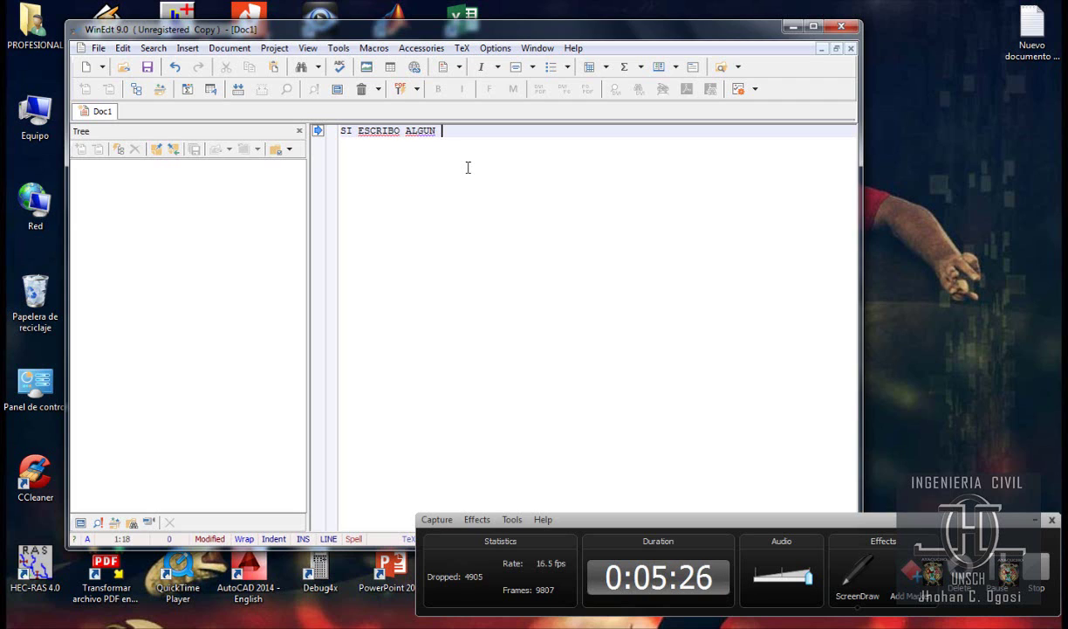
text(TEXTO ME CO)
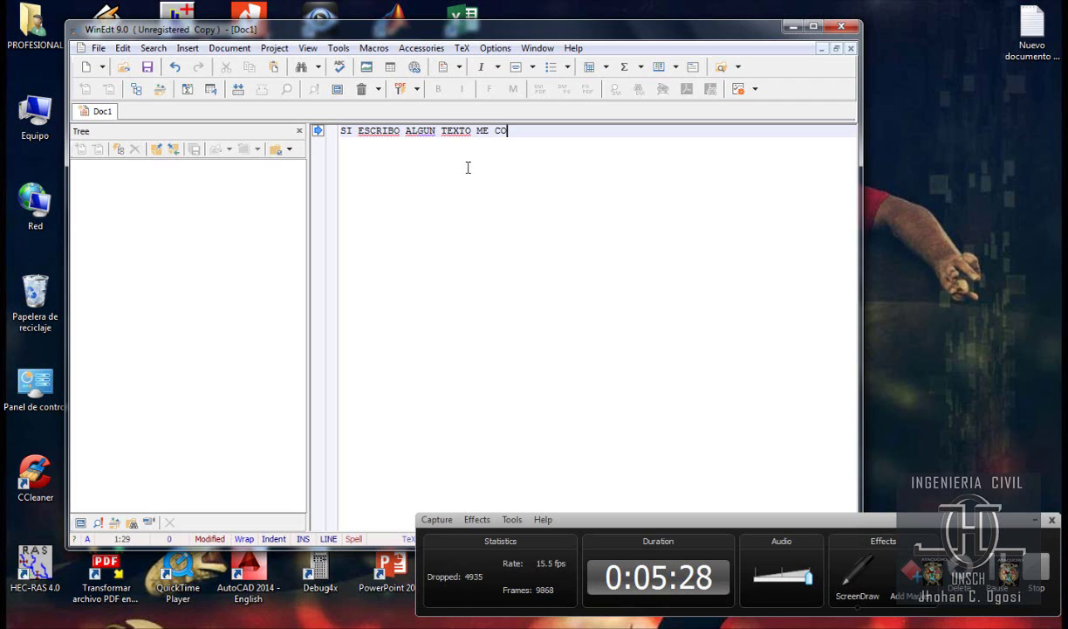
text(RRIGE )
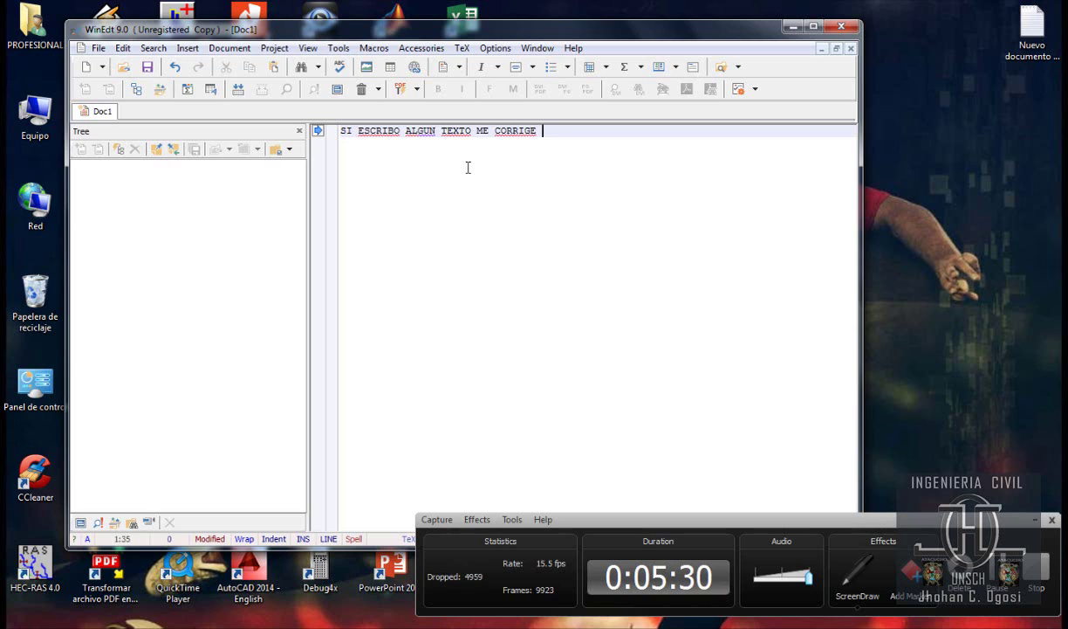
text(CON DICCI)
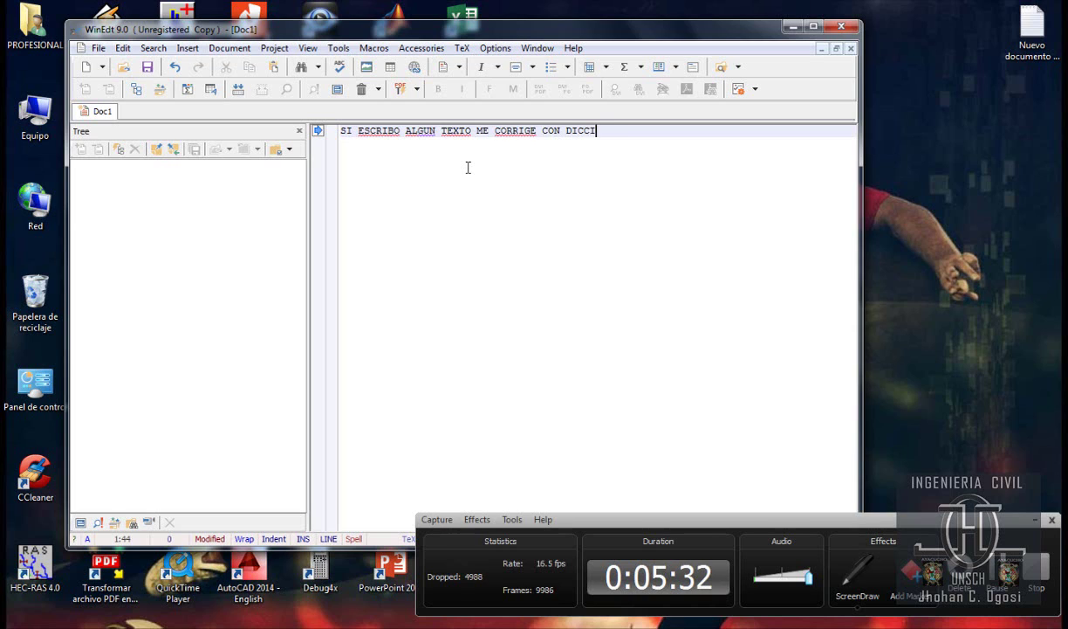
text(ONADIO INGLES)
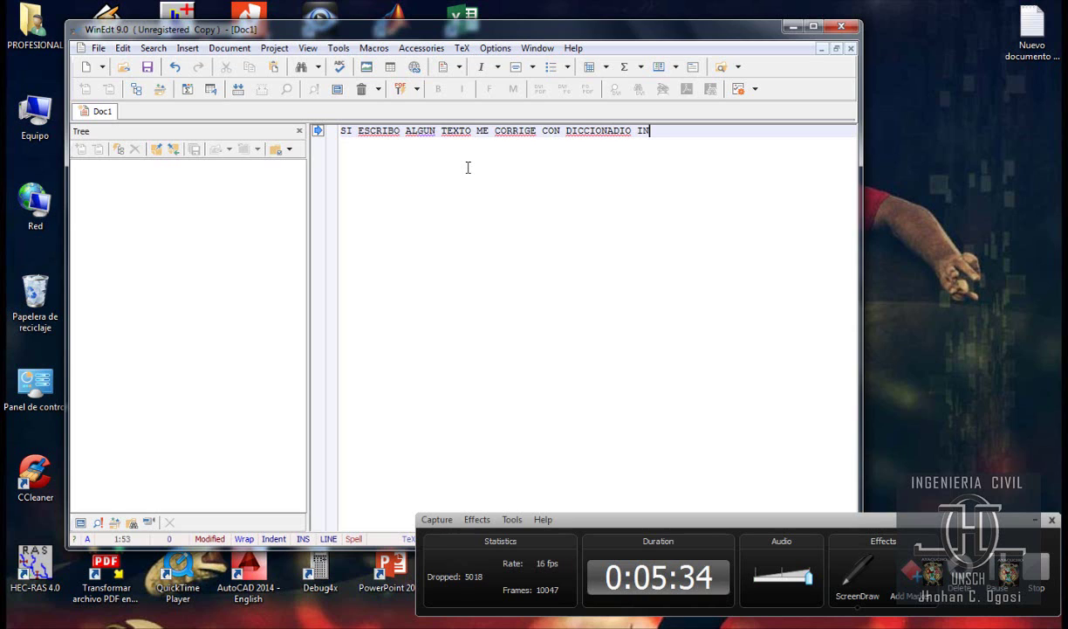
Step: Examine the spelling suggestions for the word "DICCIONADIO" and dismiss them without replacing it
click(590, 132)
double_click(590, 133)
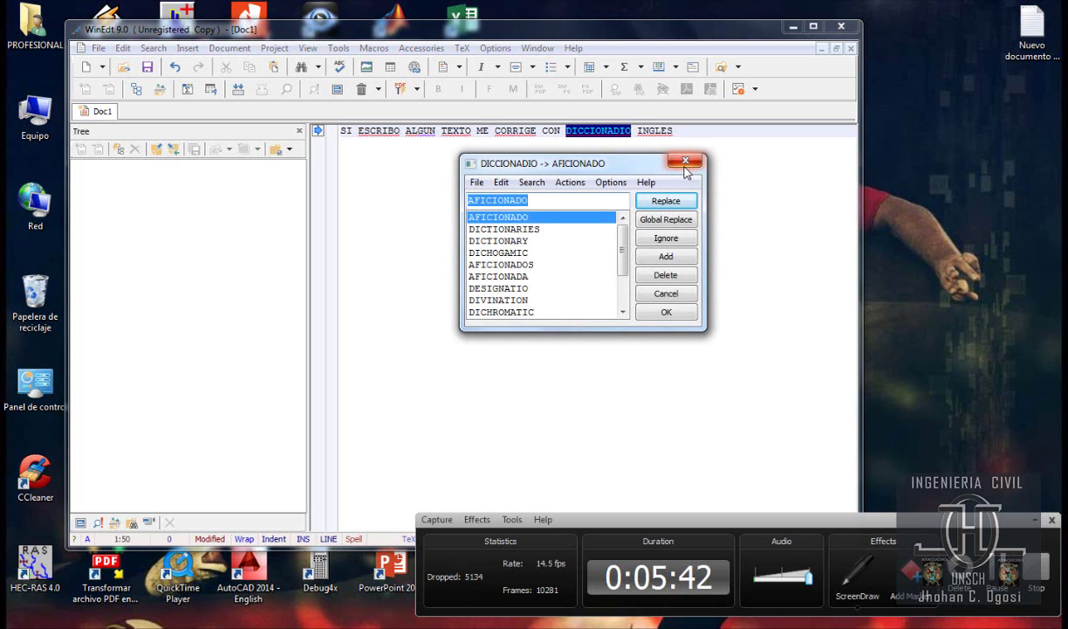
click(551, 252)
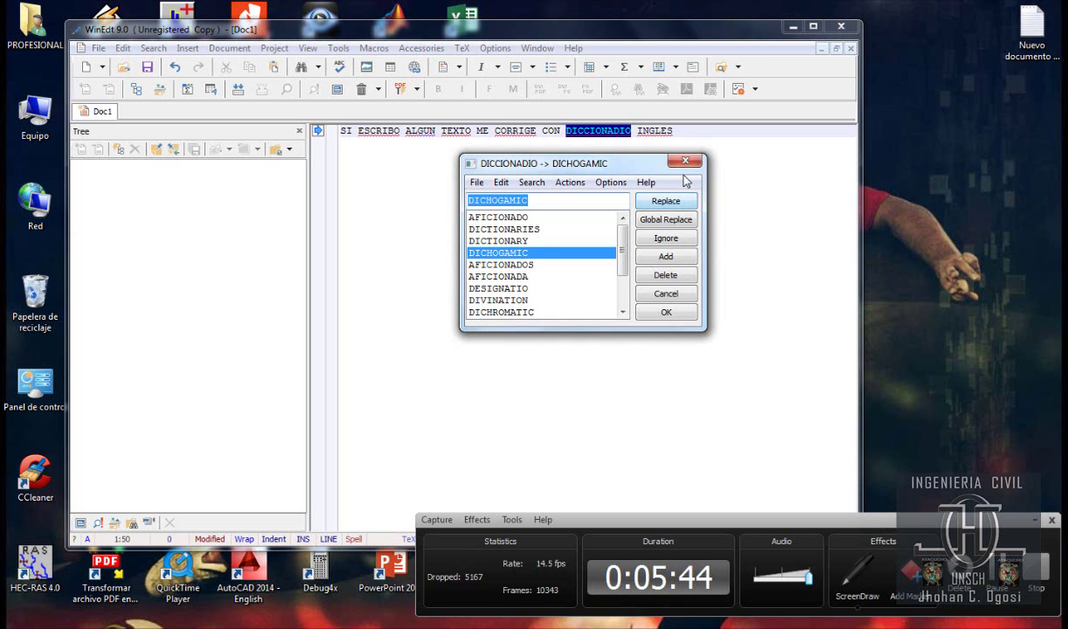
click(686, 163)
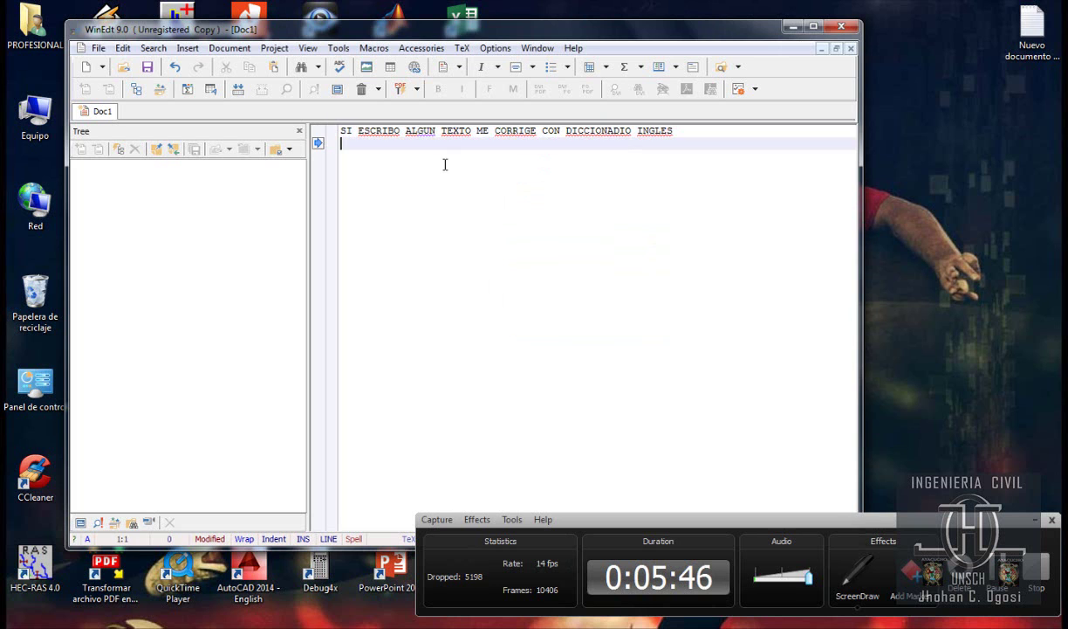
Step: Close WinEdt without saving the test document and open the file location of the WinEdt 9 desktop shortcut
click(842, 26)
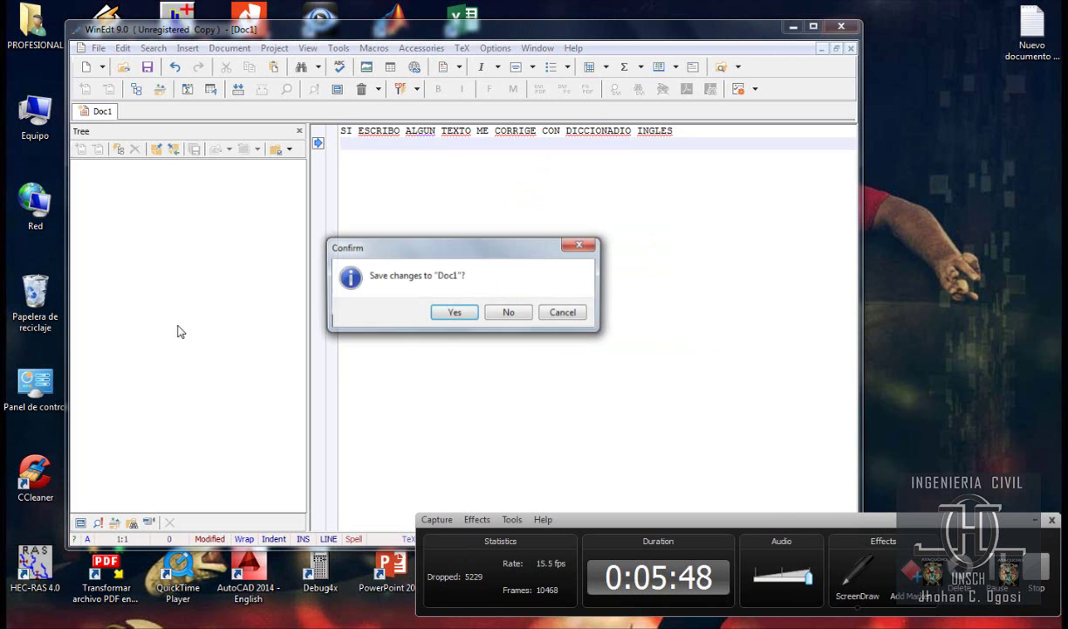
click(520, 311)
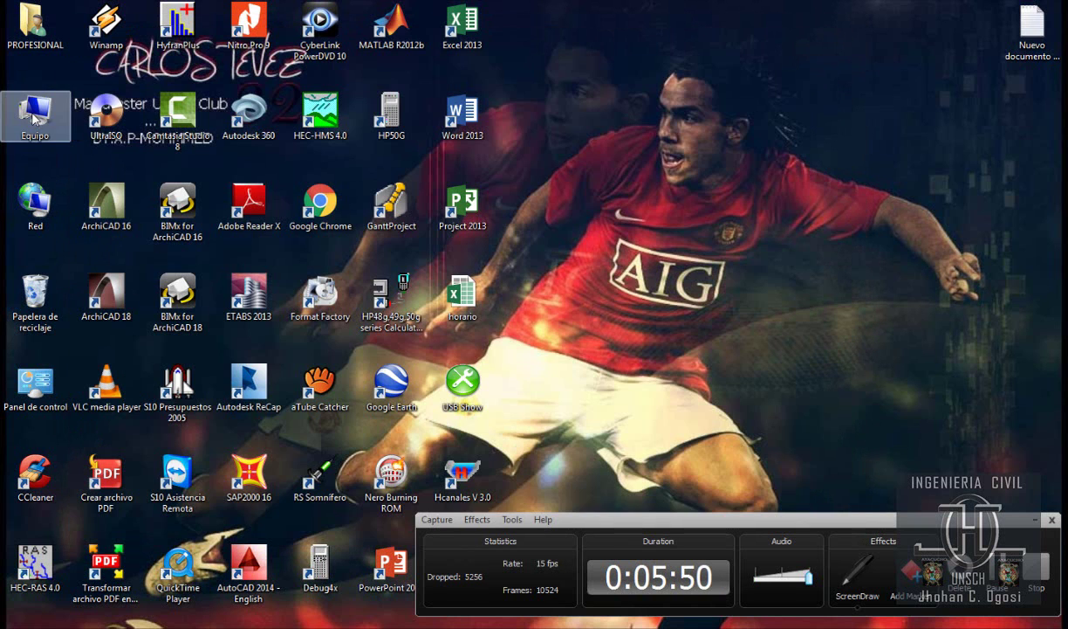
double_click(33, 119)
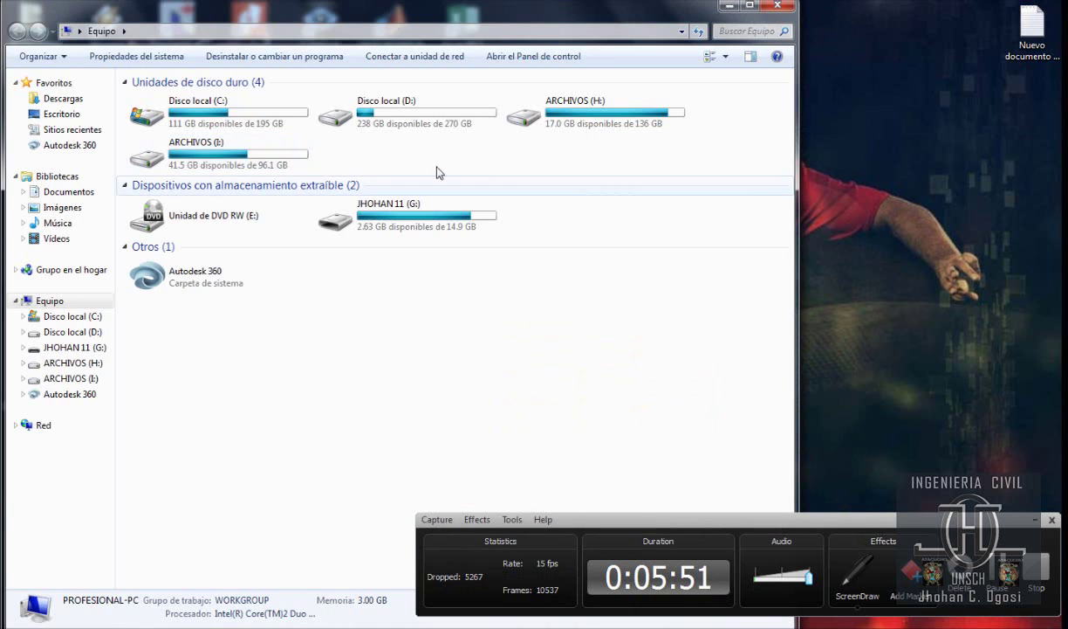
click(778, 8)
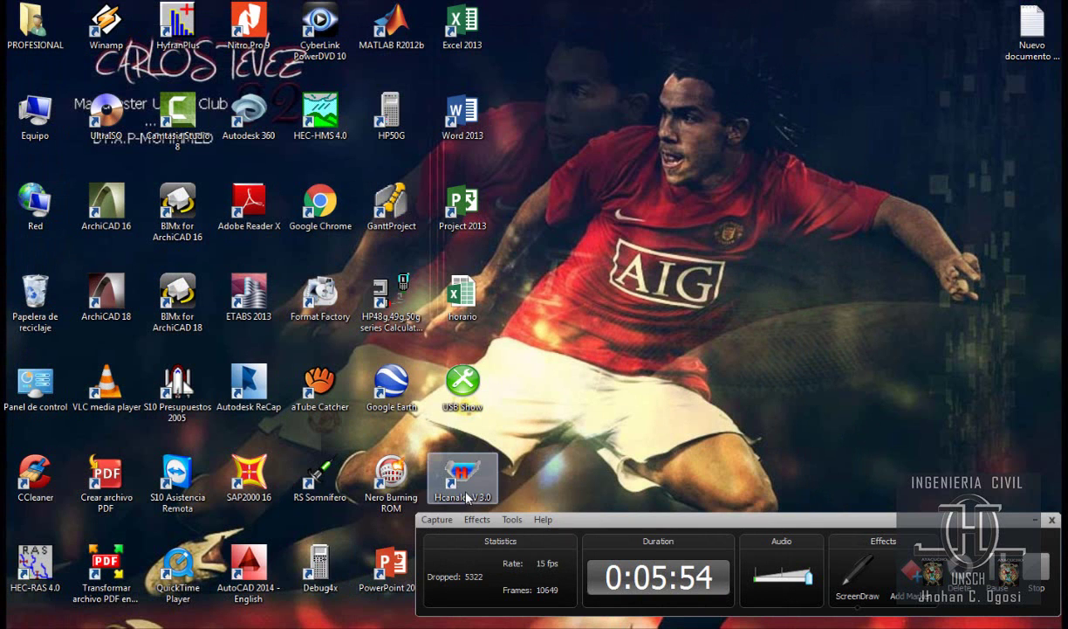
click(1052, 521)
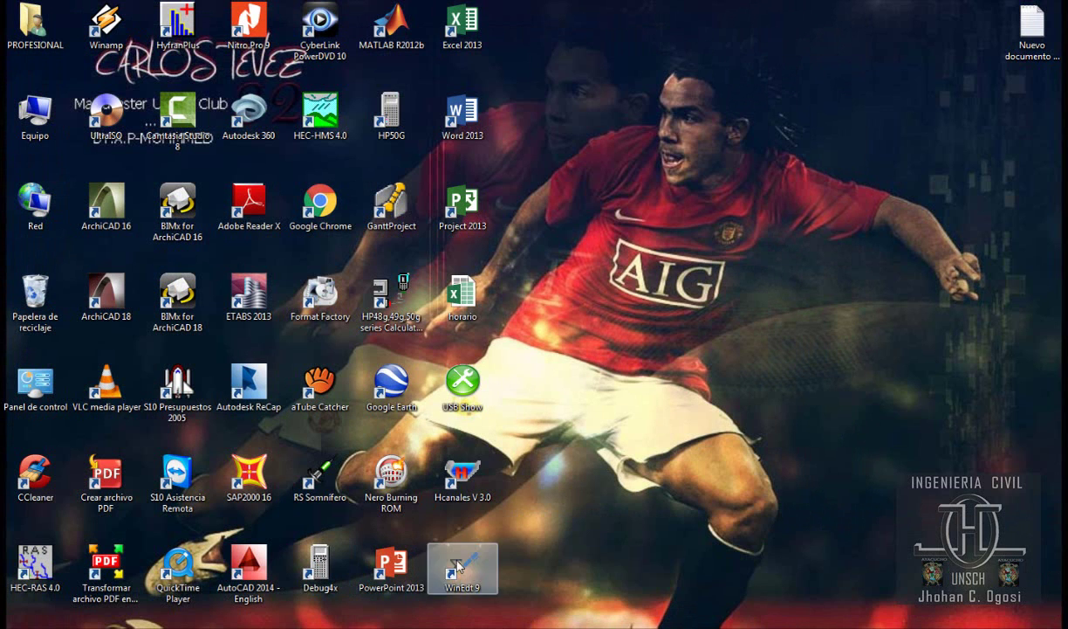
right_click(457, 564)
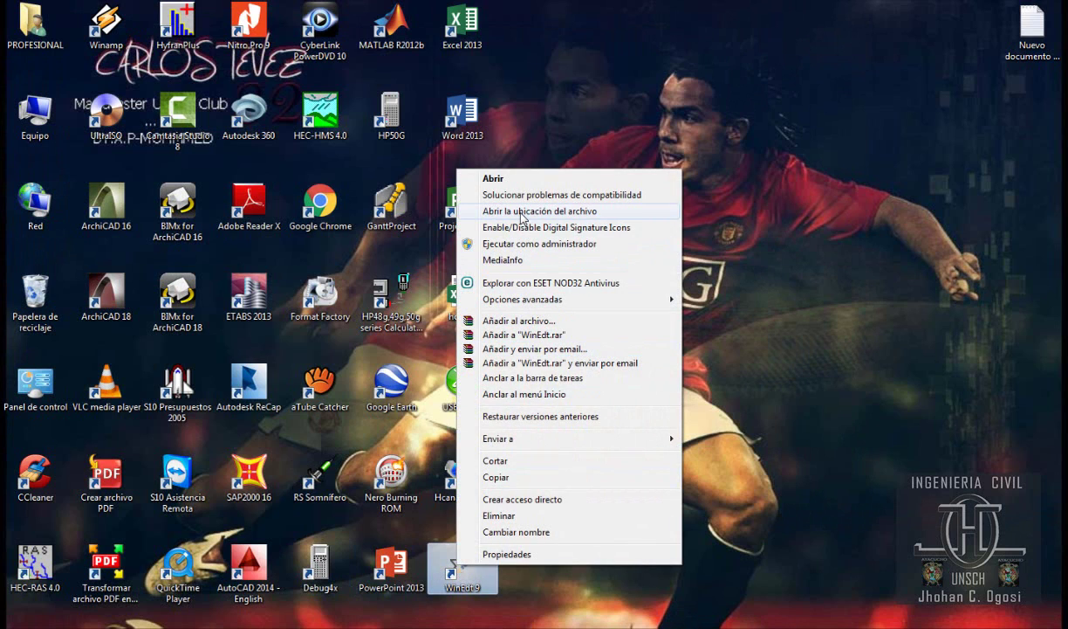
click(475, 211)
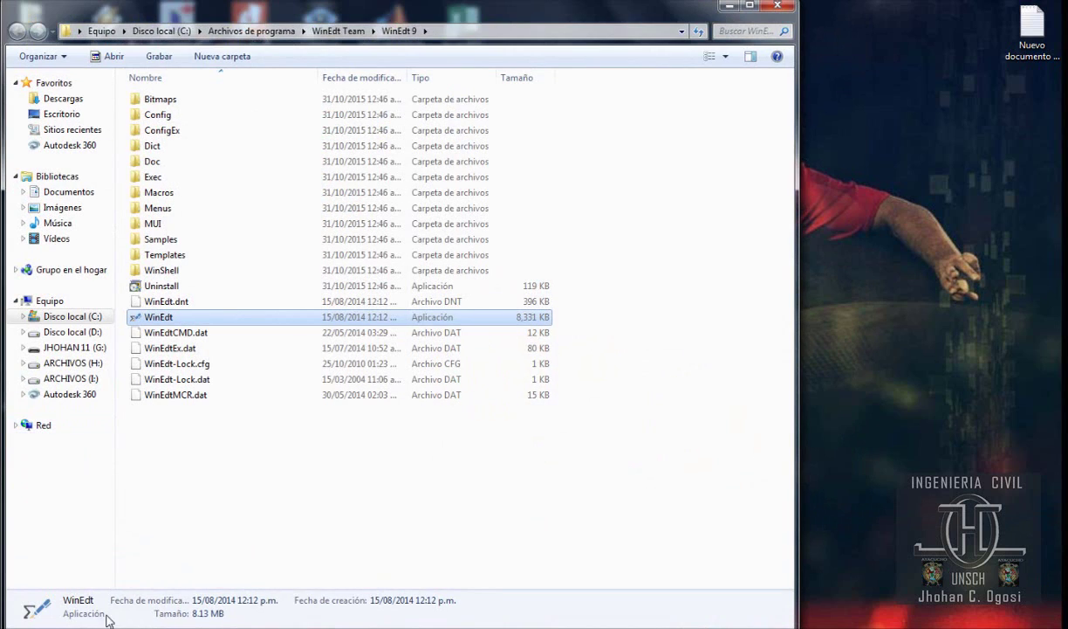
Step: Switch to the 3_WinEdit folder window and go to the 4_diccionario folder inside INSTALADOR LATEX _ COMPLETO
mouse_move(117, 558)
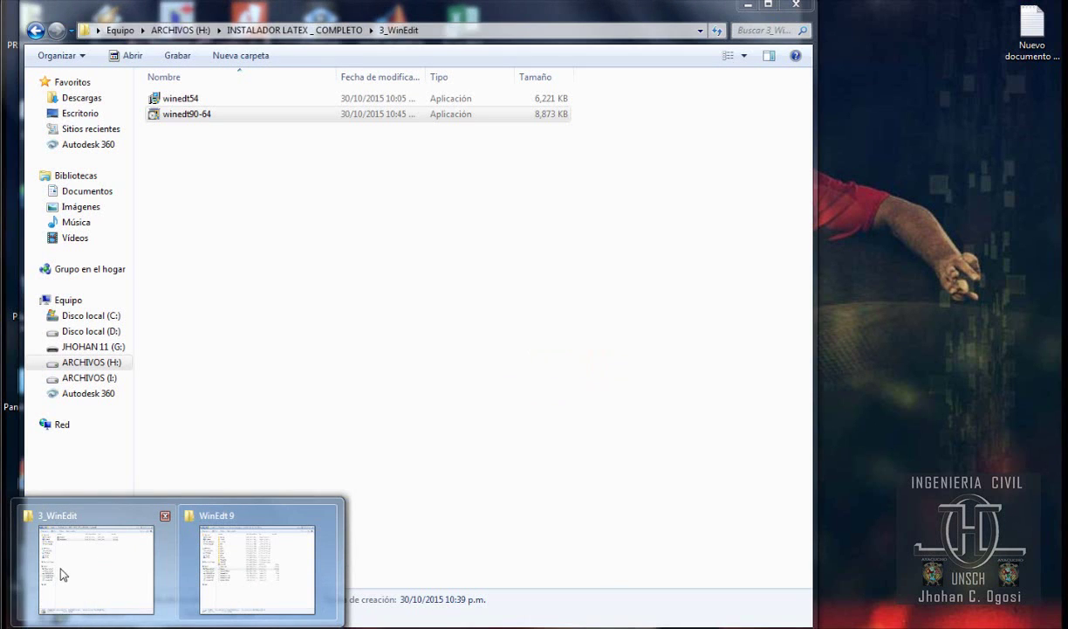
click(60, 558)
click(35, 31)
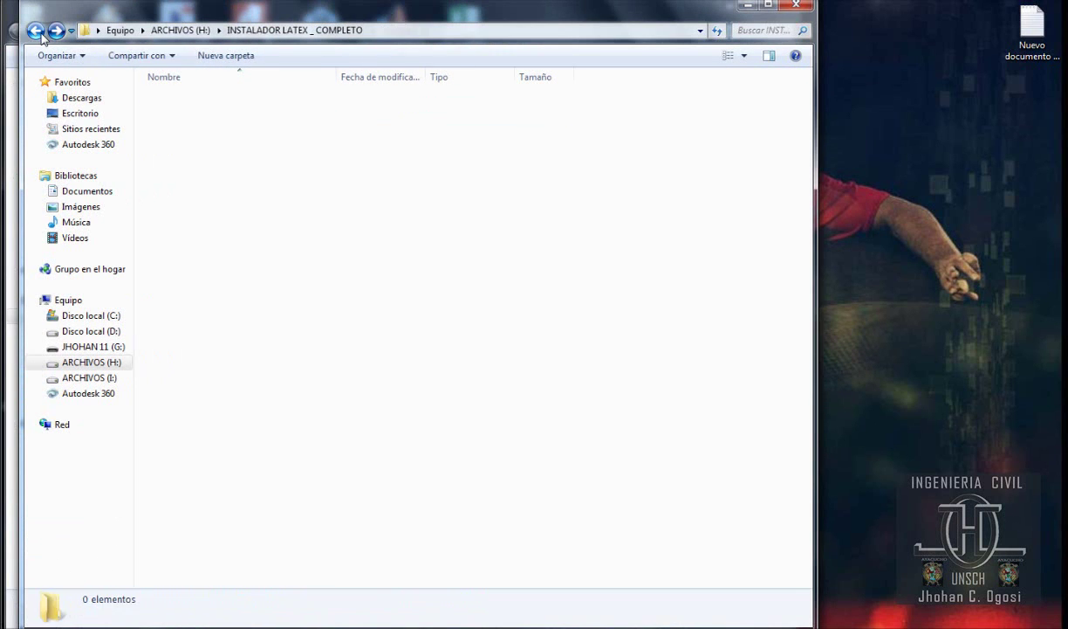
double_click(181, 160)
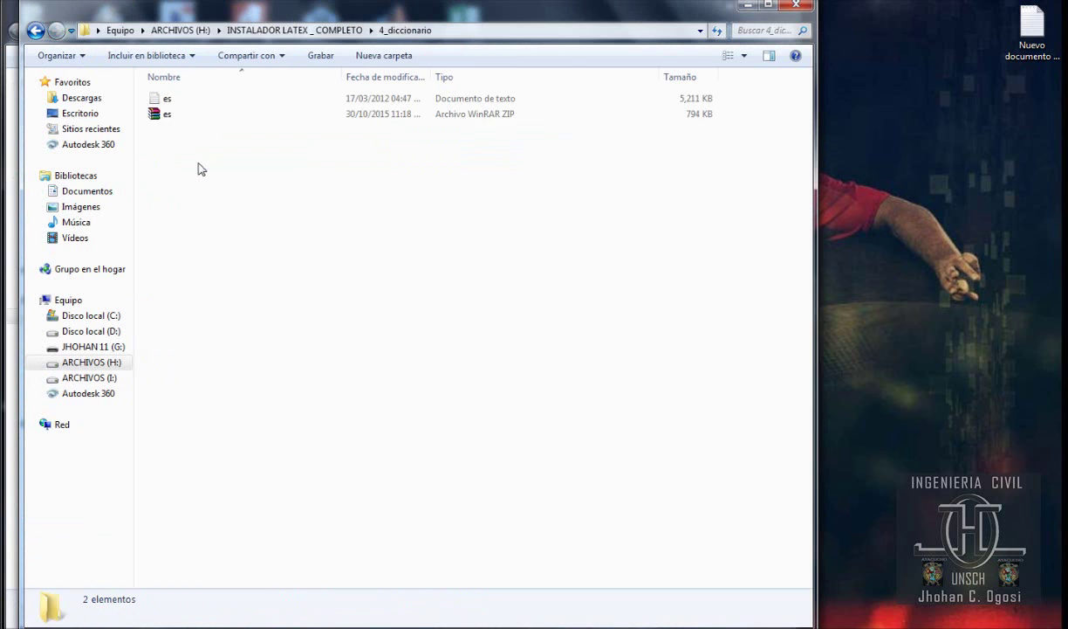
Step: Delete the existing es text file and extract the es ZIP archive directly into the 4_diccionario folder
click(166, 103)
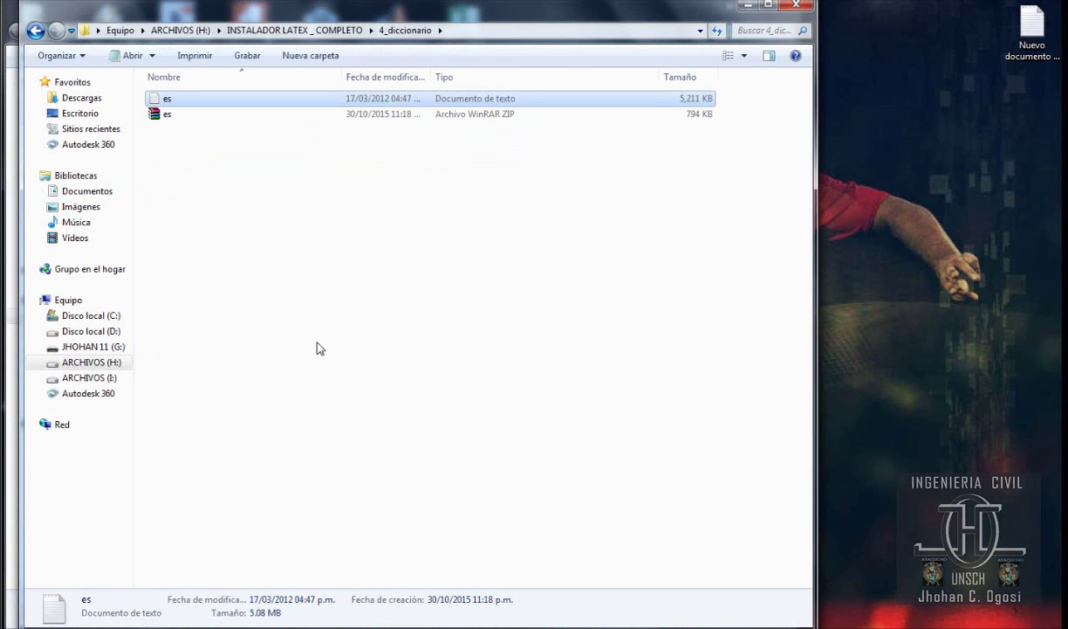
key(Delete)
key(Return)
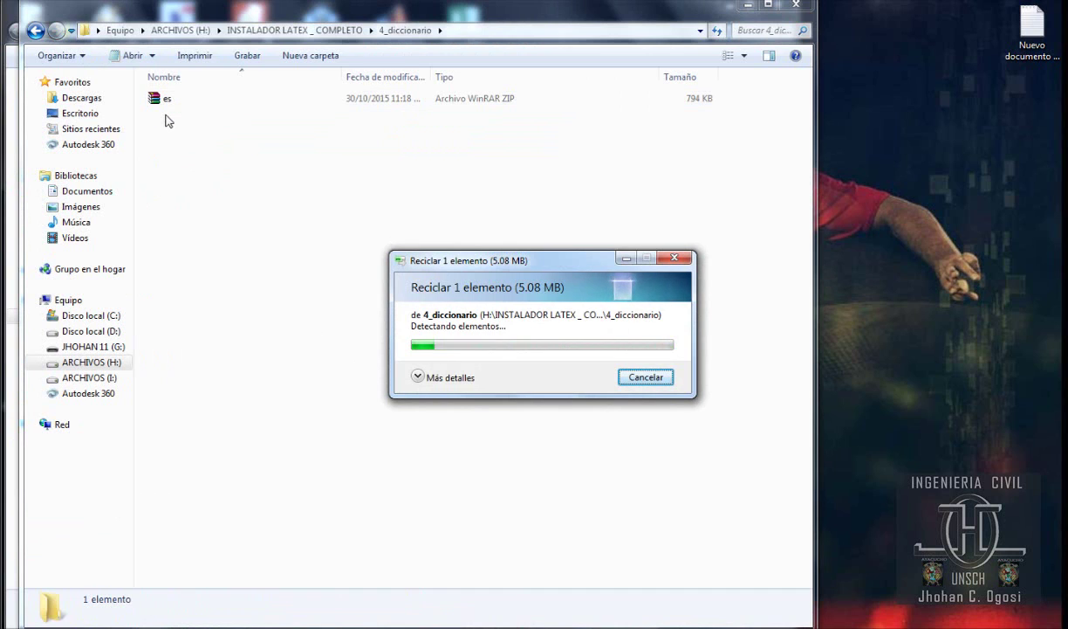
right_click(163, 104)
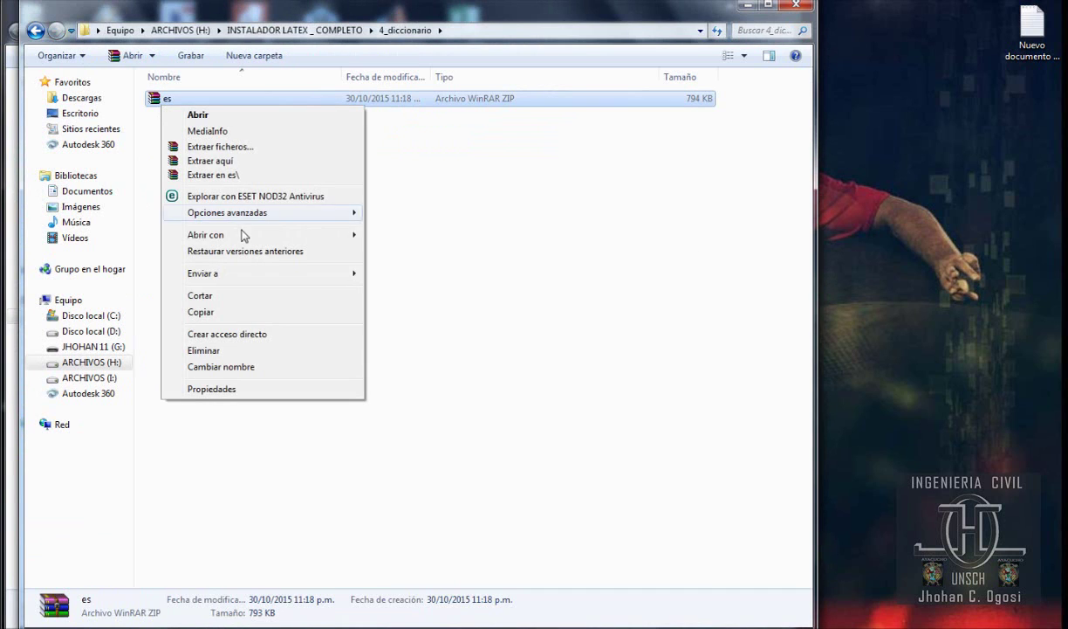
click(219, 161)
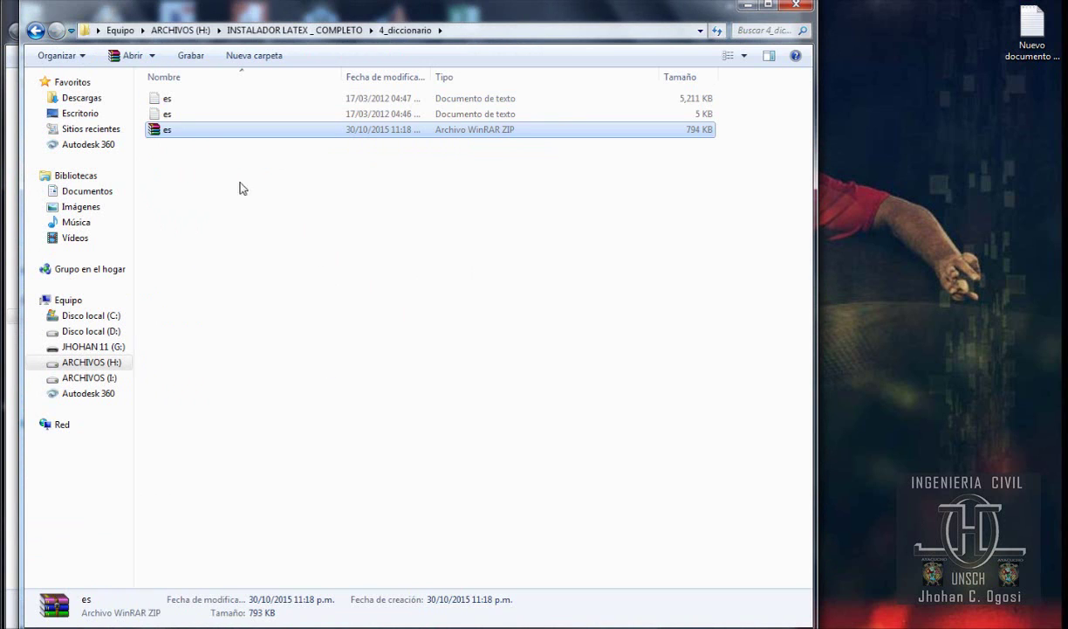
Step: Read through the 5 KB es text file and mark it with a large blue X using ScreenDraw
double_click(165, 114)
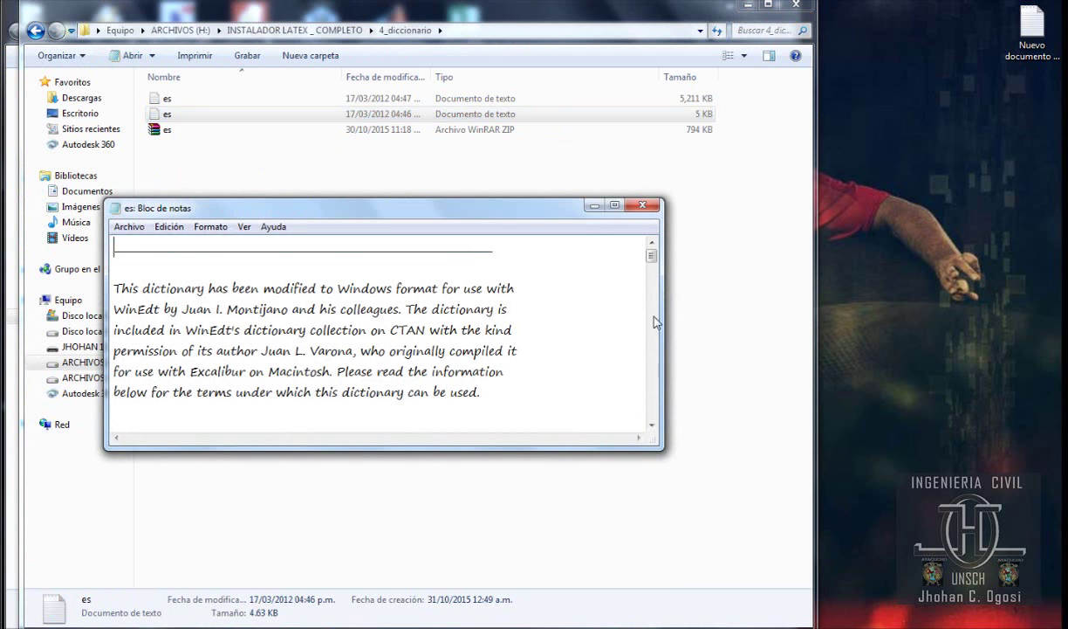
drag(652, 255, 651, 307)
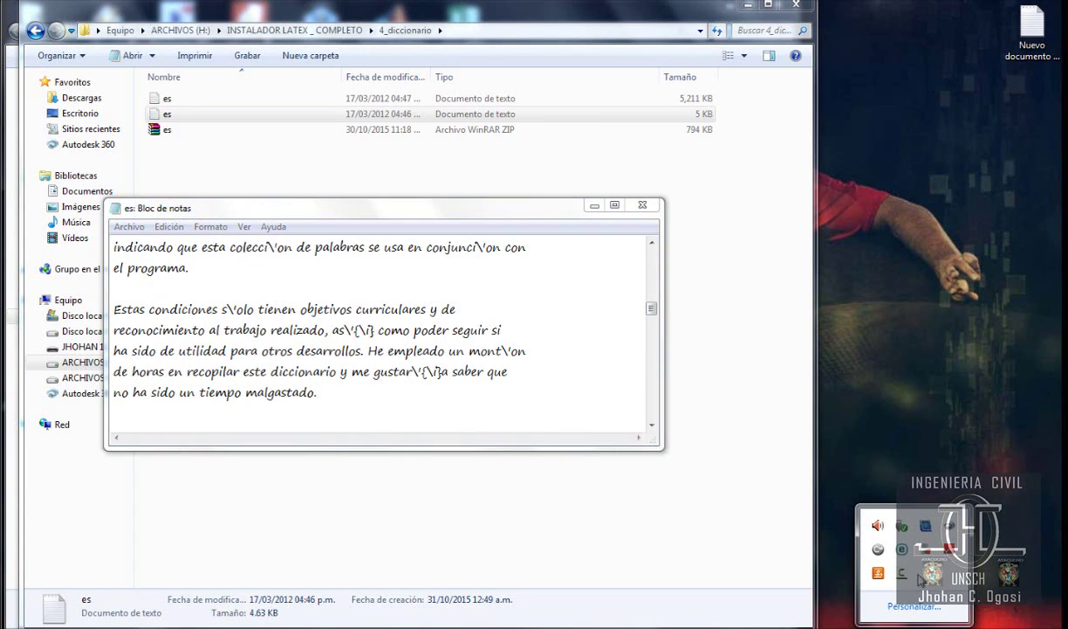
click(901, 575)
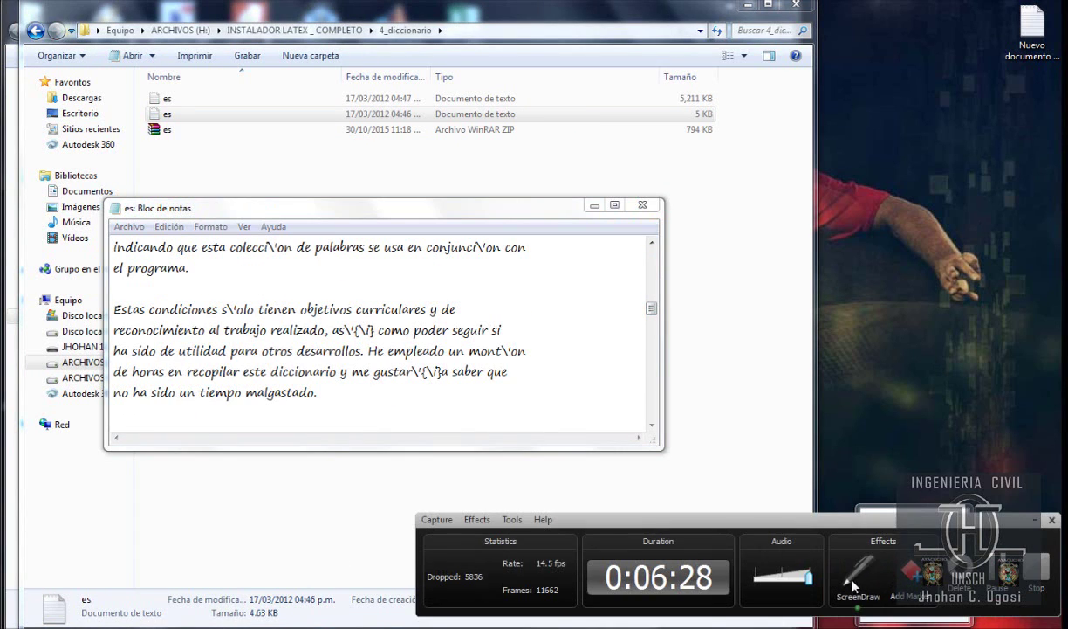
key(ctrl+shift+d)
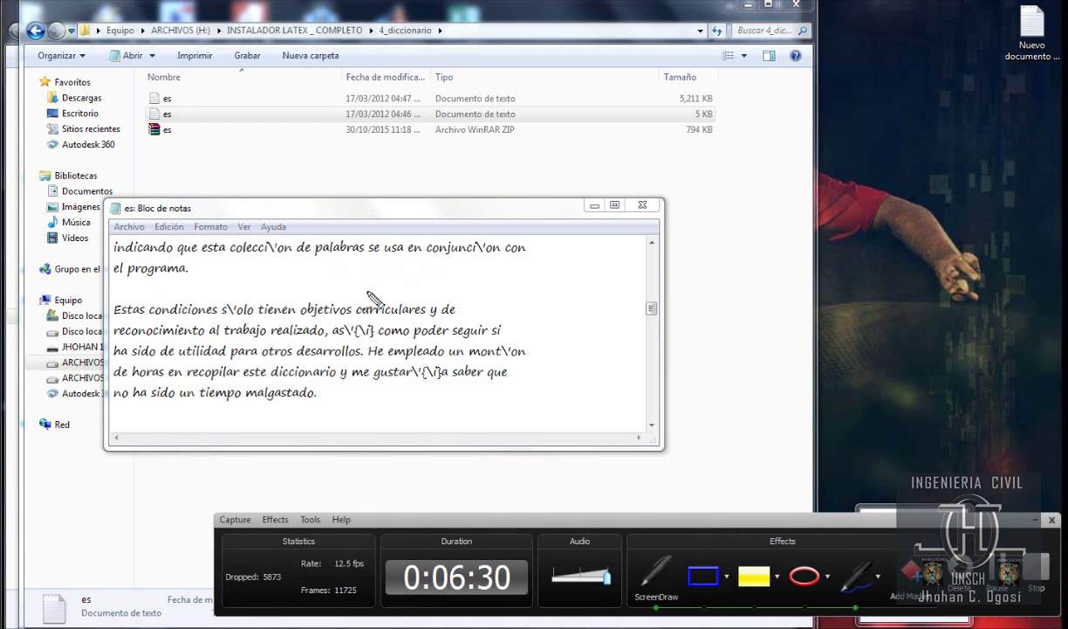
drag(335, 265, 447, 355)
drag(452, 269, 246, 354)
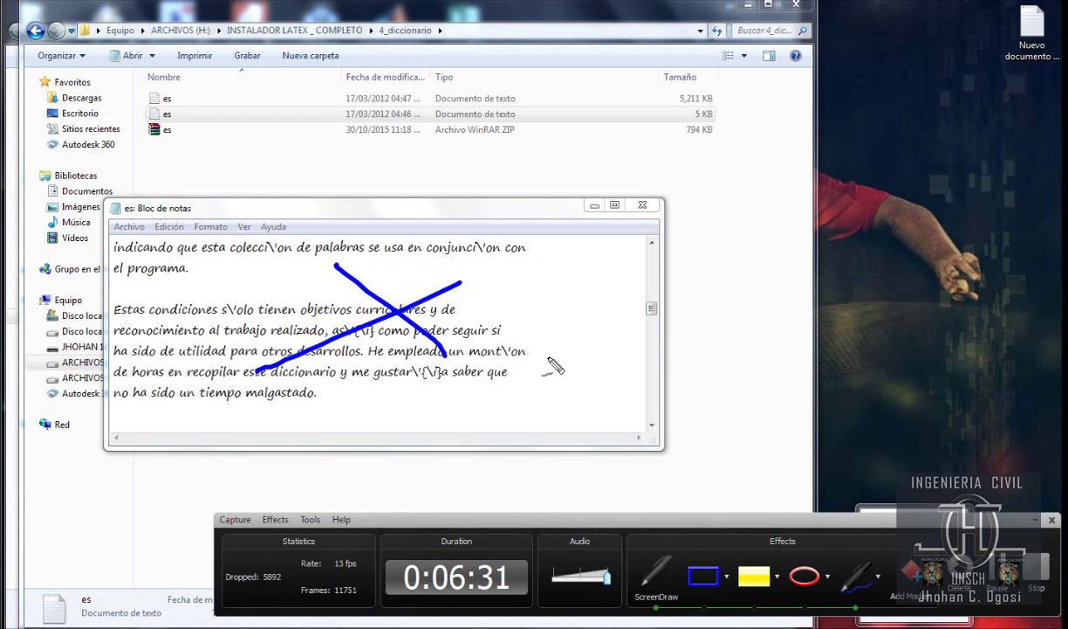
Step: Close the marked text file and delete the 5 KB es text document from the 4_diccionario folder
click(664, 569)
click(643, 204)
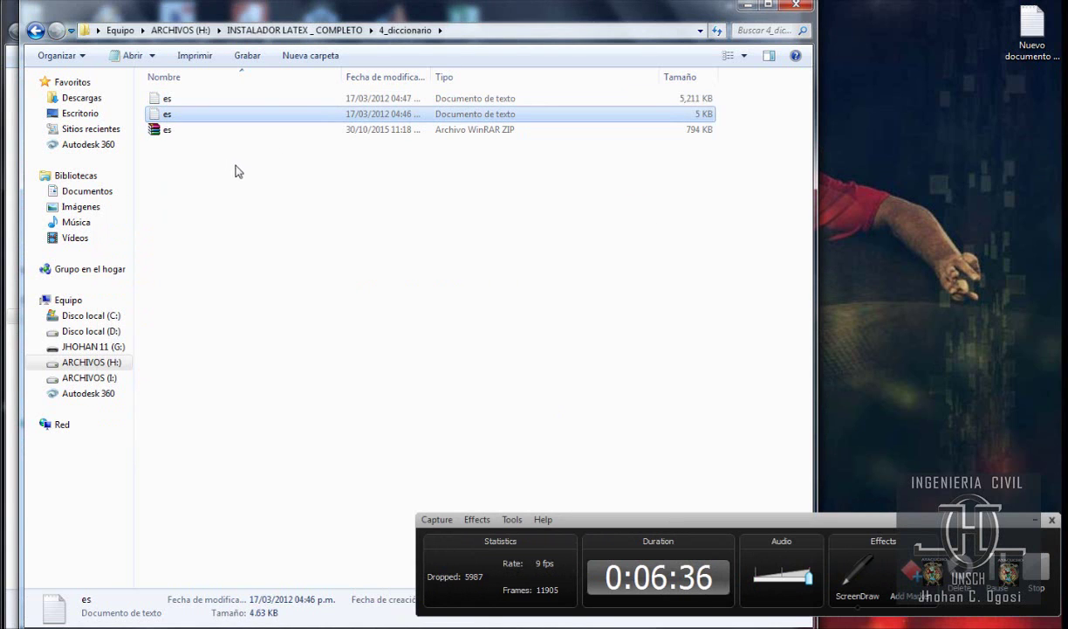
key(Delete)
key(Return)
Step: Open the remaining es dictionary text file and draw a blue check mark over it with ScreenDraw
double_click(168, 100)
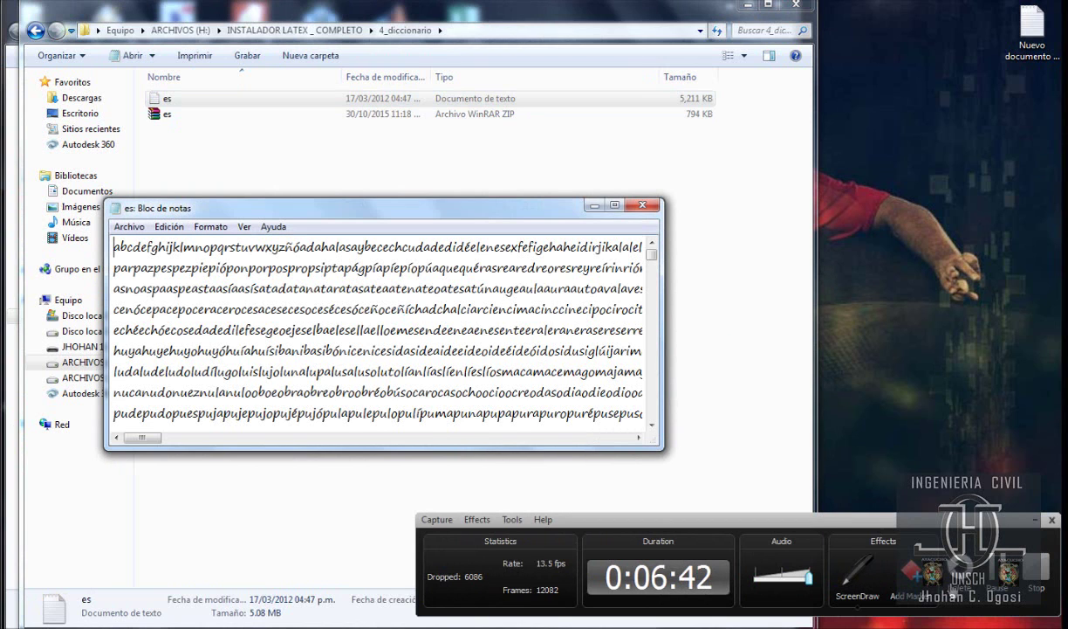
click(858, 578)
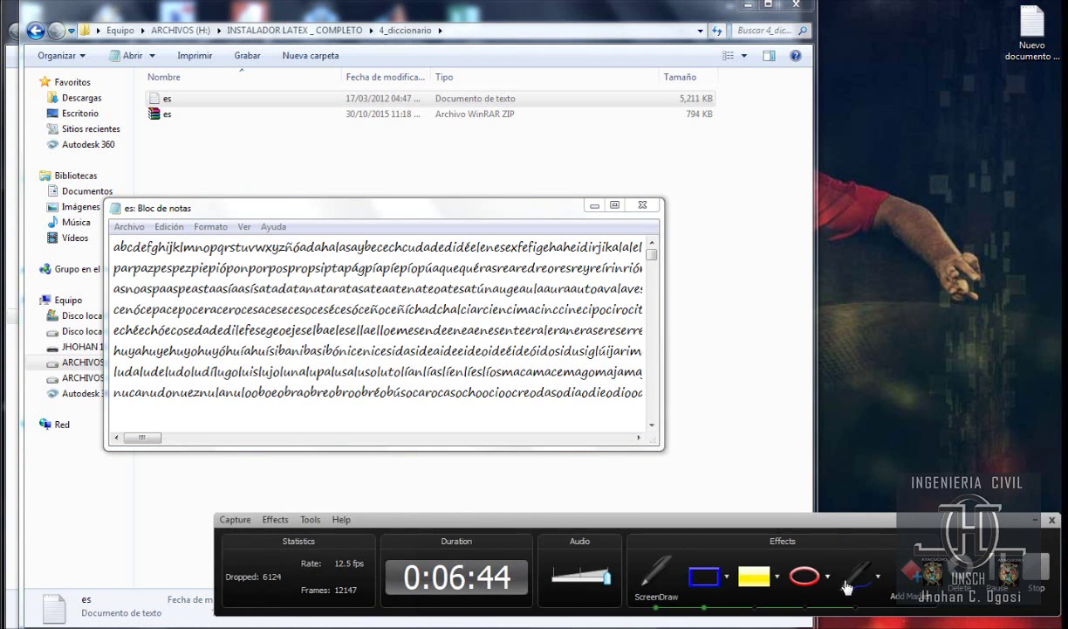
mouse_move(417, 329)
mouse_down()
mouse_move(428, 368)
mouse_move(571, 216)
mouse_up()
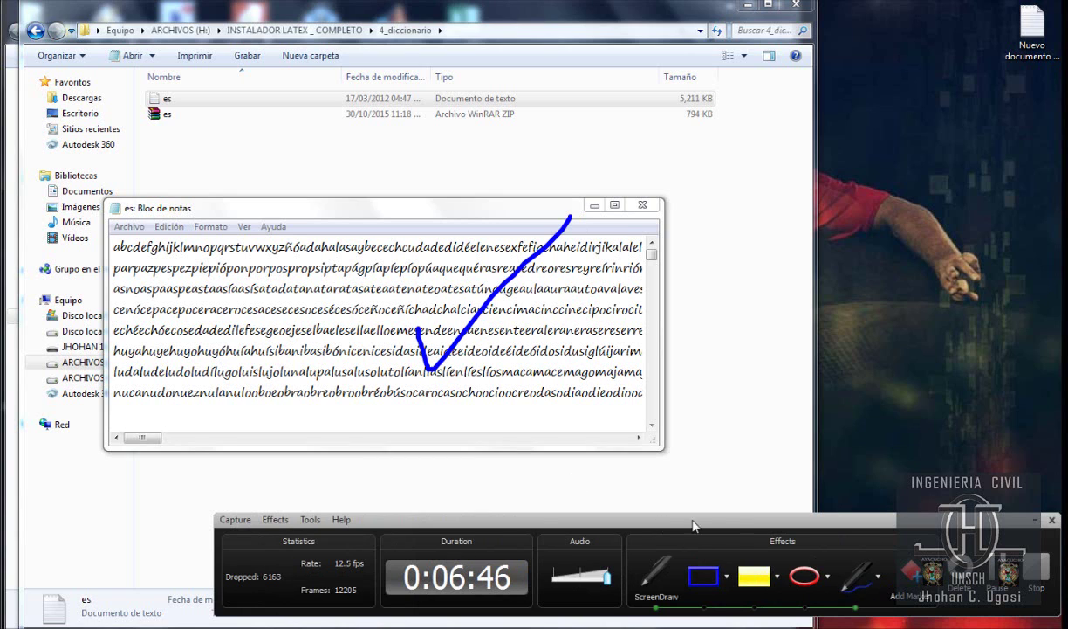
Step: Turn off ScreenDraw and copy the 5,211 KB es text document from the 4_diccionario folder
click(672, 571)
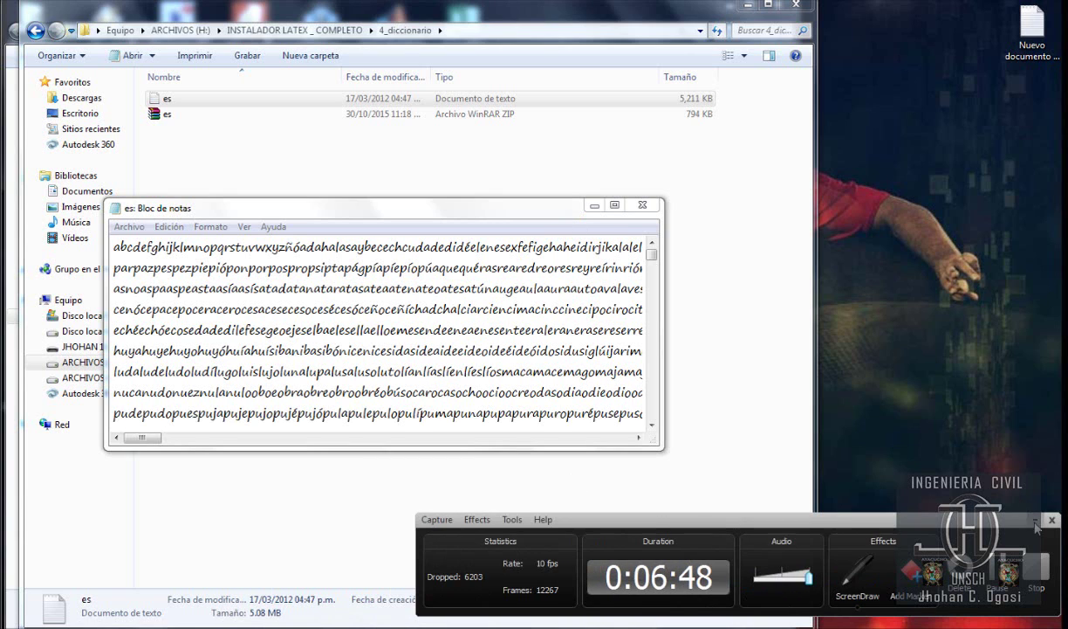
right_click(198, 103)
click(229, 337)
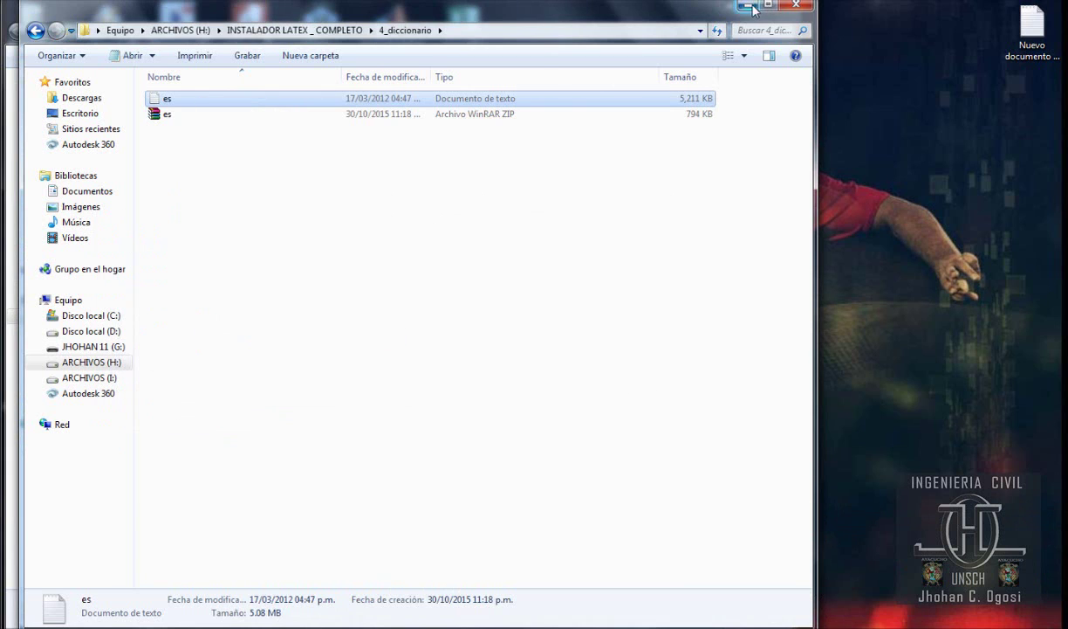
Step: Paste the es dictionary file into the Dict folder of the WinEdt 9 program directory, granting administrator permission
click(715, 8)
double_click(153, 146)
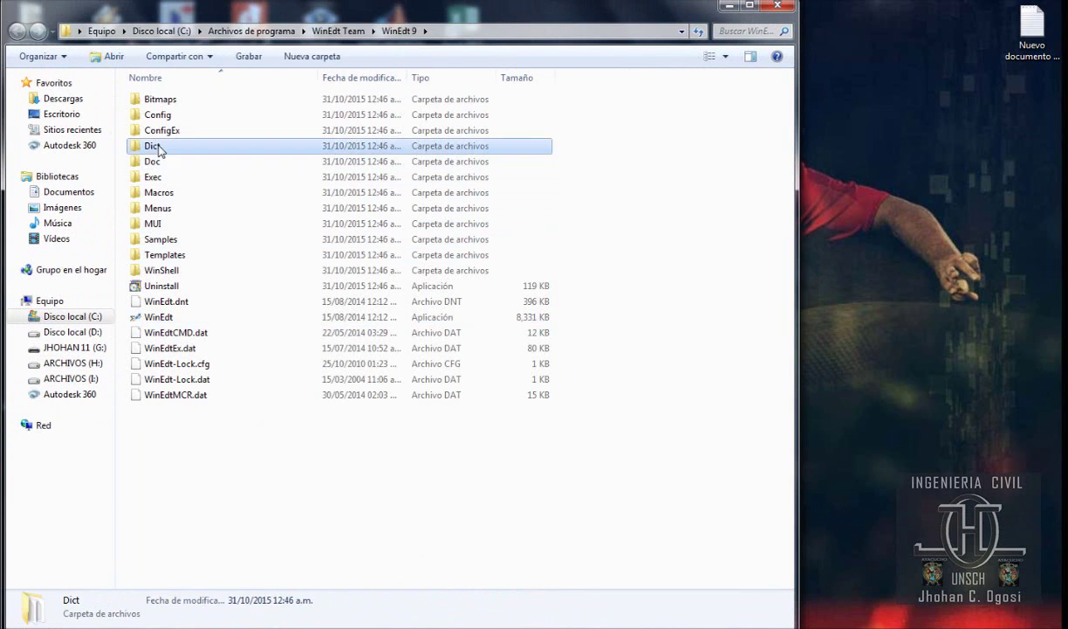
right_click(238, 305)
click(276, 408)
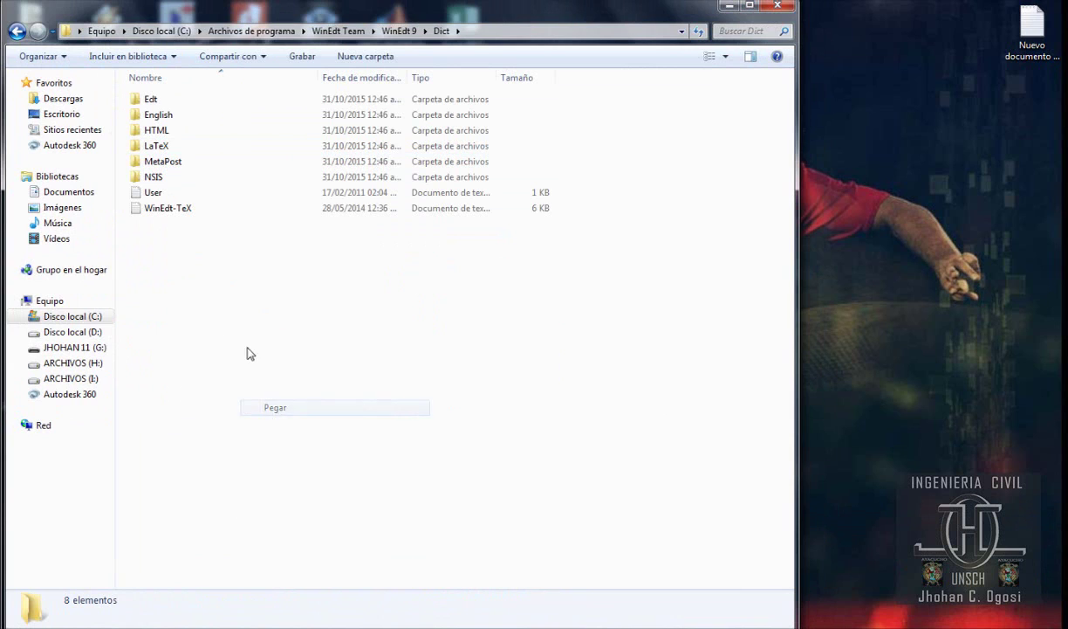
click(523, 389)
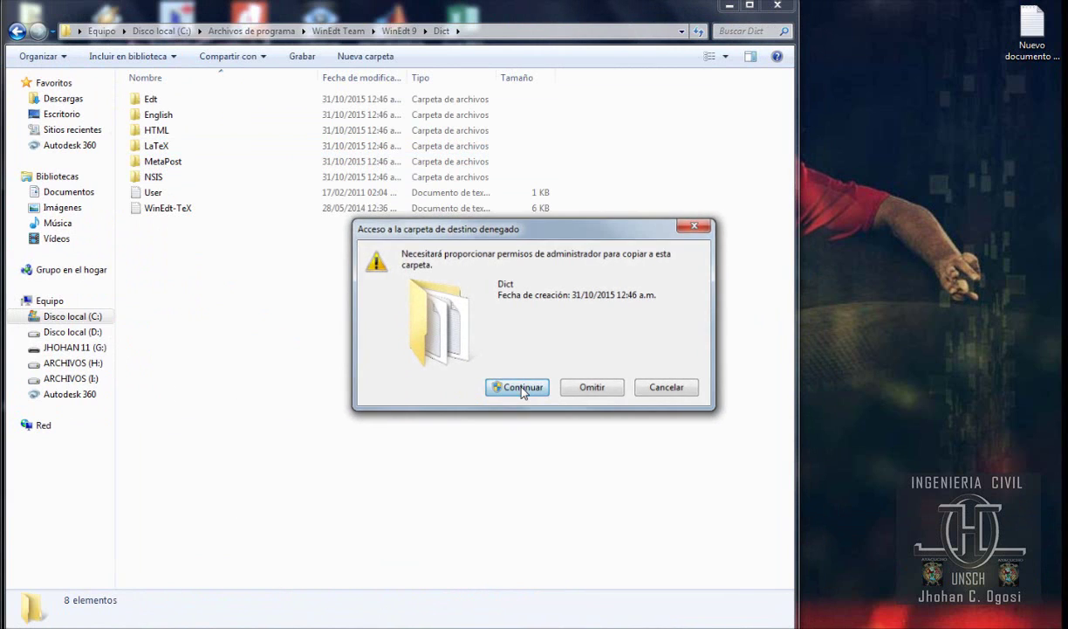
Step: Select the User file in Dict and write the note "USER ES EL DICCIONARIO QUE BIENE CON EL PROGRAMA" in Notepad
click(153, 210)
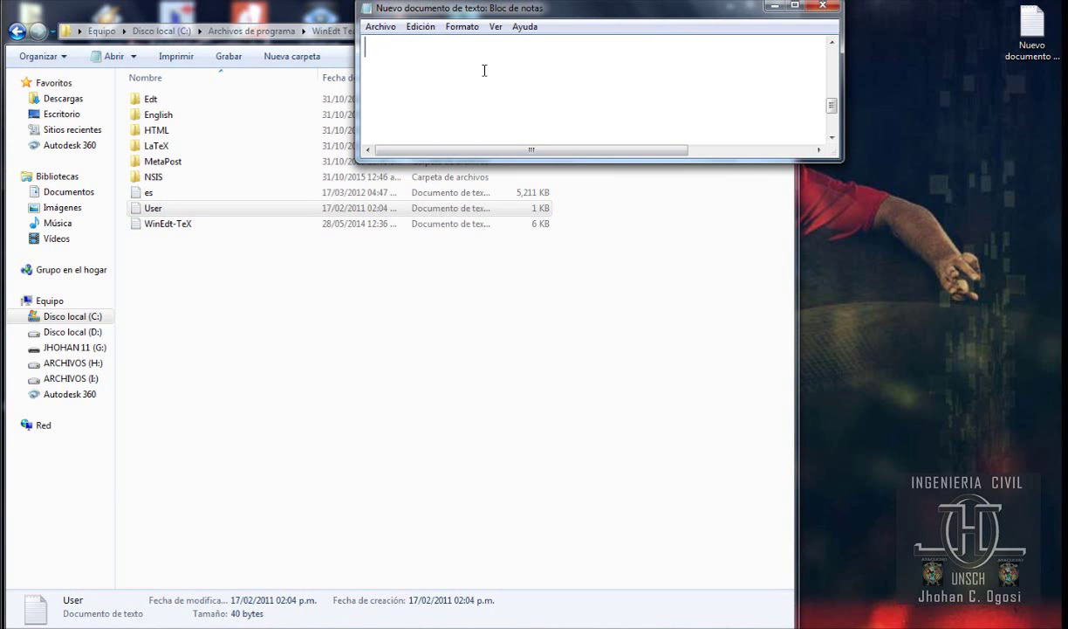
text(USER ES EL DI)
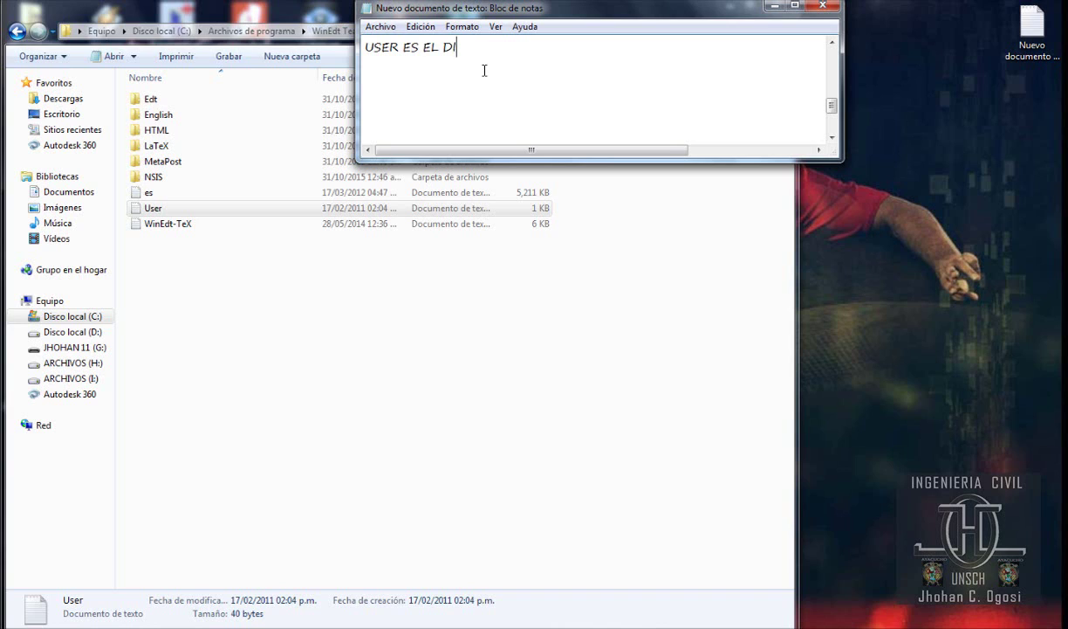
text(CCIONARIO QUE BIENE )
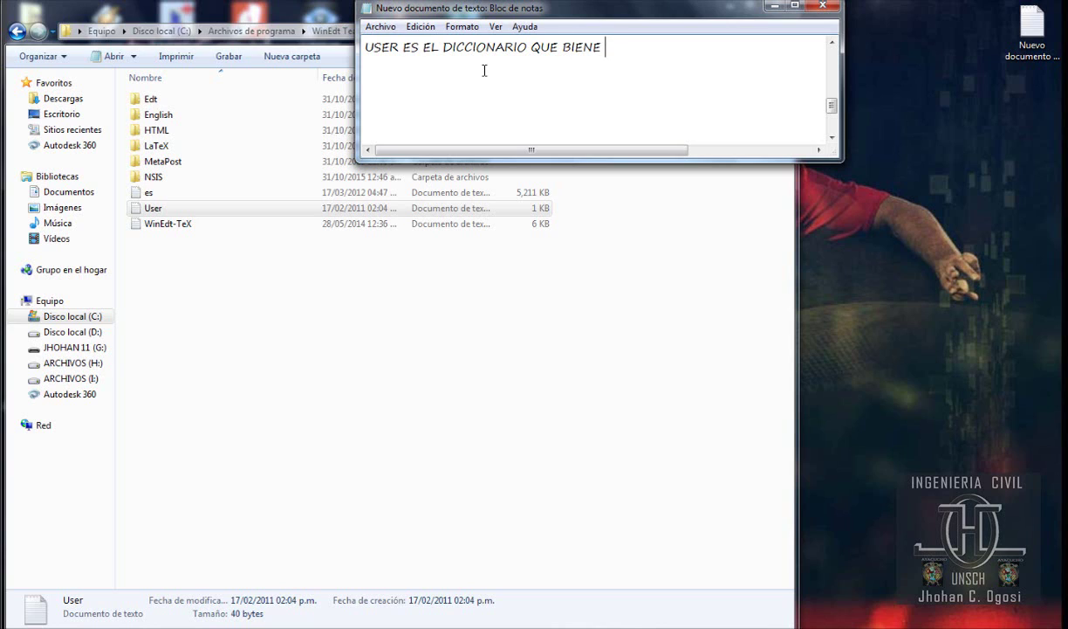
text(CON EL PROGRAMA)
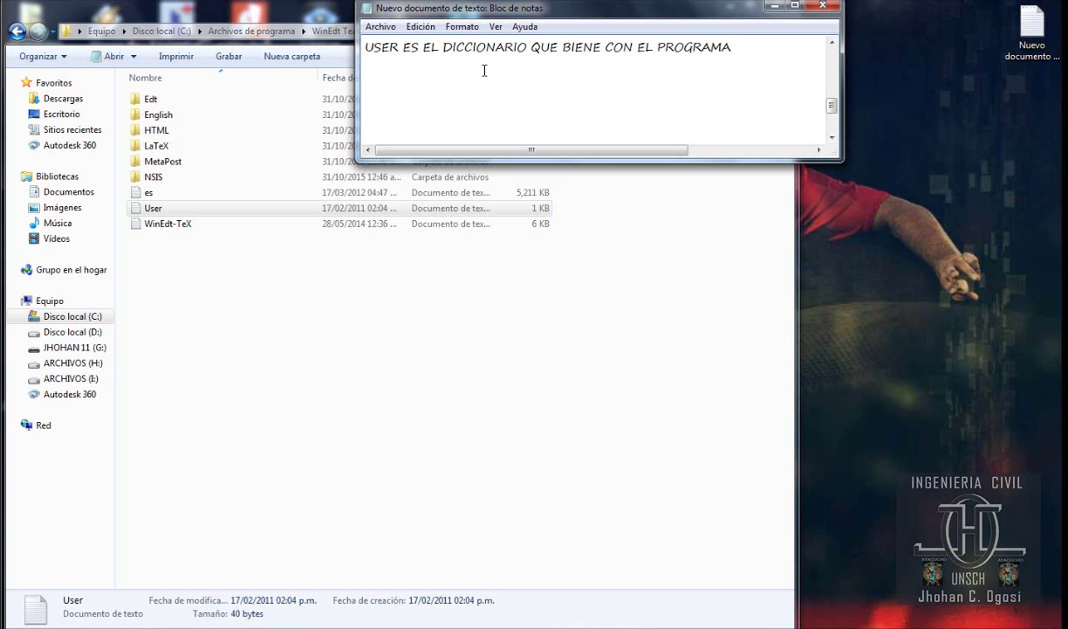
Step: Add the note line "NO LO BORRARE PORQUE SE PUEDE USAR EN ALGUNA OCASION" below the first one
key(Return)
text(NO LO BORAR)
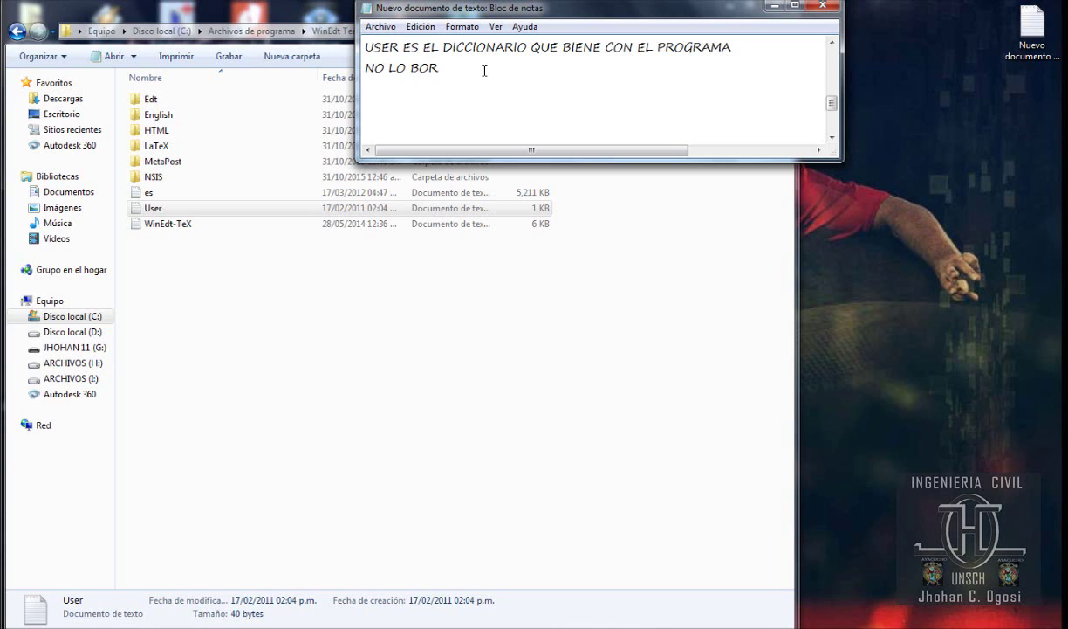
key(BackSpace)
key(BackSpace)
text(RARE PORQUE SE PUEDE USA)
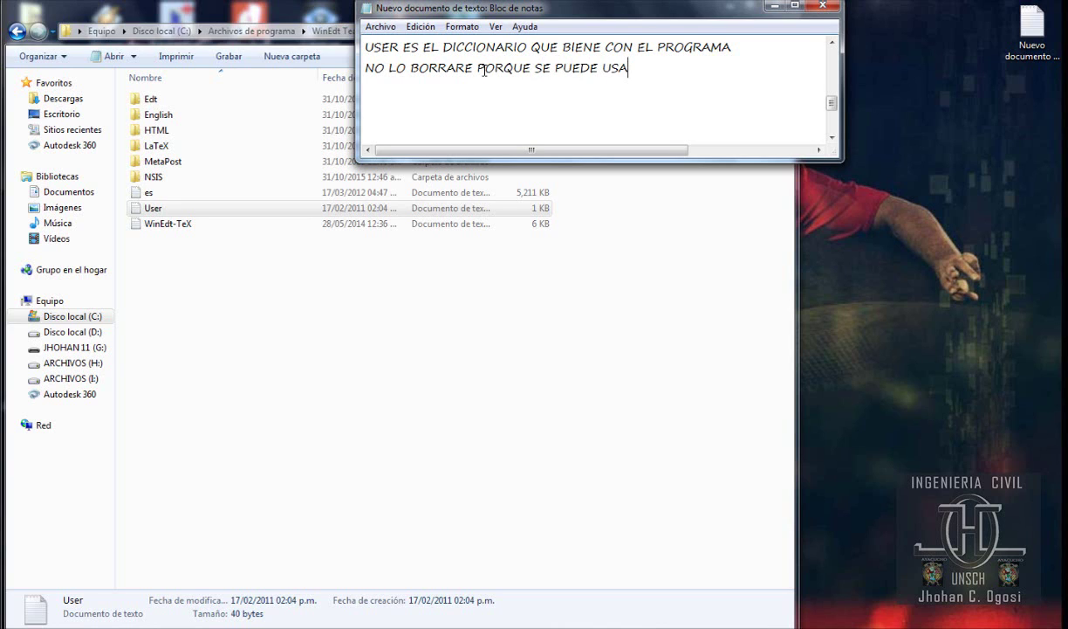
text(R EN ALGUNA OCACION)
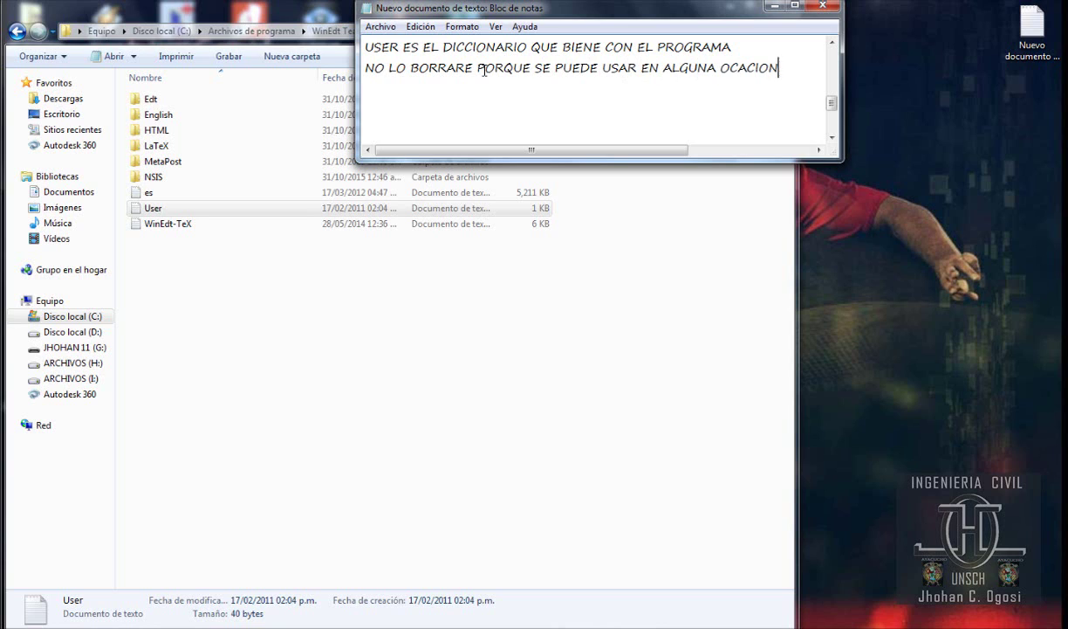
key(BackSpace)
key(BackSpace)
key(BackSpace)
key(BackSpace)
text(SION)
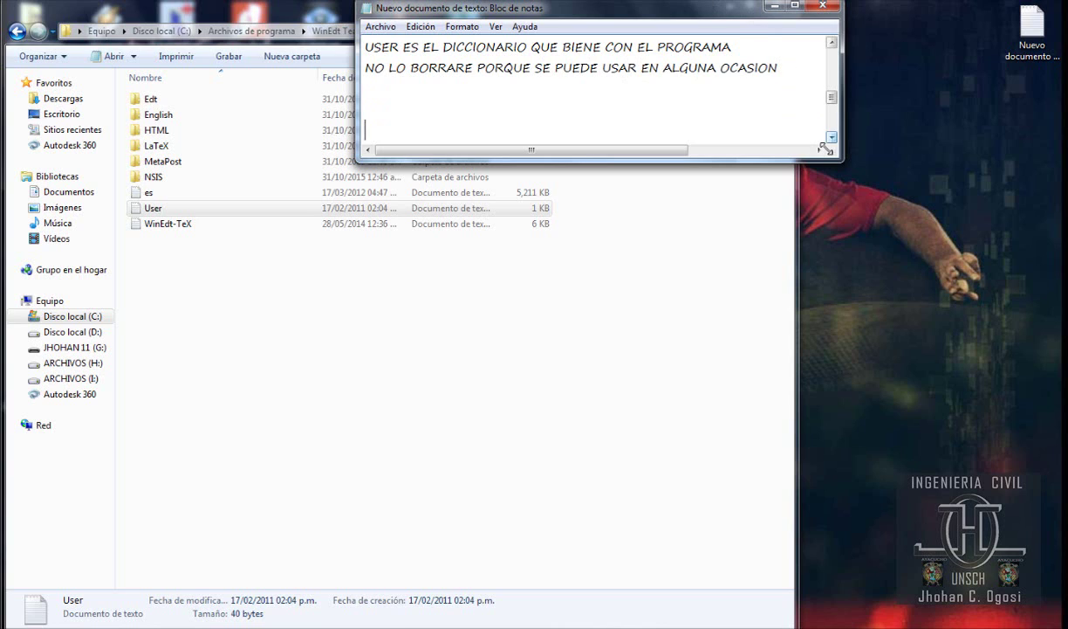
Step: Clear the Notepad and Dict folder windows off the screen and refresh the desktop
scroll(825, 140, down, 1)
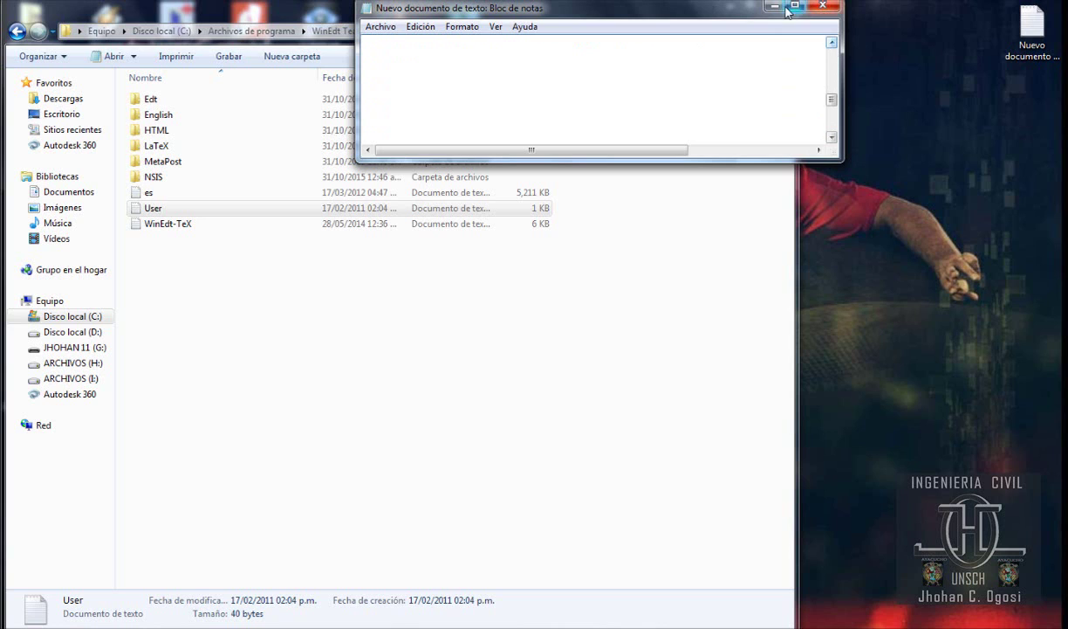
click(501, 64)
click(773, 6)
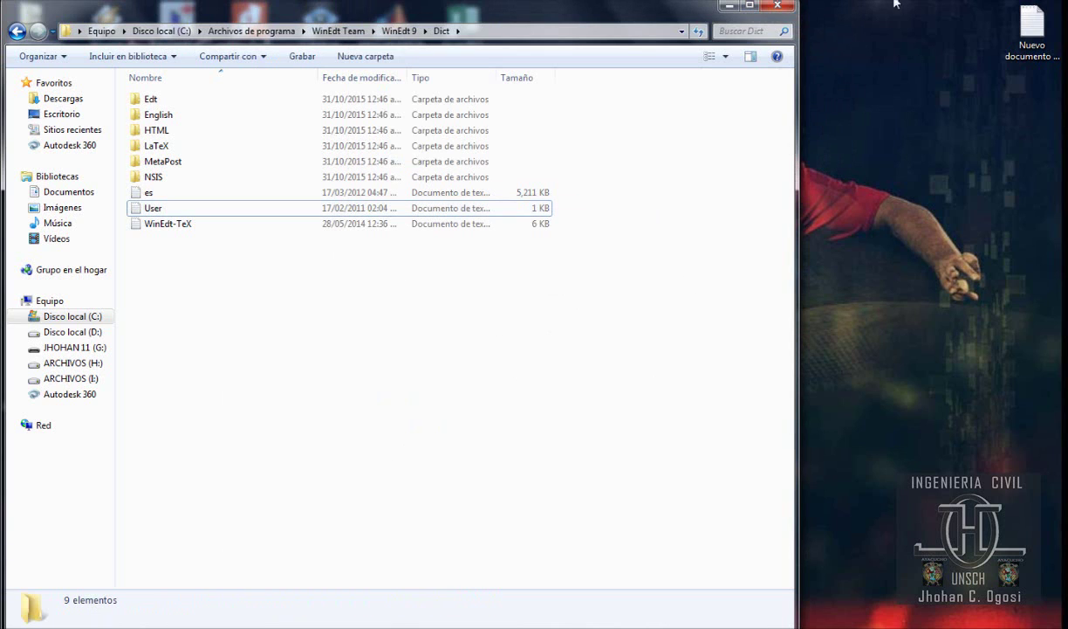
click(773, 7)
right_click(639, 231)
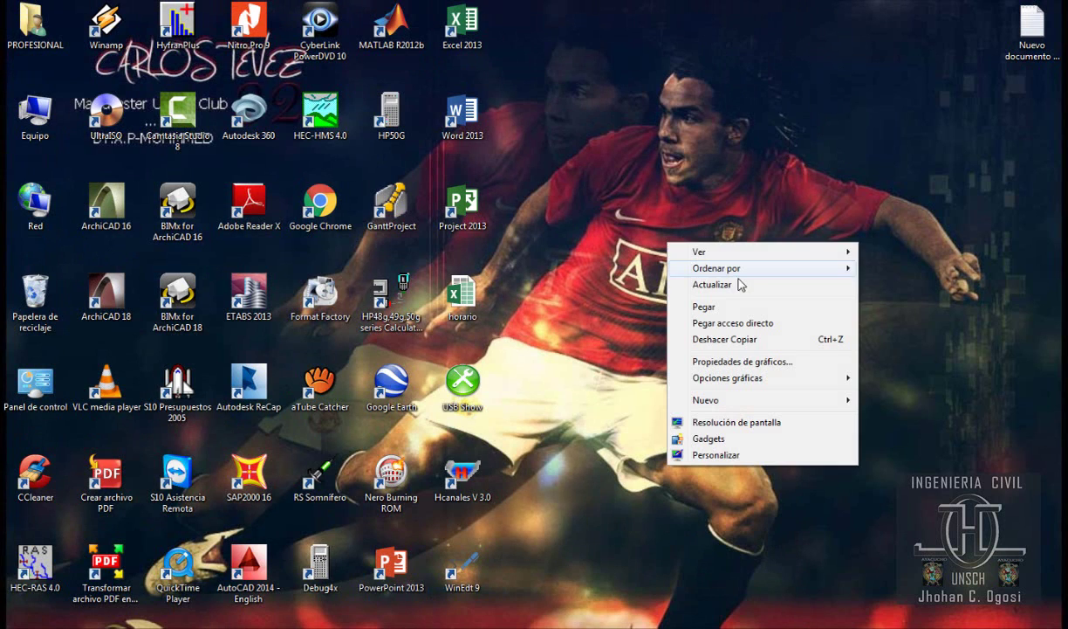
click(751, 283)
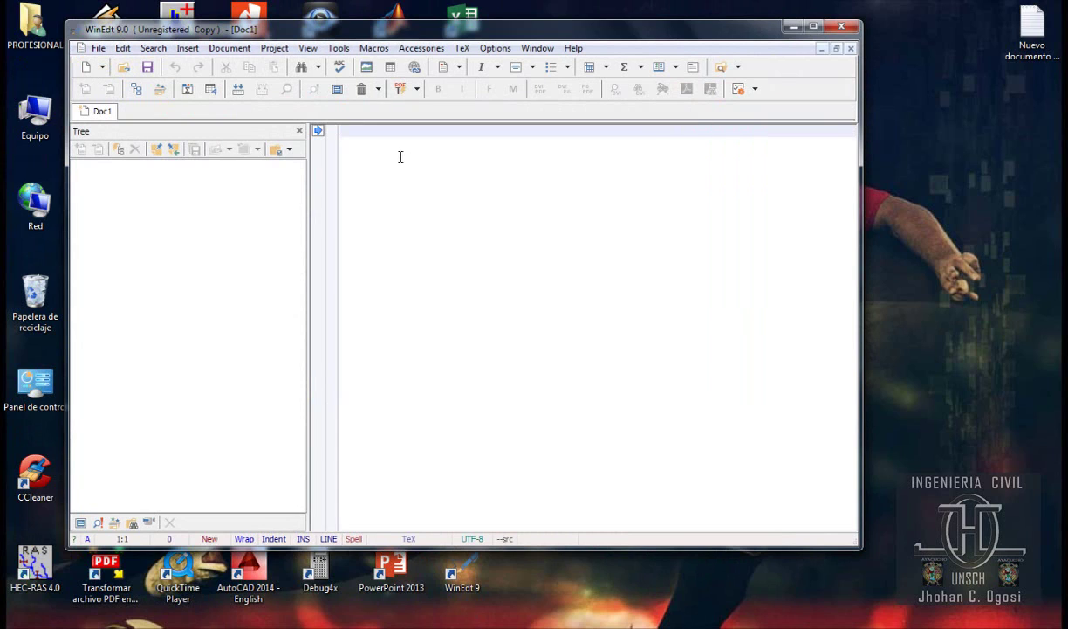
Step: In WinEdt 9, write "SEGUIRA CON LA CORRECCION" in the blank Doc1 document to test the spell checker
text(SEGUIRA CON)
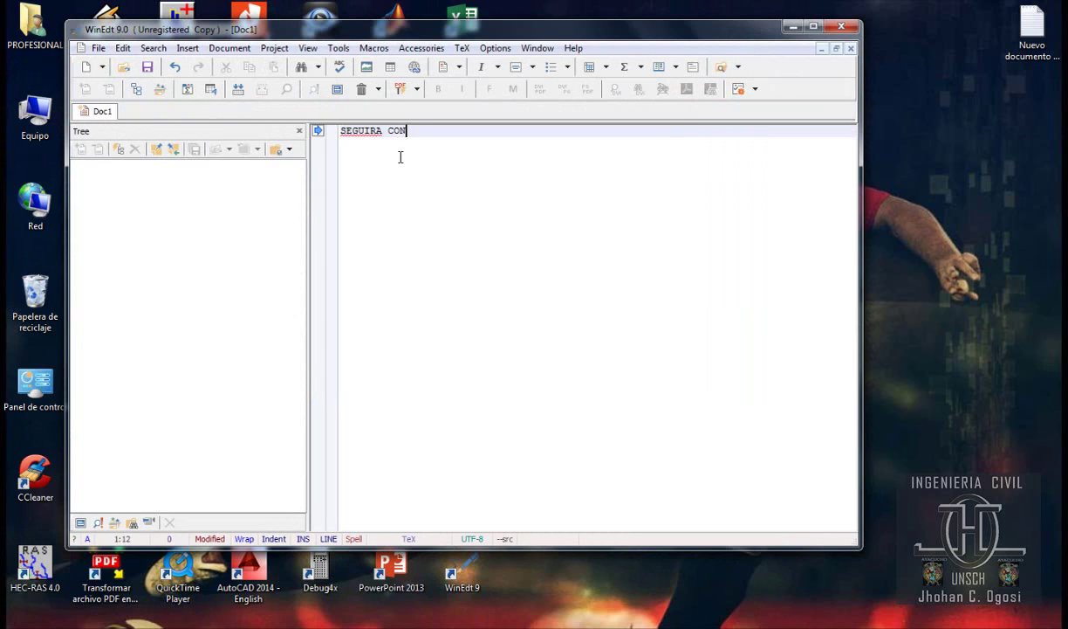
text( LA CORREC)
text(CI)
key(BackSpace)
key(Return)
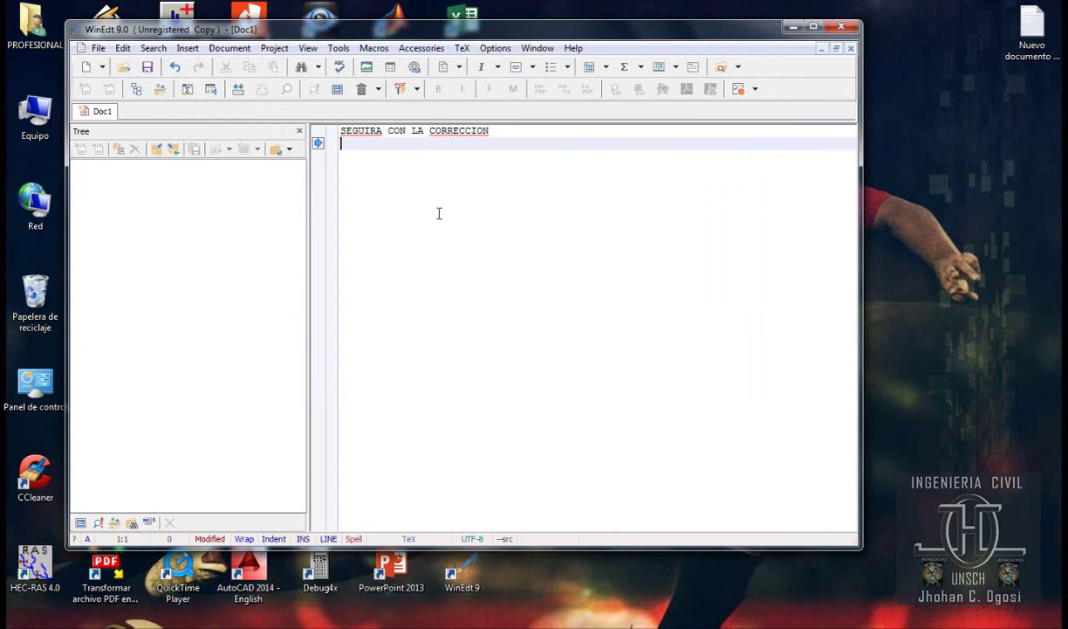
drag(339, 130, 522, 181)
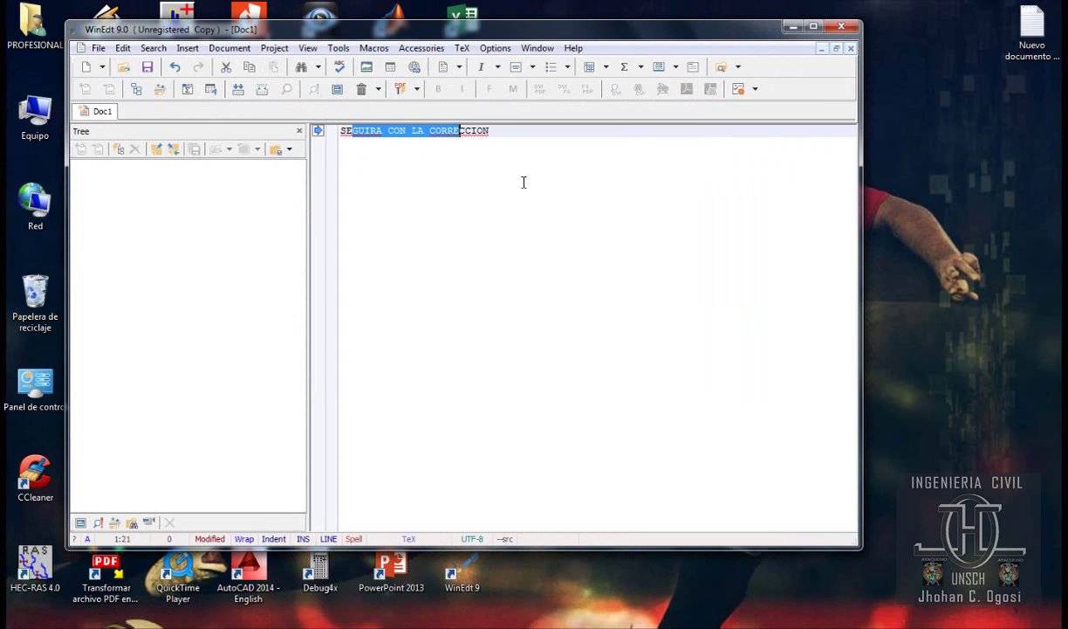
click(522, 181)
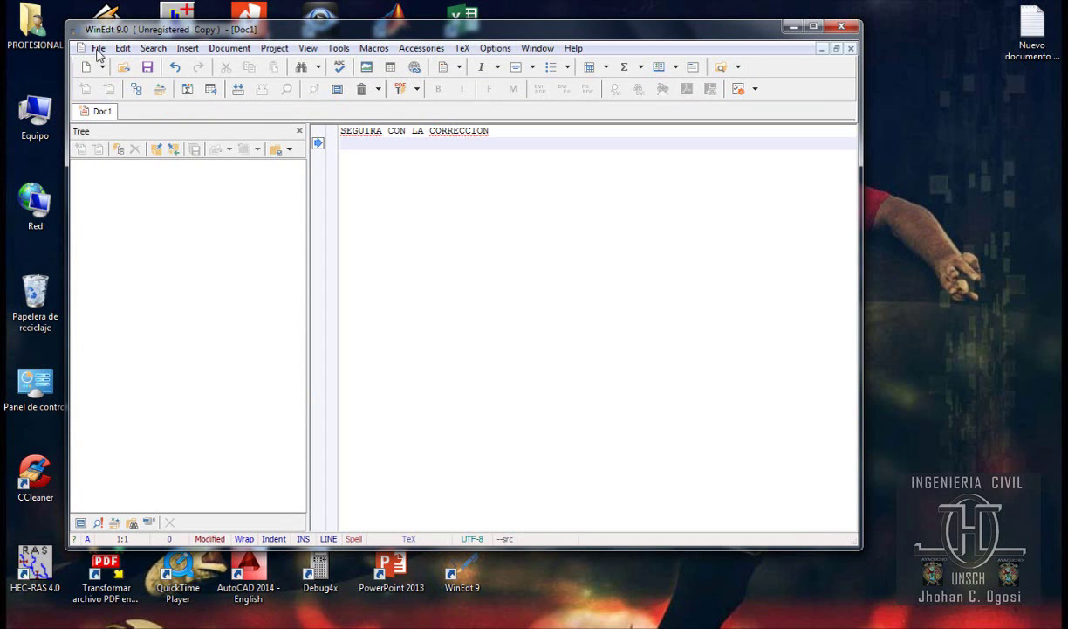
Step: Display the Options Interface and enlarge it so its whole category list fits
click(495, 48)
mouse_move(422, 48)
mouse_move(495, 48)
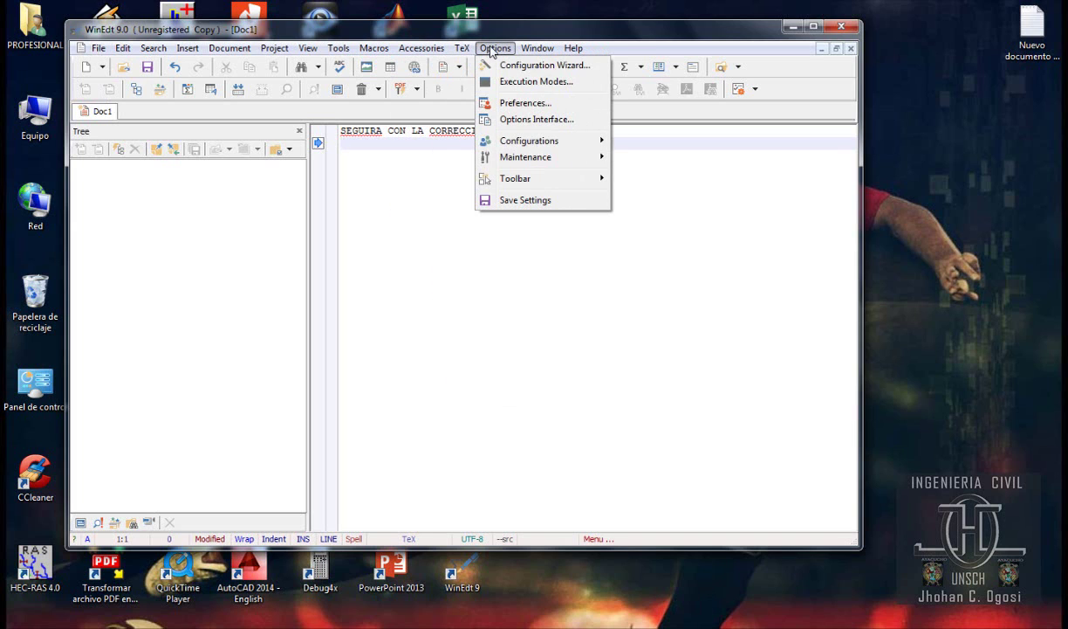
click(528, 120)
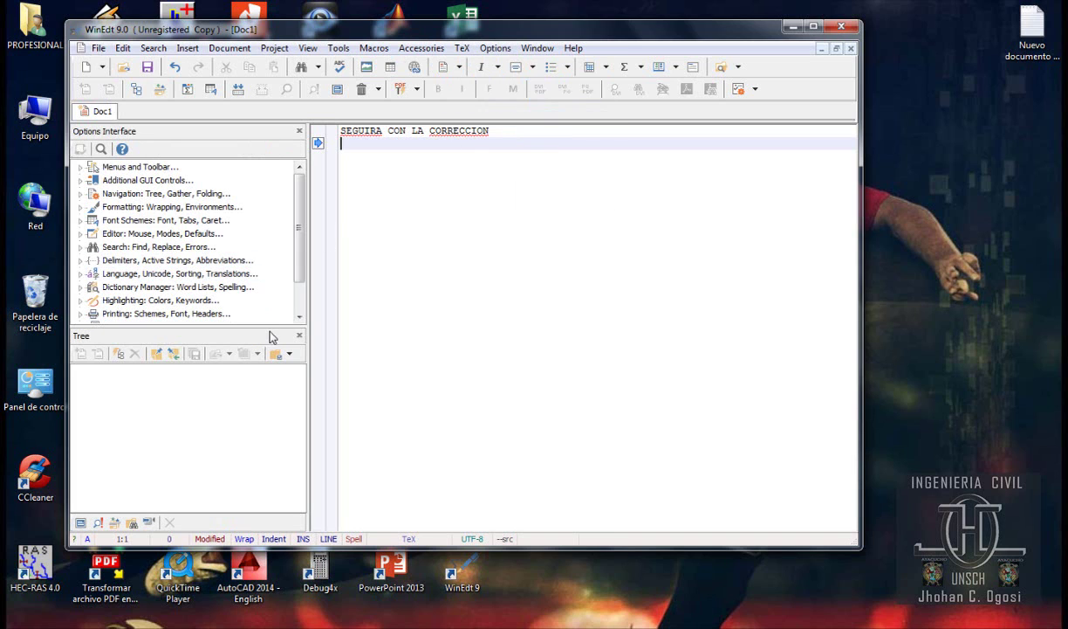
drag(268, 324, 269, 399)
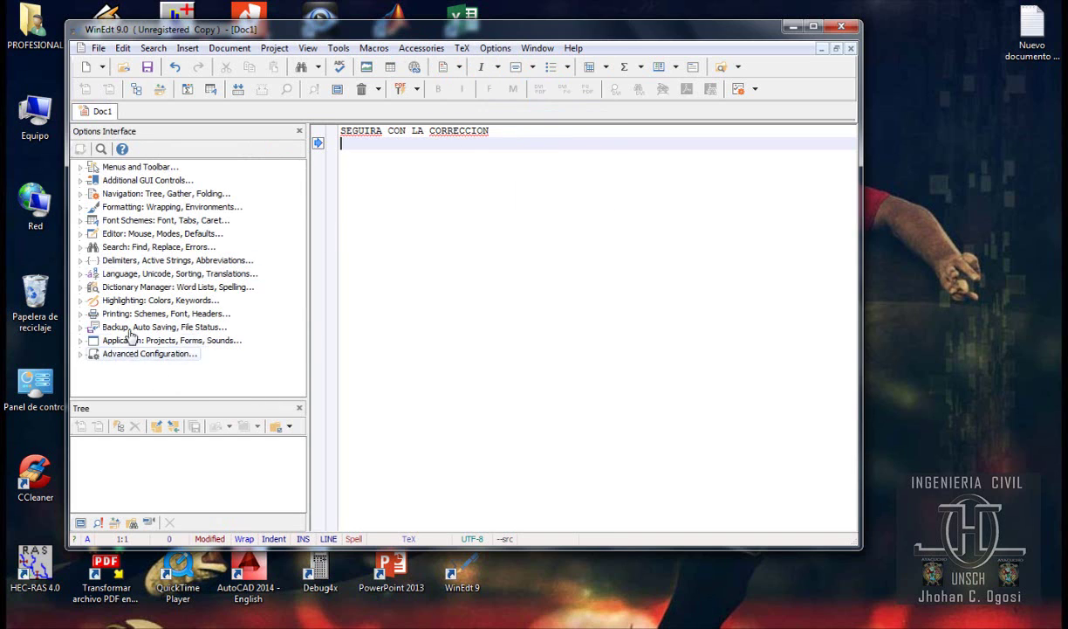
Step: Expand the Dictionary Manager category and open its Word Lists (Dictionaries) configuration file
click(126, 289)
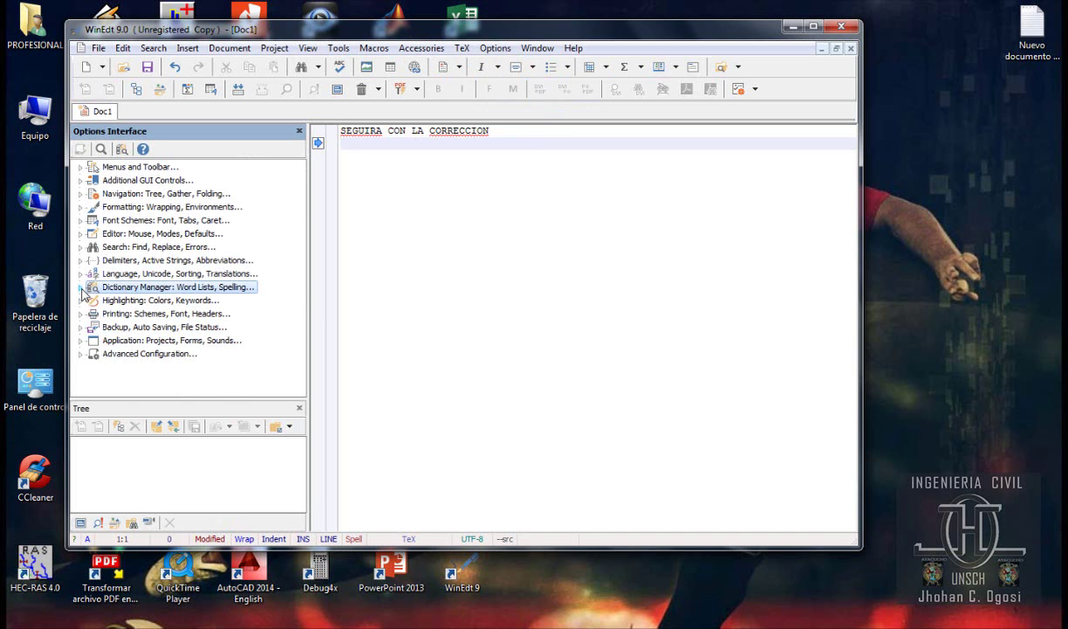
click(81, 289)
double_click(131, 300)
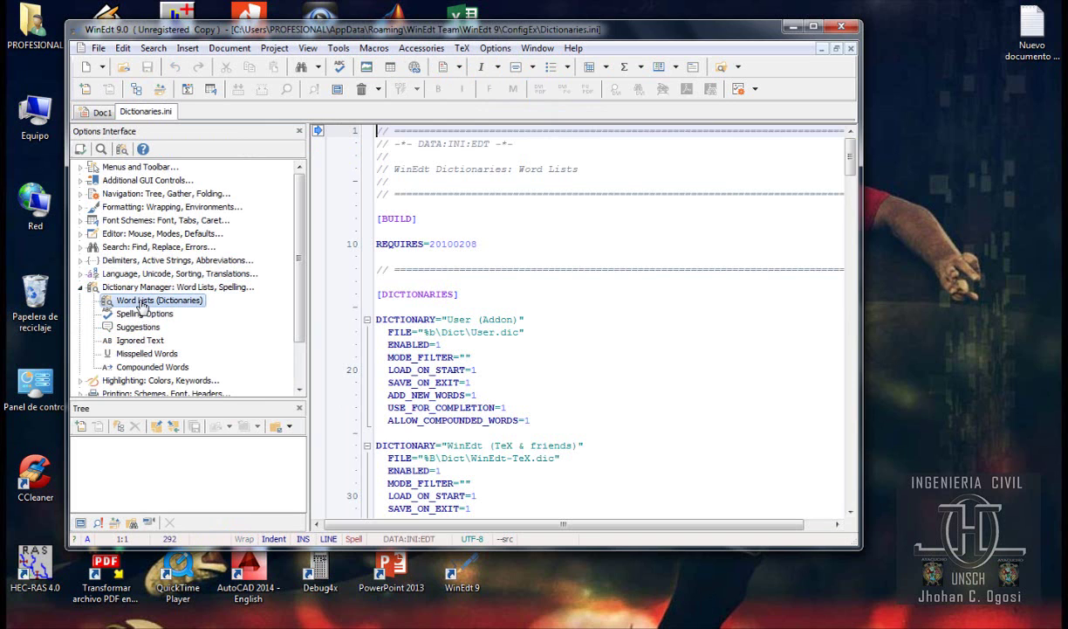
Step: Duplicate the last dictionary block, "English (maximise)", directly below itself at the end of Dictionaries.ini
click(531, 363)
scroll(599, 381, down, 20)
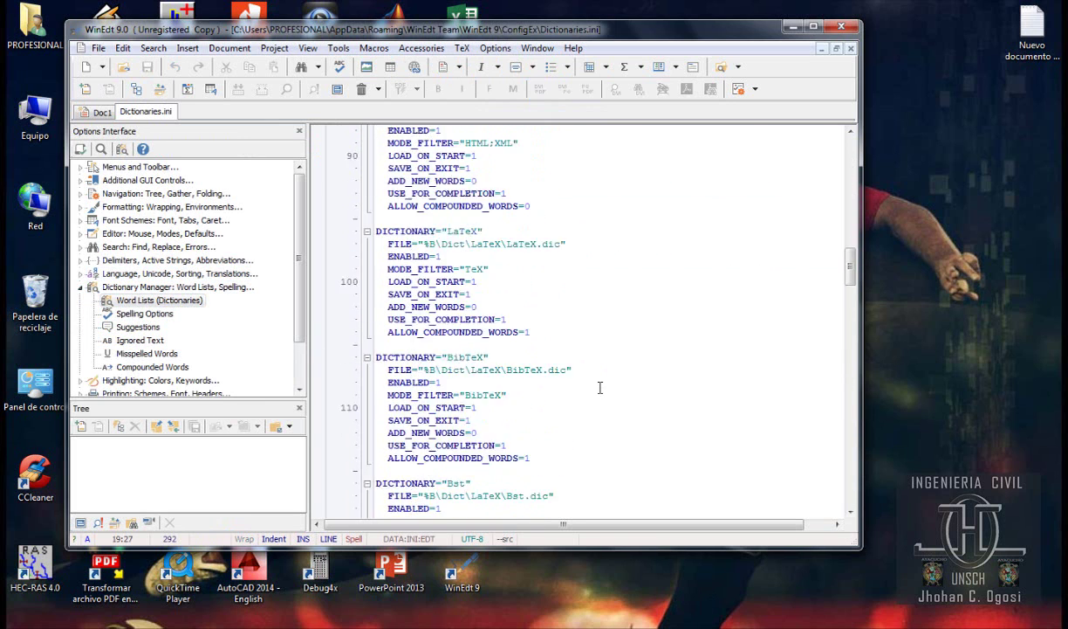
scroll(600, 388, down, 20)
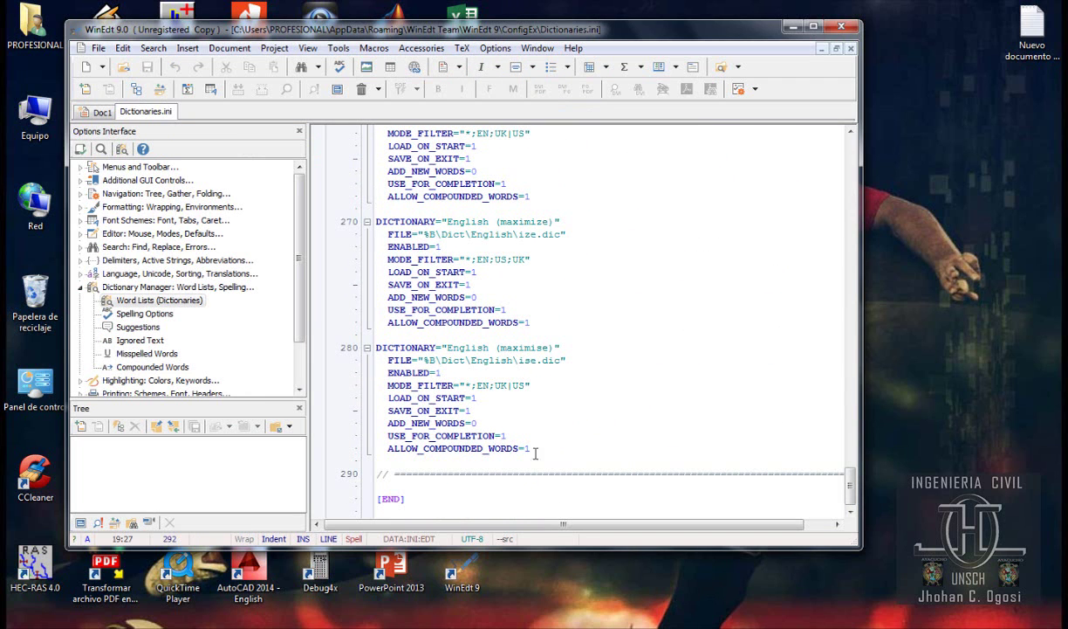
drag(546, 451, 387, 344)
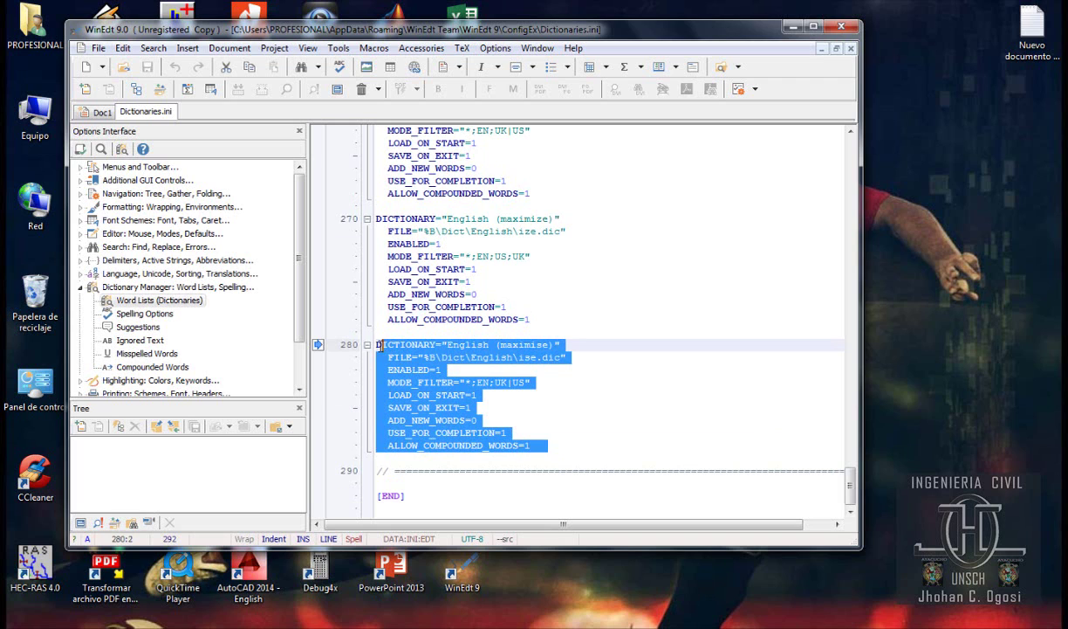
right_click(392, 358)
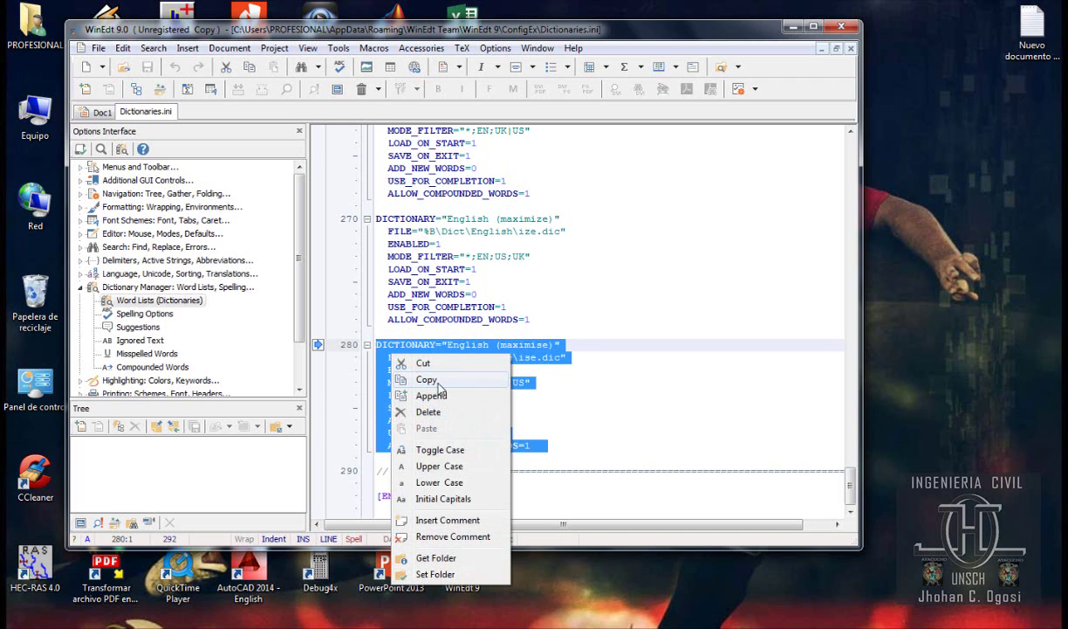
click(439, 386)
click(565, 444)
key(Return)
key(Return)
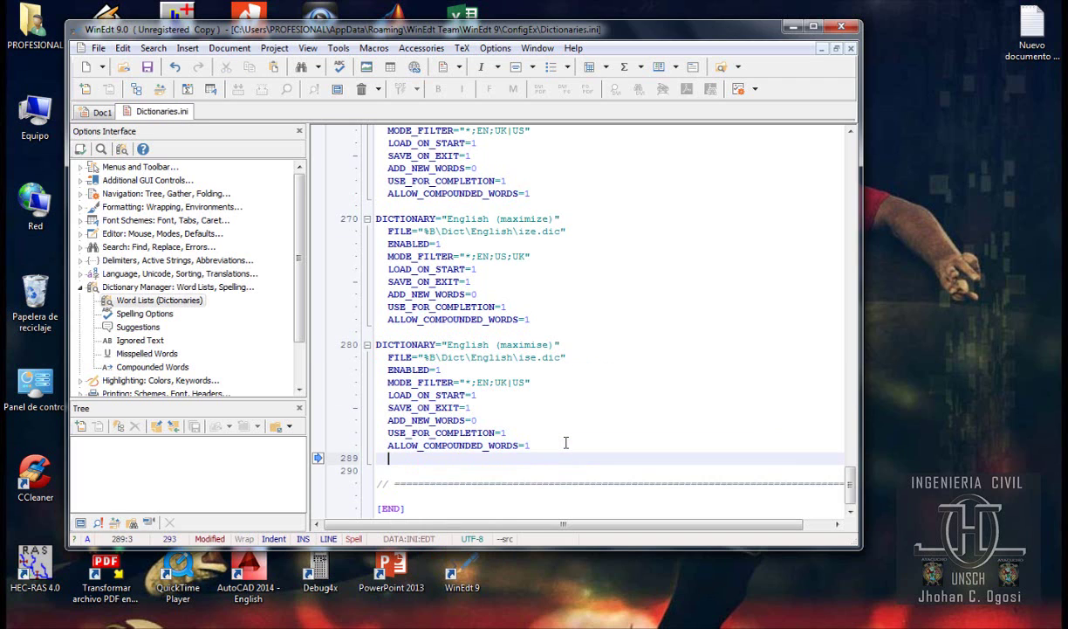
key(ctrl+v)
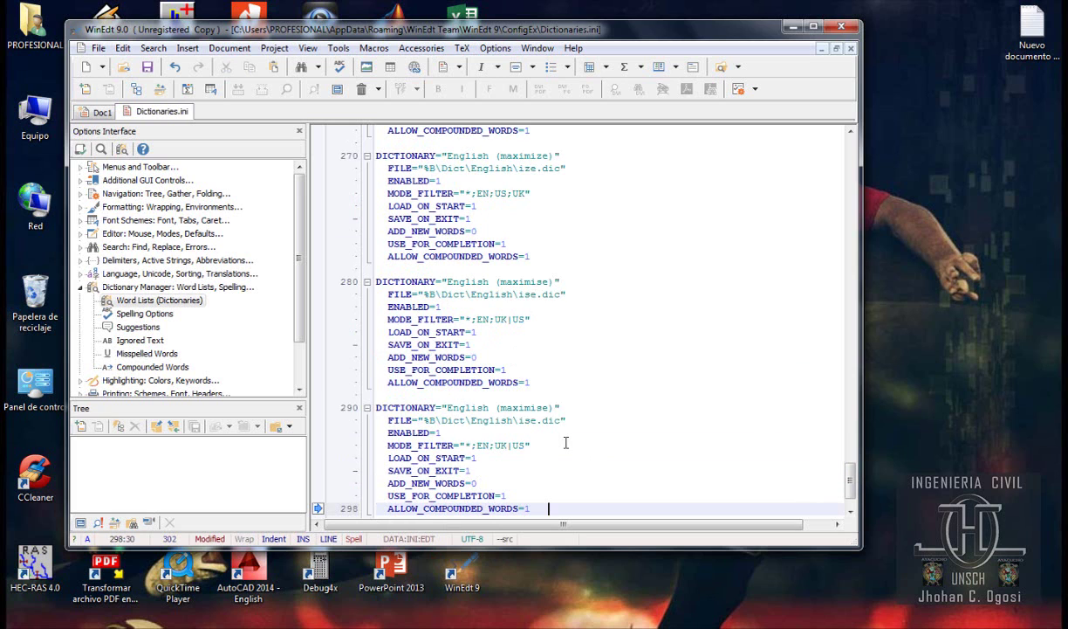
Step: Rename the duplicated dictionary block at the end of Dictionaries.ini to "español"
scroll(537, 408, down, 2)
click(502, 346)
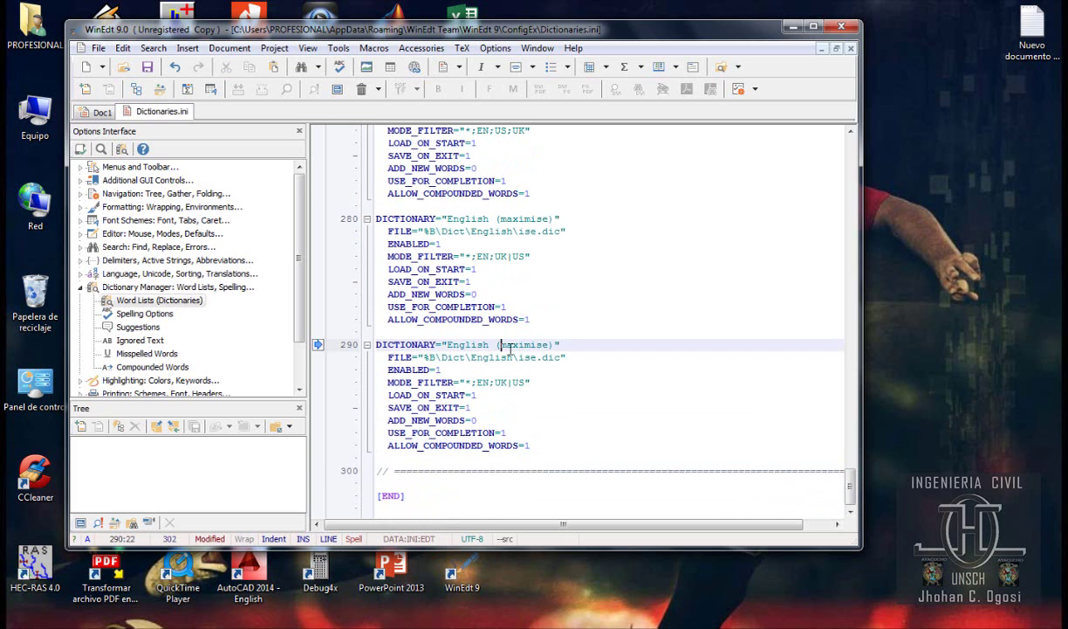
drag(556, 348, 448, 346)
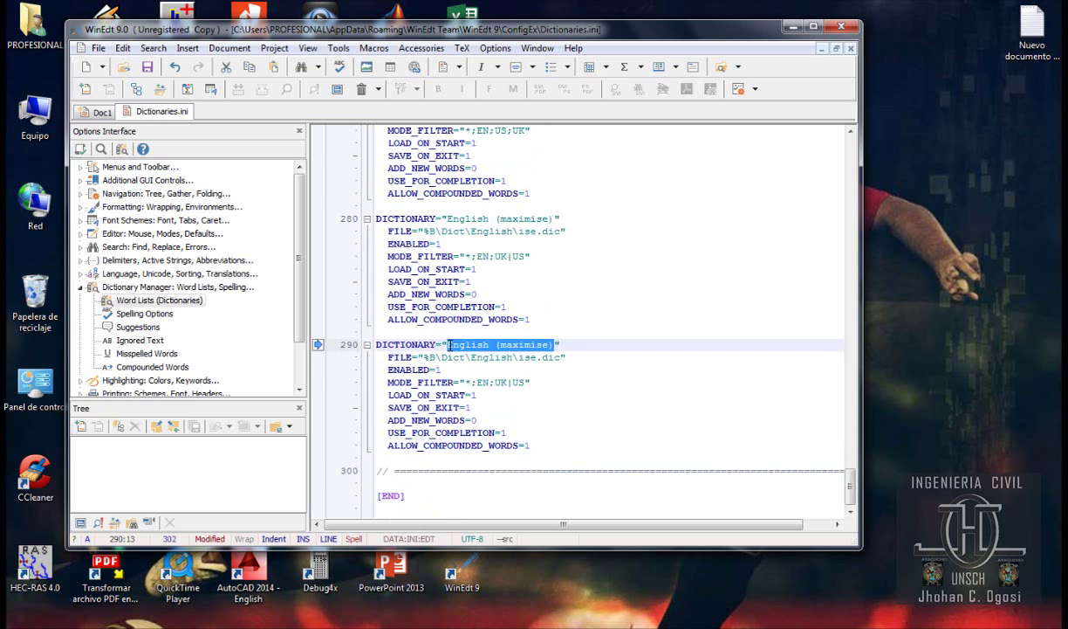
text(Es)
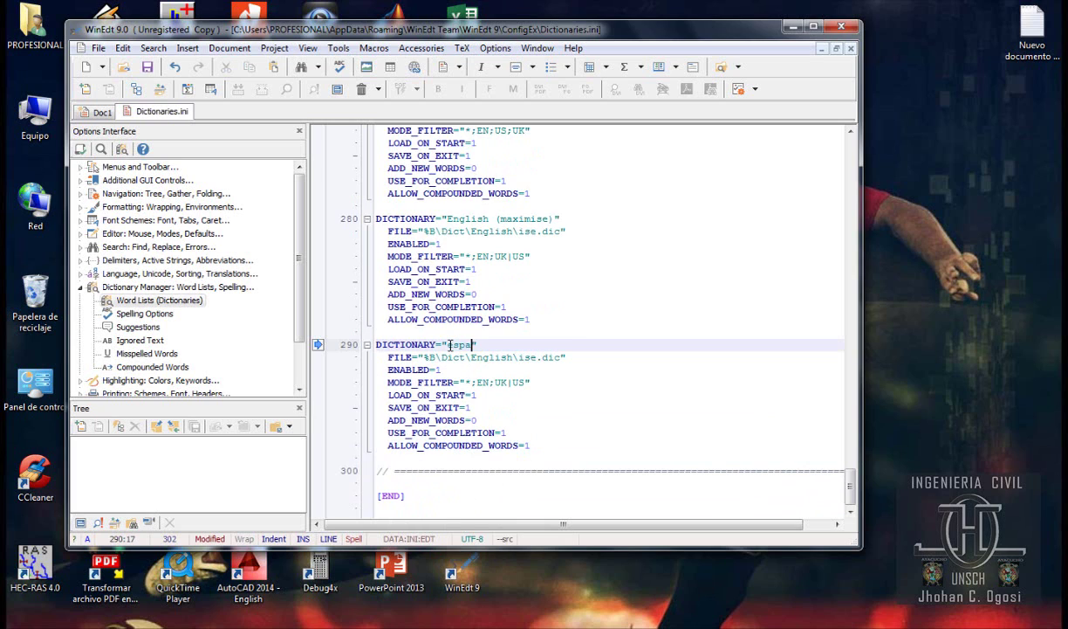
click(471, 357)
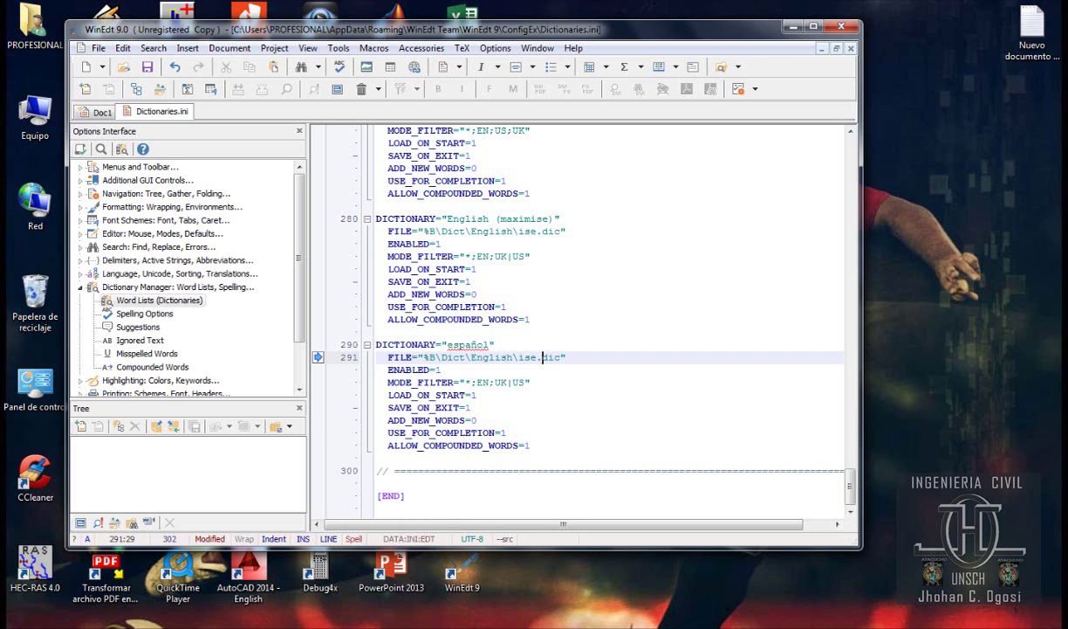
Step: Open the WinEdt 9 installation folder in Windows Explorer and locate the es file inside its Dict folder
right_click(469, 577)
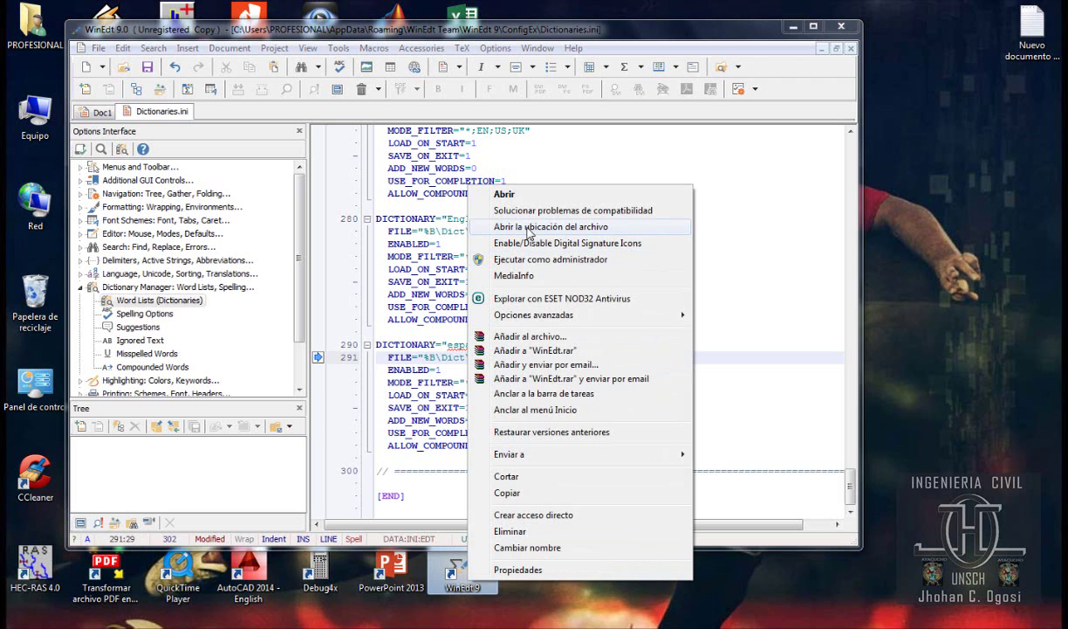
click(528, 226)
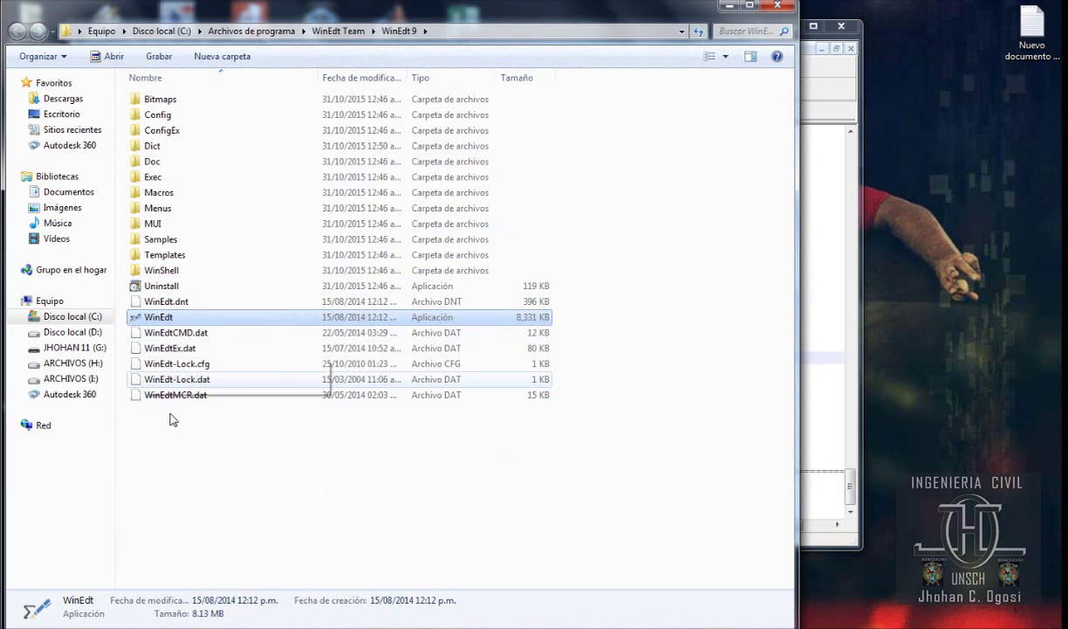
double_click(159, 149)
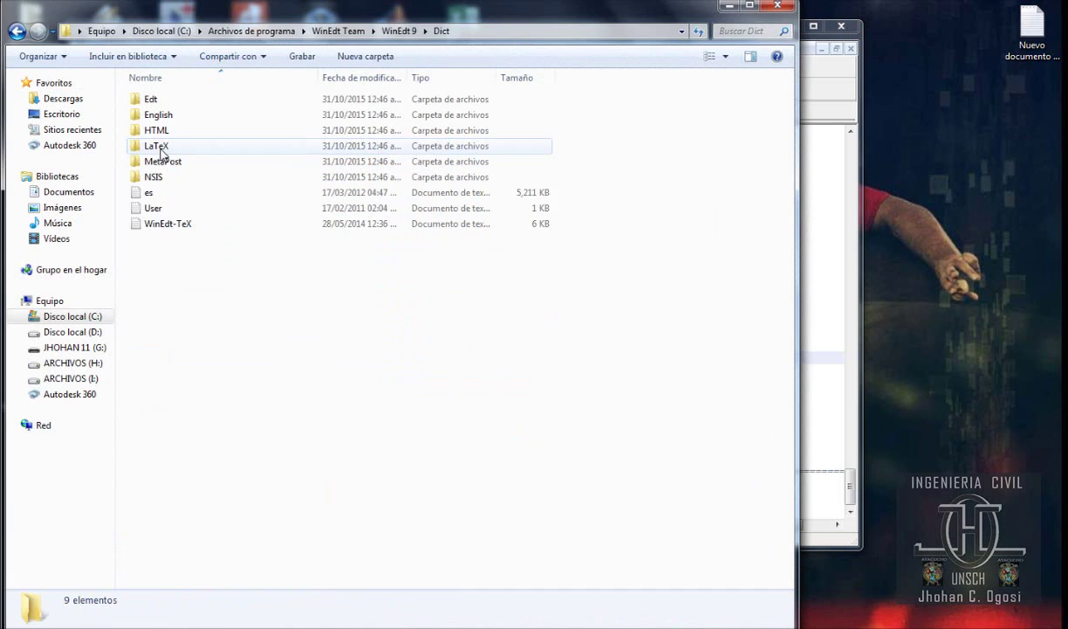
click(134, 197)
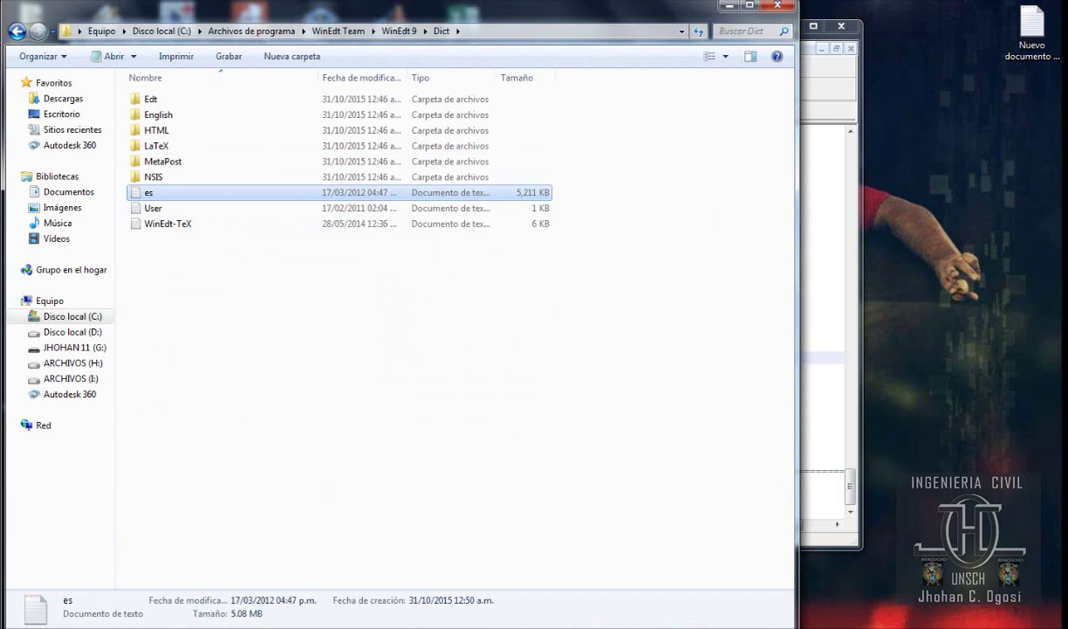
Step: Switch to the Notepad note, write 'el nombre es "ES"', and close it with the changes saved
key(alt+Tab)
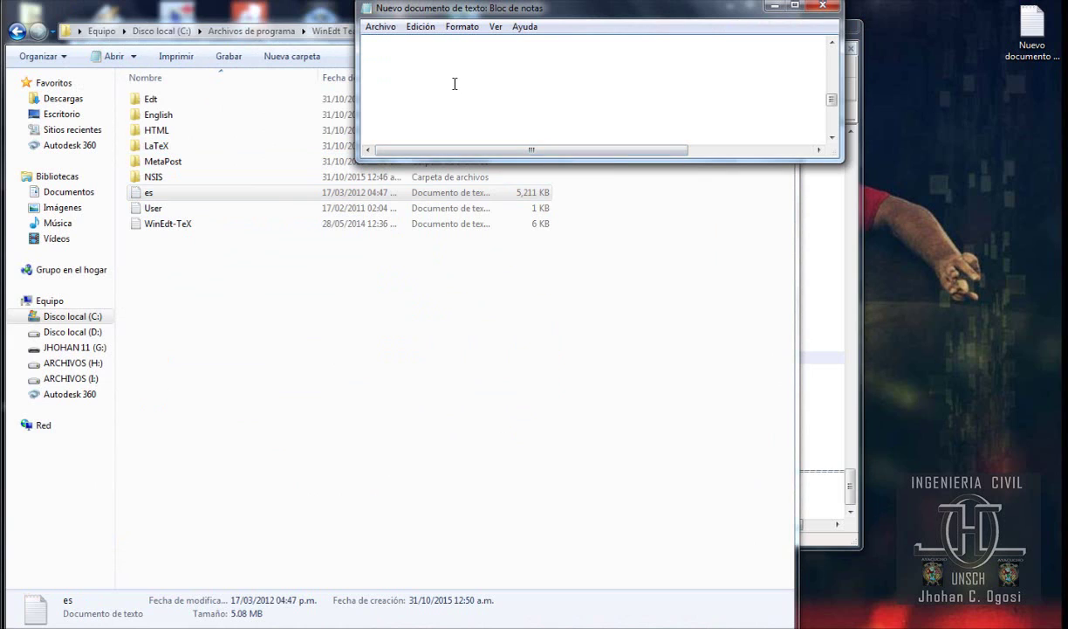
text(el c)
text(ombre)
text( es ES)
click(446, 68)
text(")
click(822, 6)
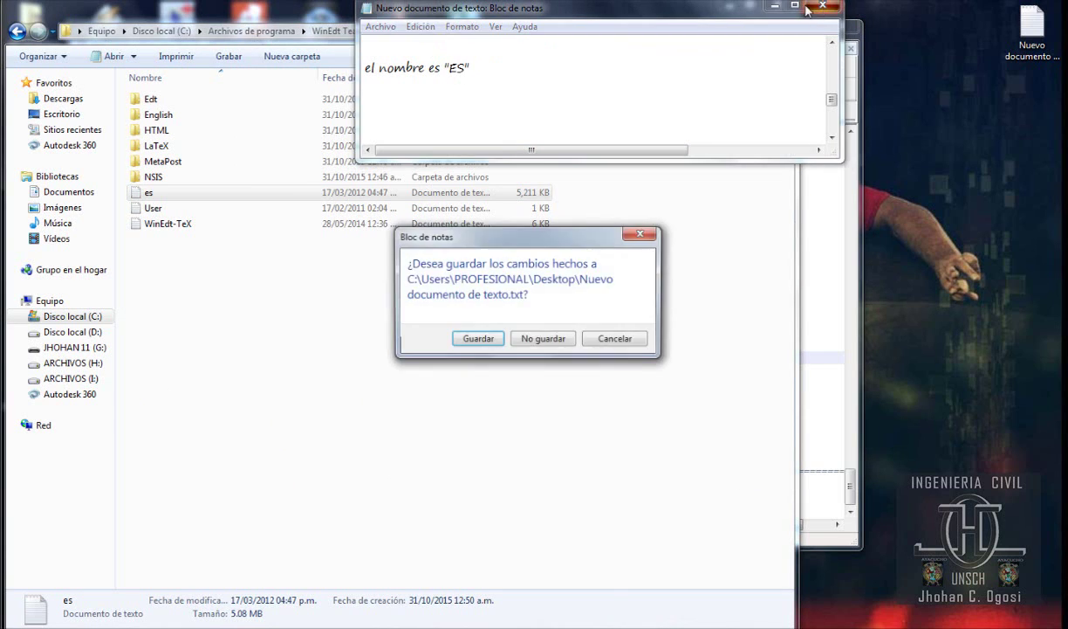
click(477, 339)
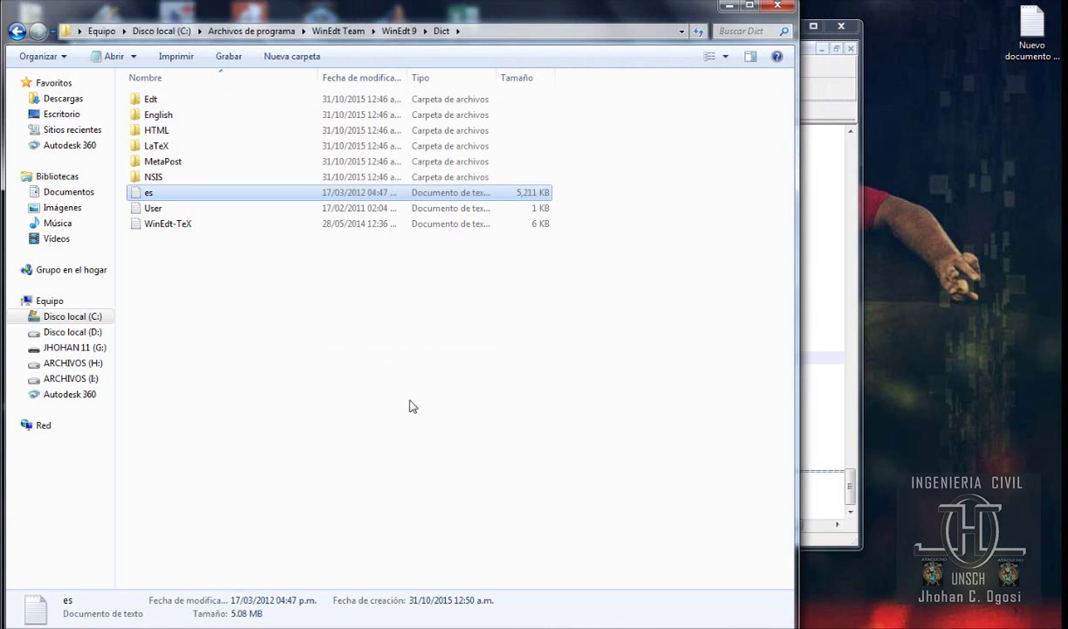
Step: Back in WinEdt's Dictionaries.ini, set the español dictionary's FILE path to "%B\Dict\es.dic"
click(776, 5)
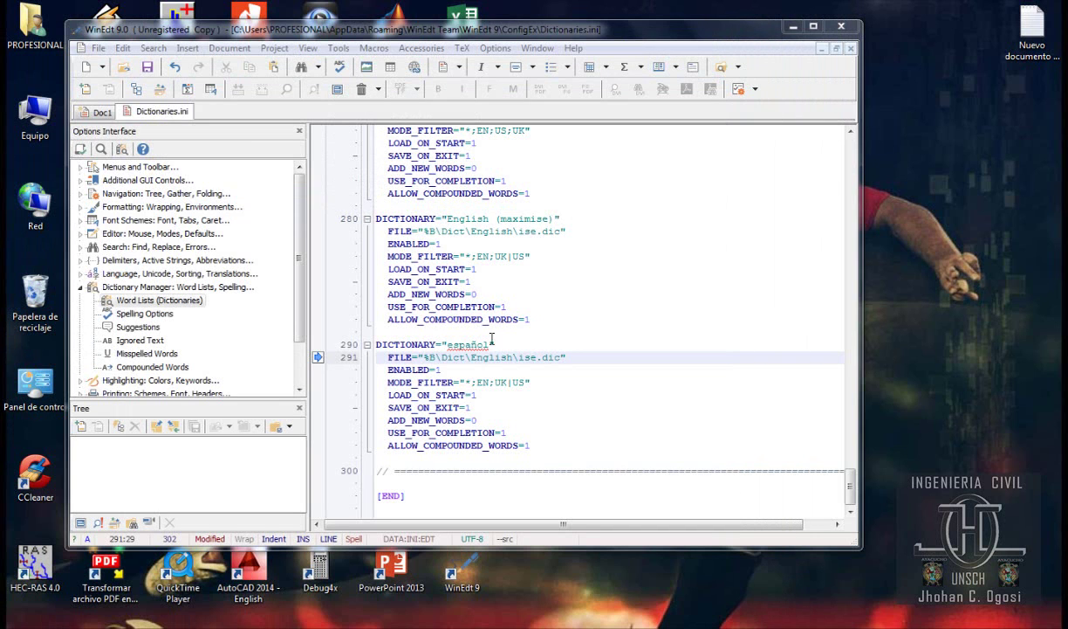
click(485, 359)
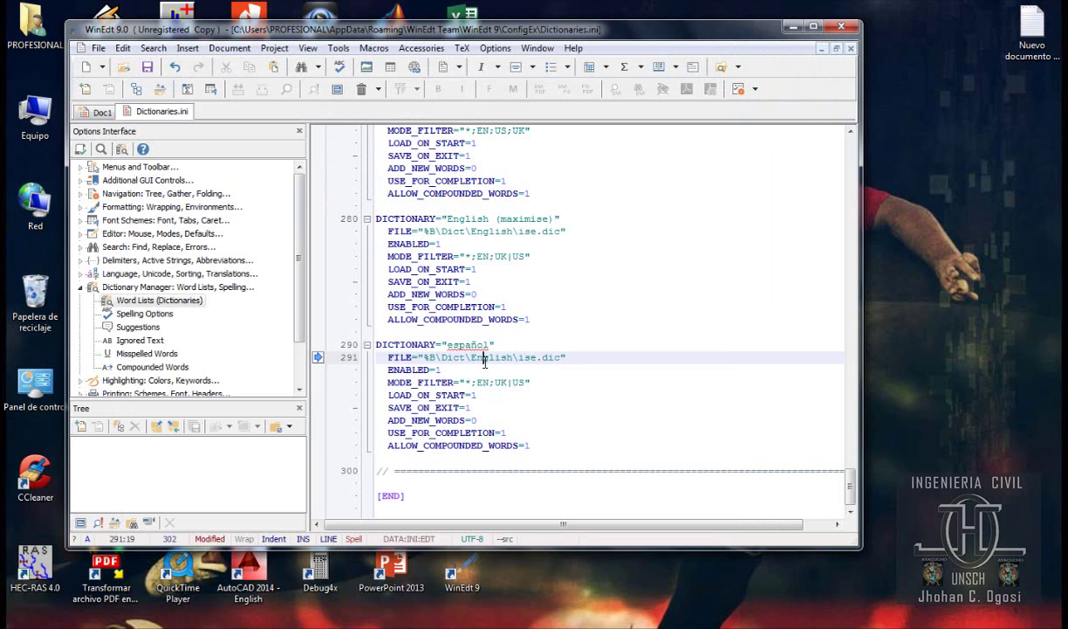
drag(538, 357, 478, 359)
text(es)
Step: Compare the Dict part of the español file path with the Dict folder in the WinEdt 9 installation directory
drag(442, 357, 472, 360)
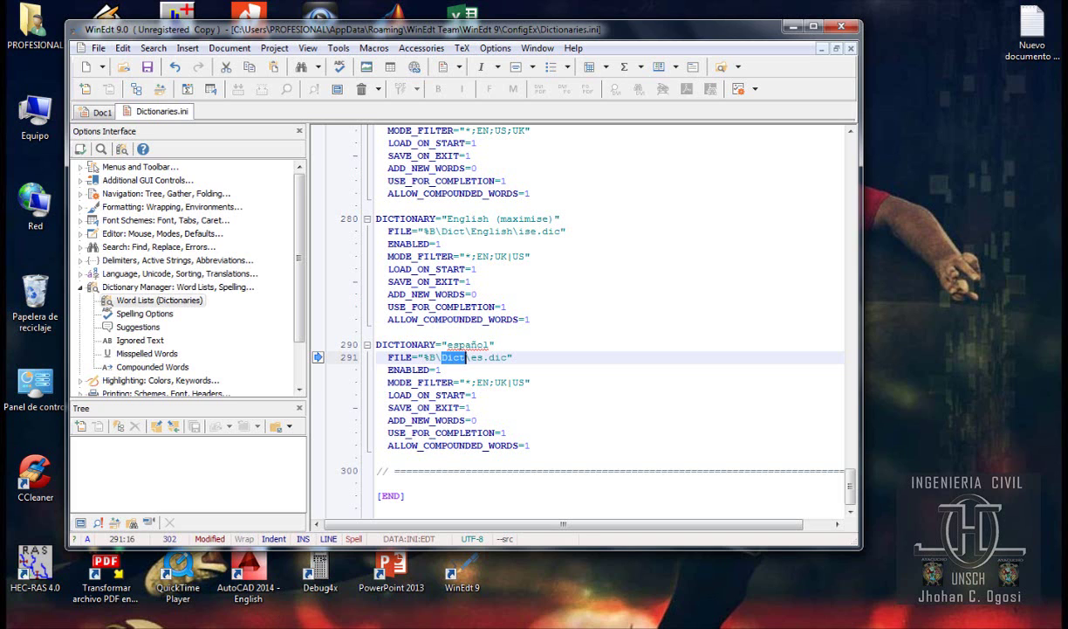
right_click(460, 581)
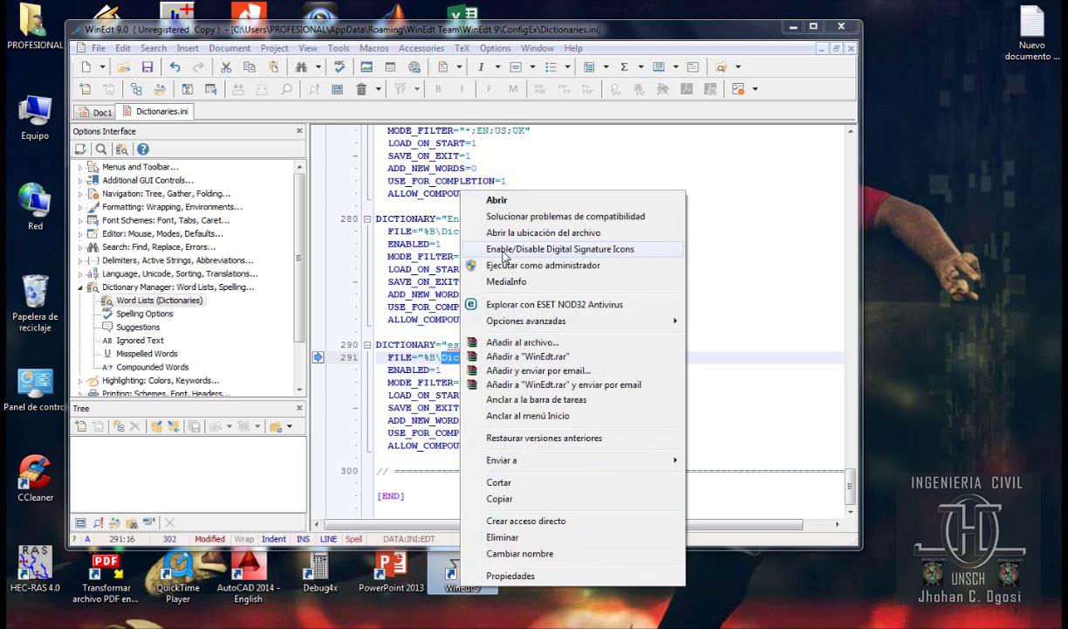
click(527, 234)
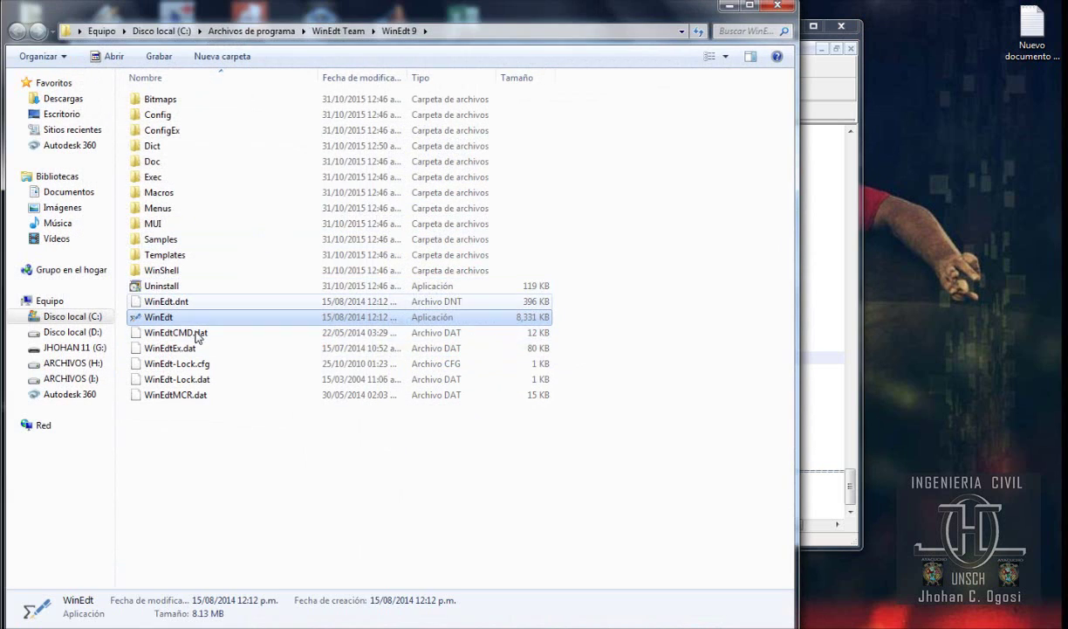
click(152, 152)
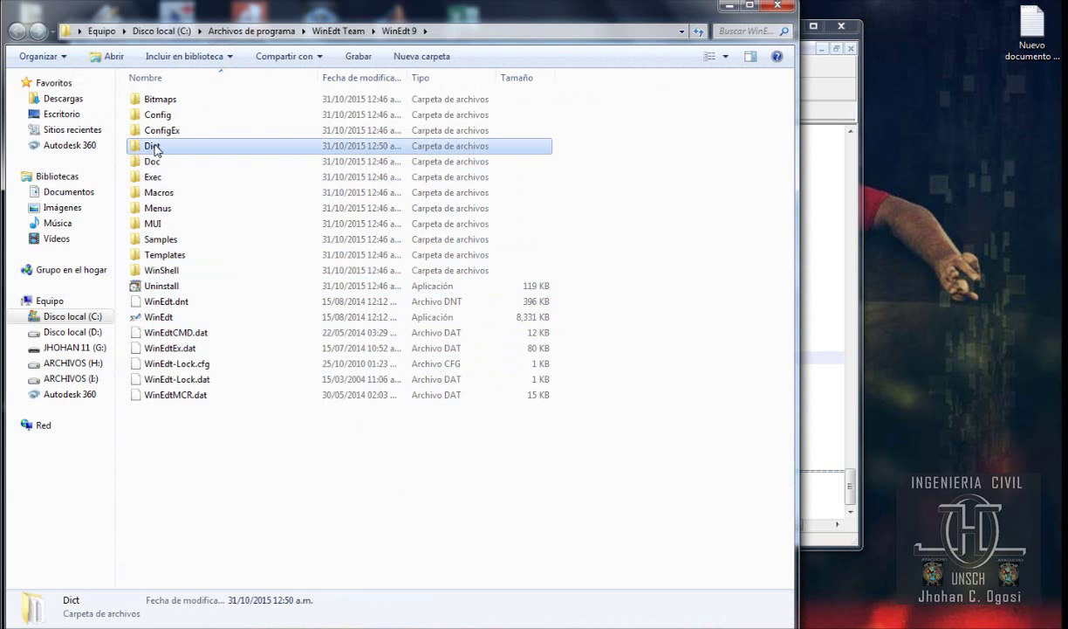
click(776, 8)
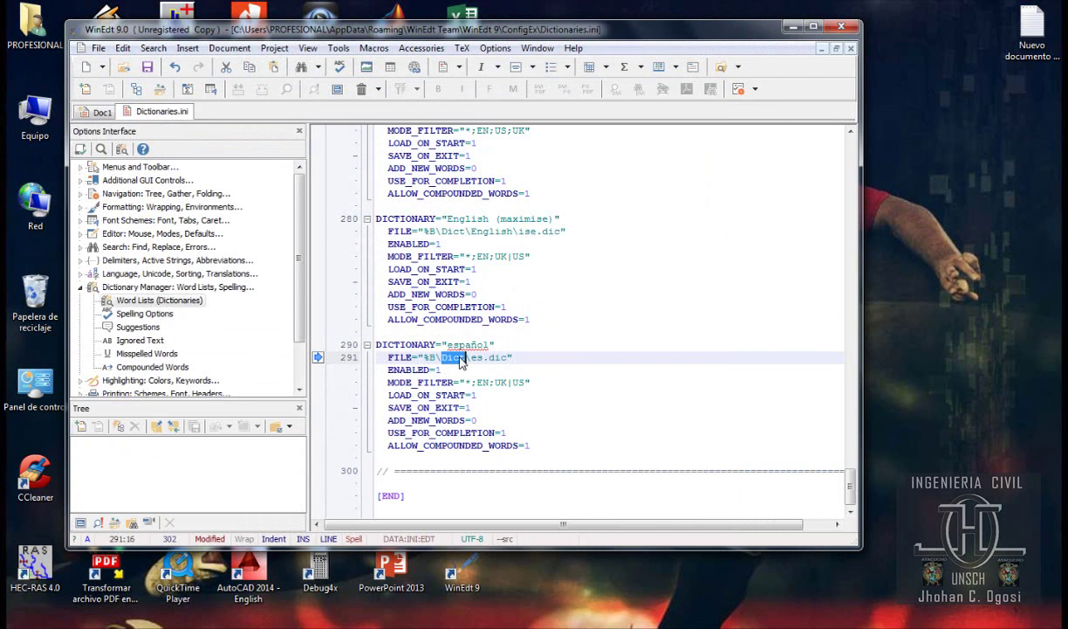
Step: In the español block, empty the MODE_FILTER value and set ADD_NEW_WORDS to 1
click(462, 358)
drag(527, 382, 471, 382)
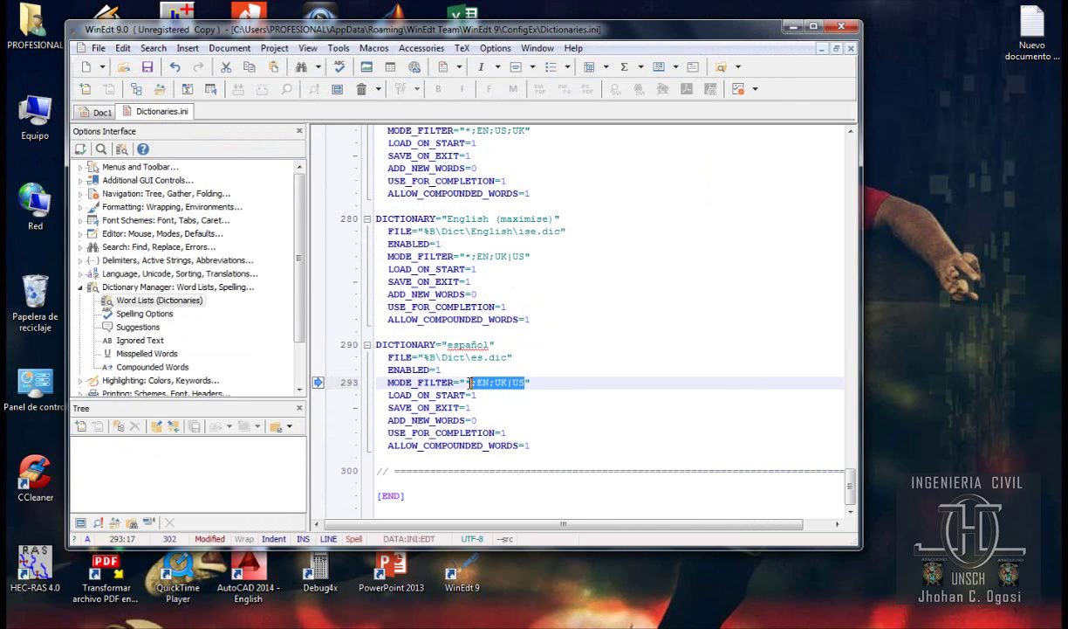
key(Delete)
key(Delete)
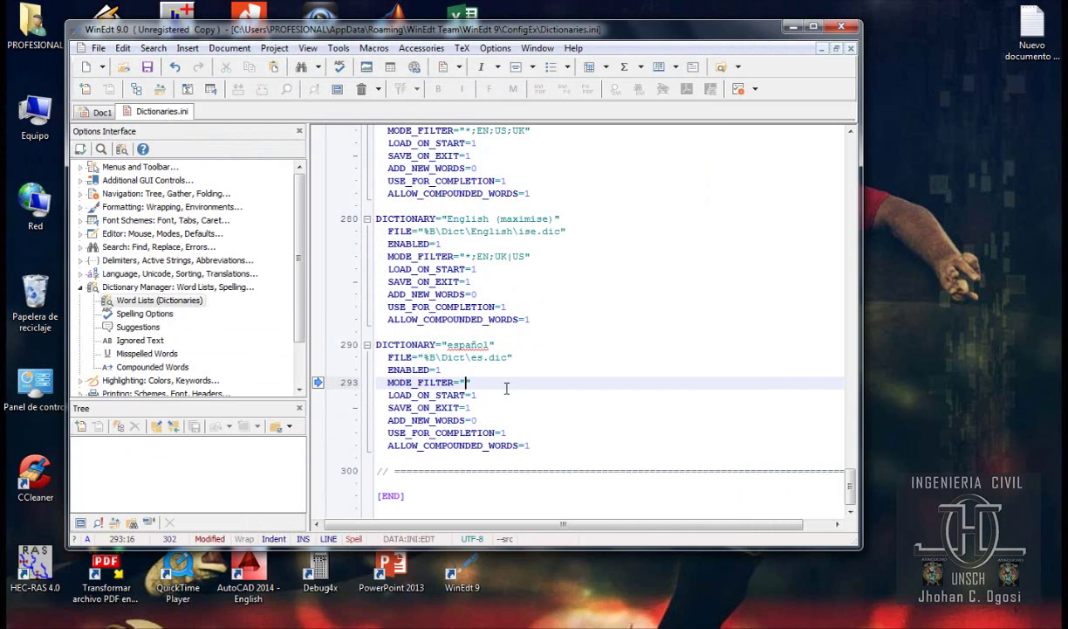
click(474, 419)
text(1)
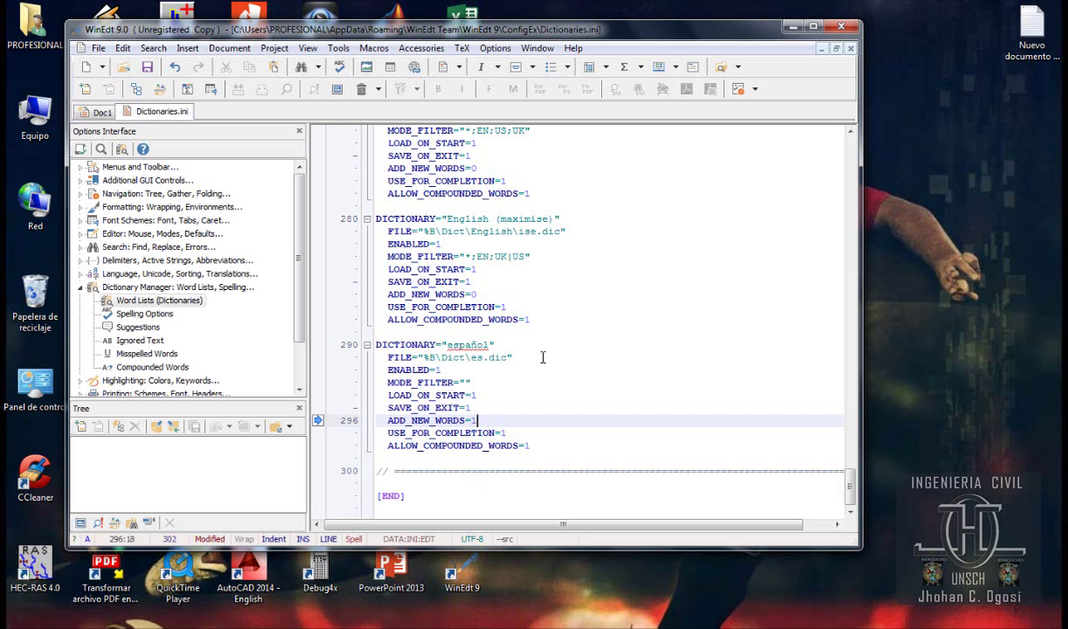
Step: Save Dictionaries.ini and reload the Word Lists (Dictionaries) configuration so the español dictionary takes effect
click(149, 70)
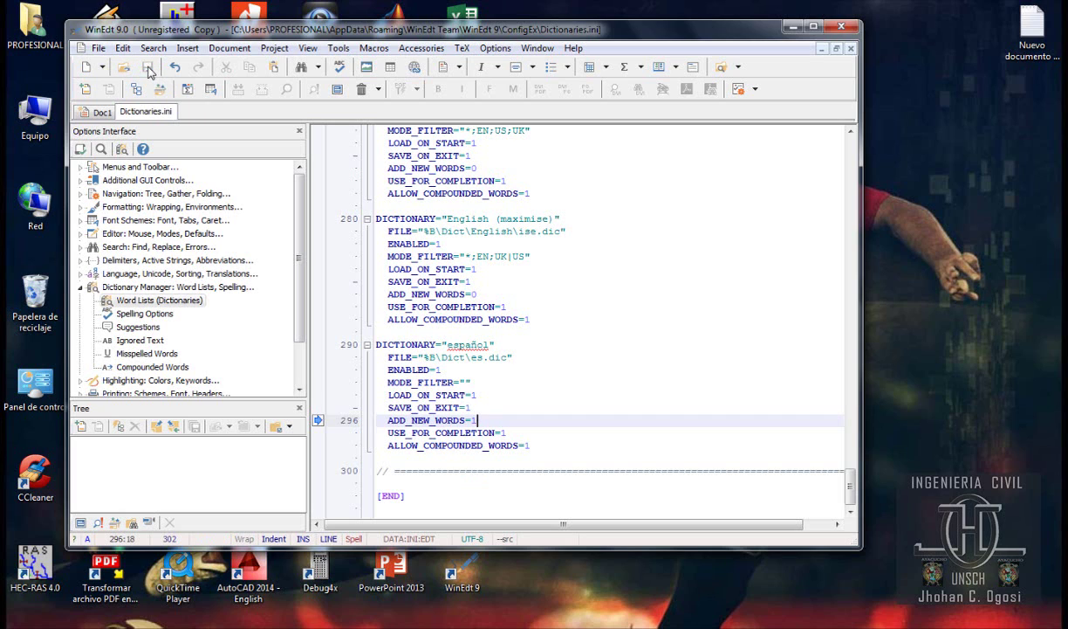
right_click(166, 306)
click(222, 376)
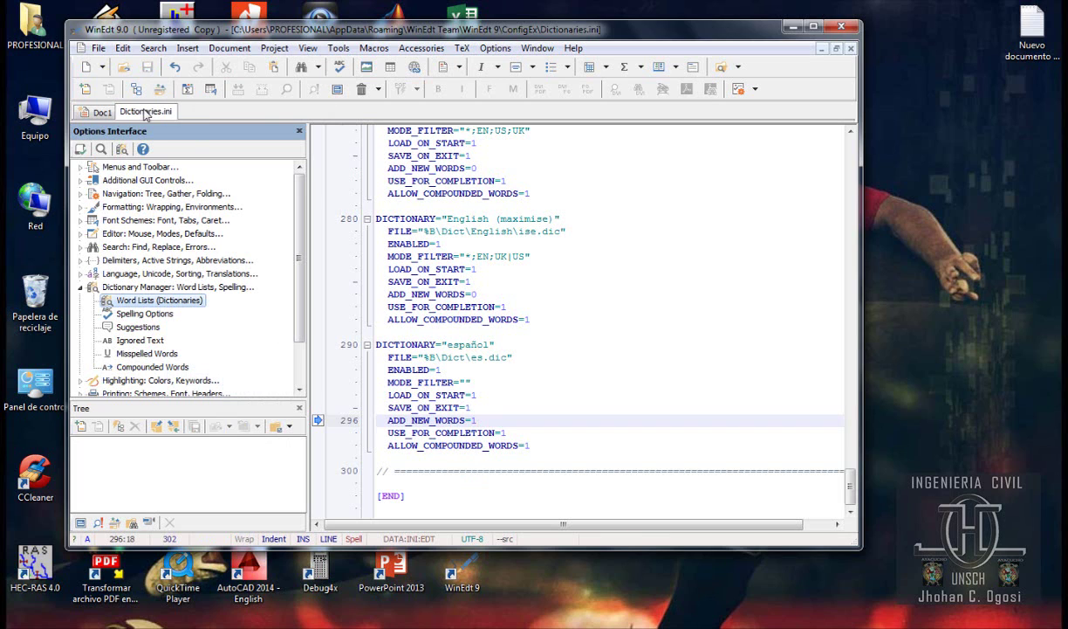
Step: Check the test sentence in Doc1, then create a new document and write "ya no corrige con" to test Spanish spelling
click(103, 112)
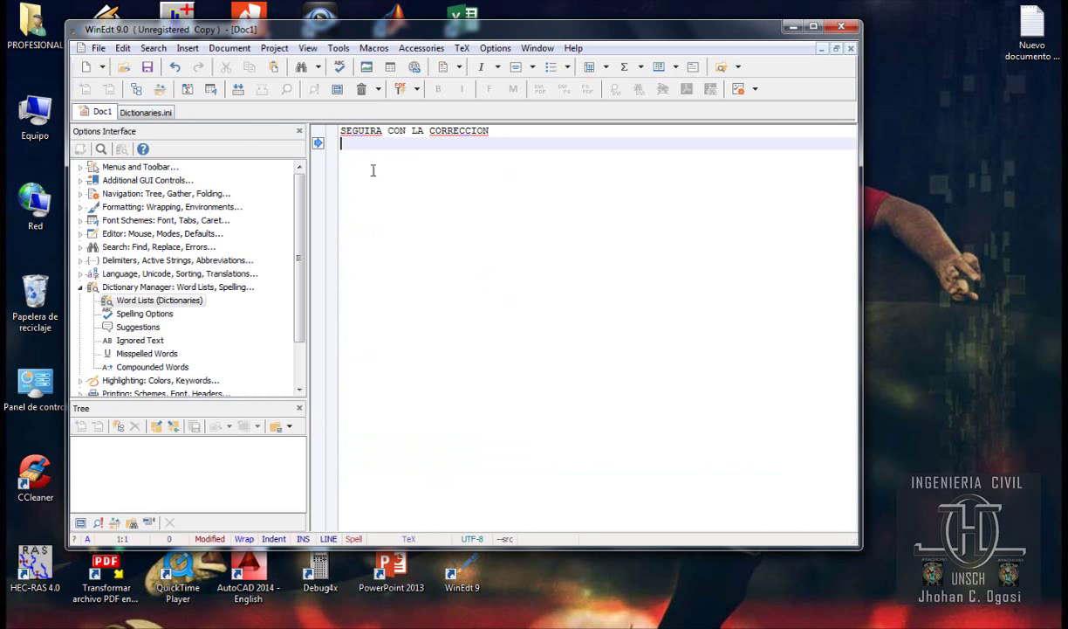
drag(490, 131, 341, 132)
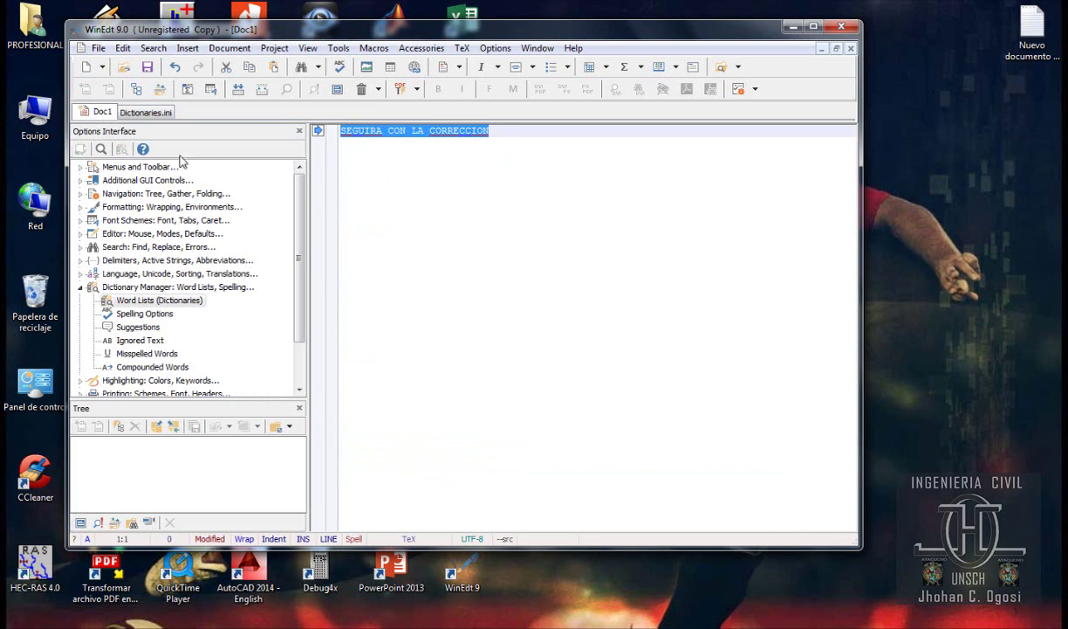
click(86, 66)
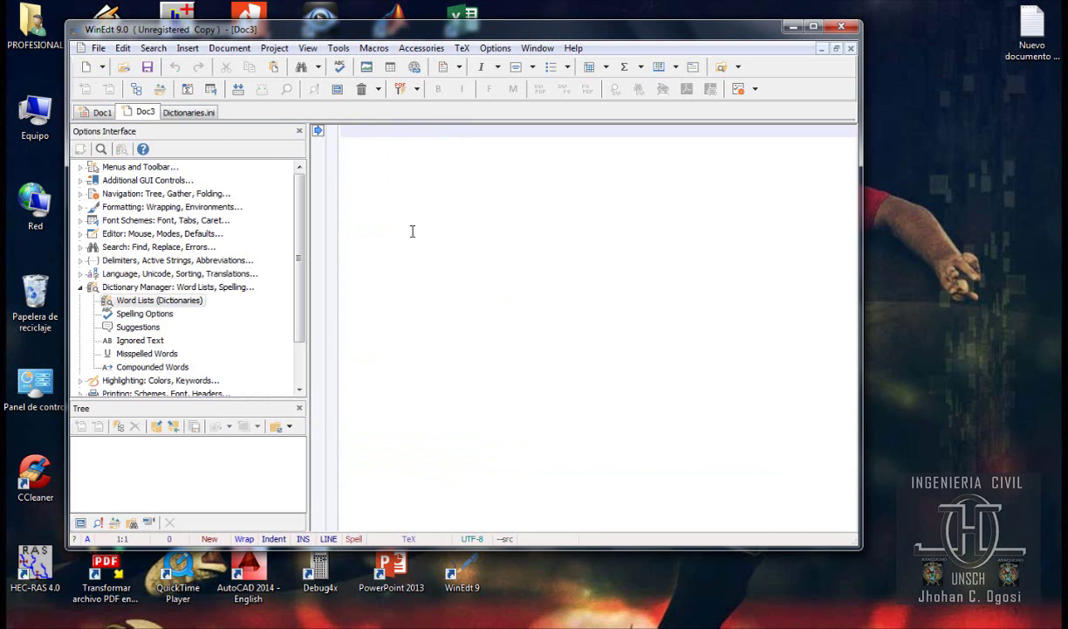
text(ya no corrige con)
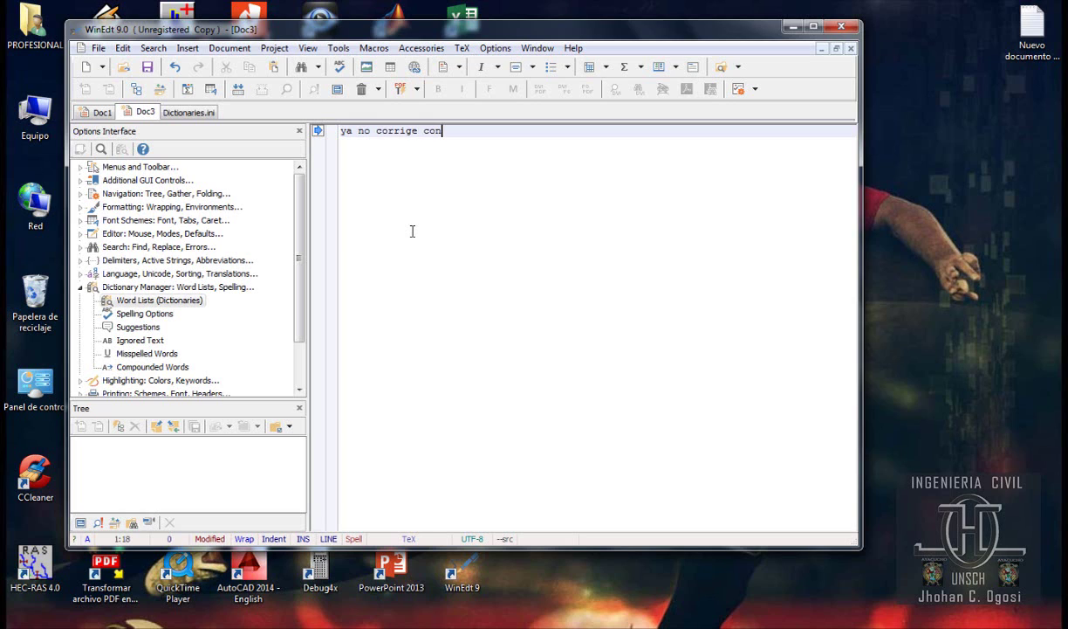